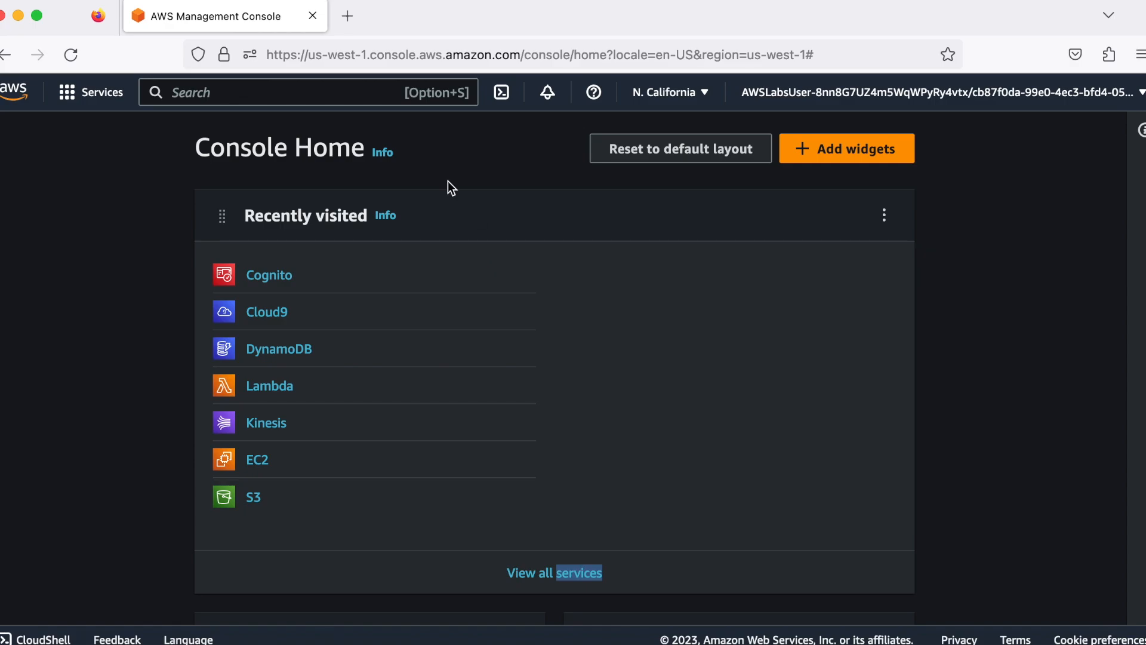
Open the Kinesis service and start creating a new Kinesis data stream
left_click(370, 95)
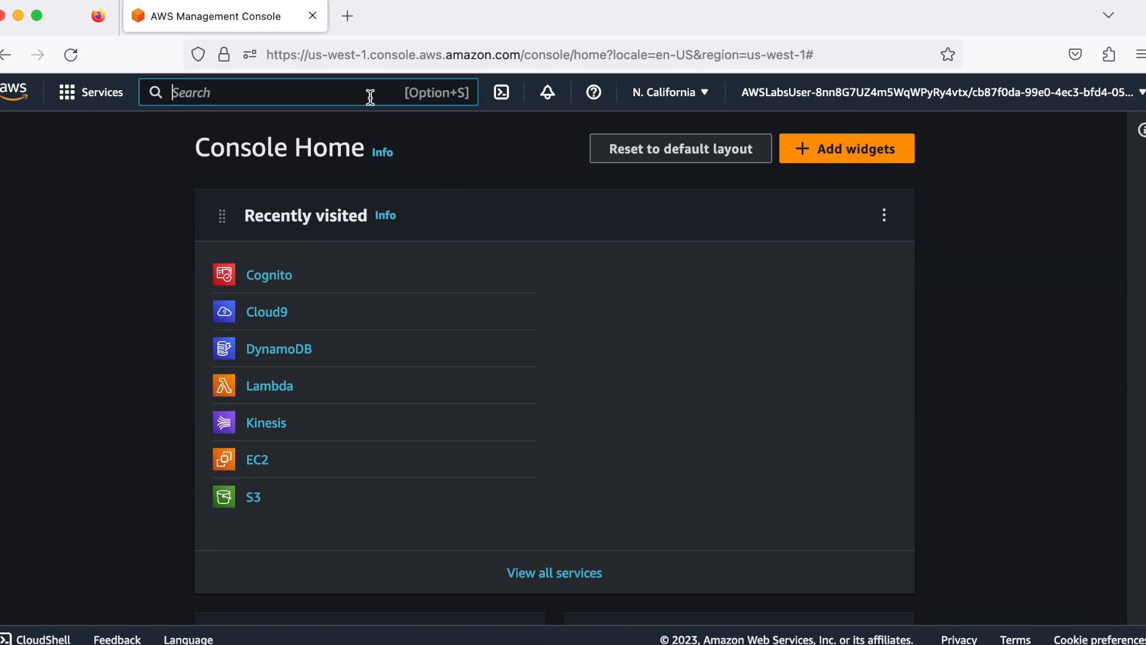
type("kin")
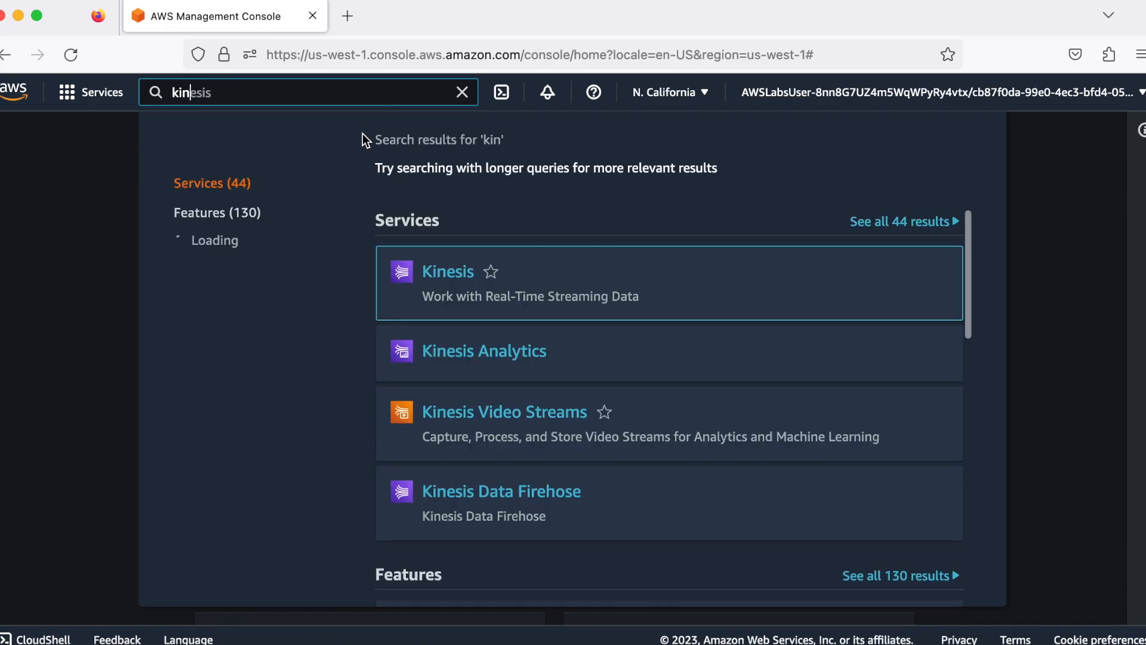
left_click(448, 272)
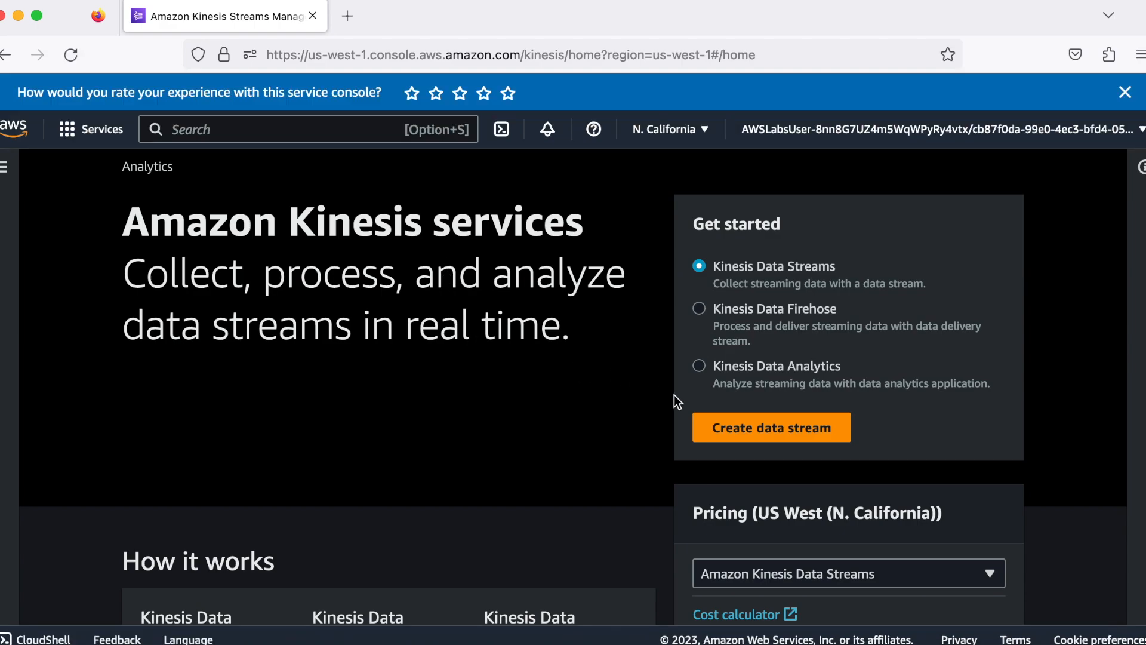
left_click(727, 429)
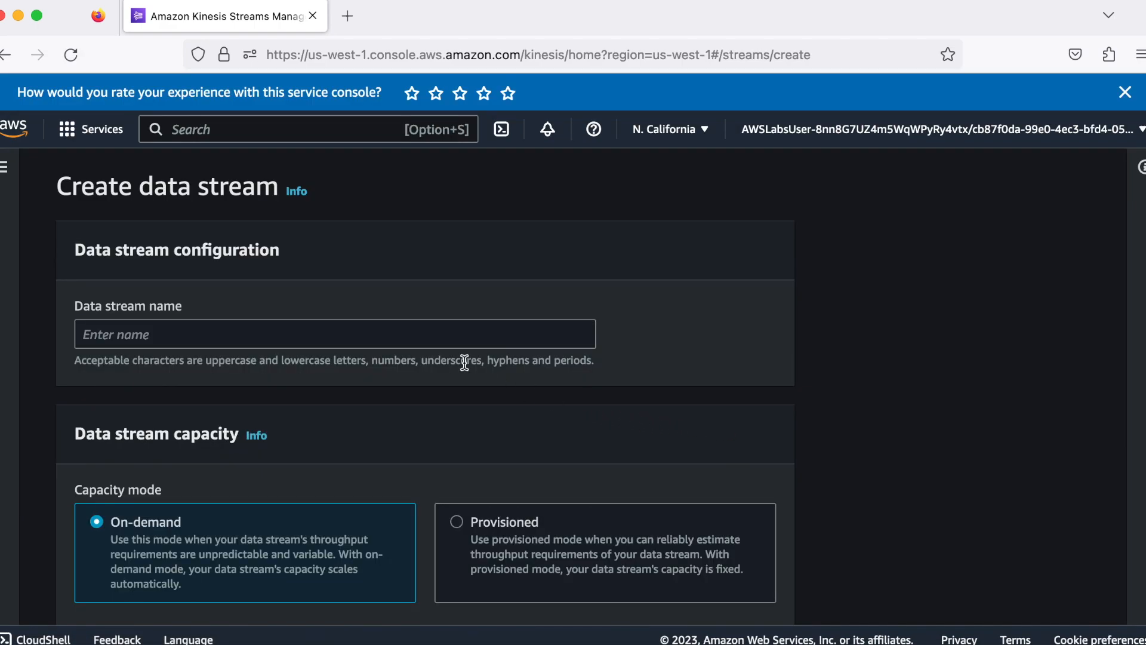
Name the data stream Lab-Stream and set its capacity mode to Provisioned
left_click(456, 333)
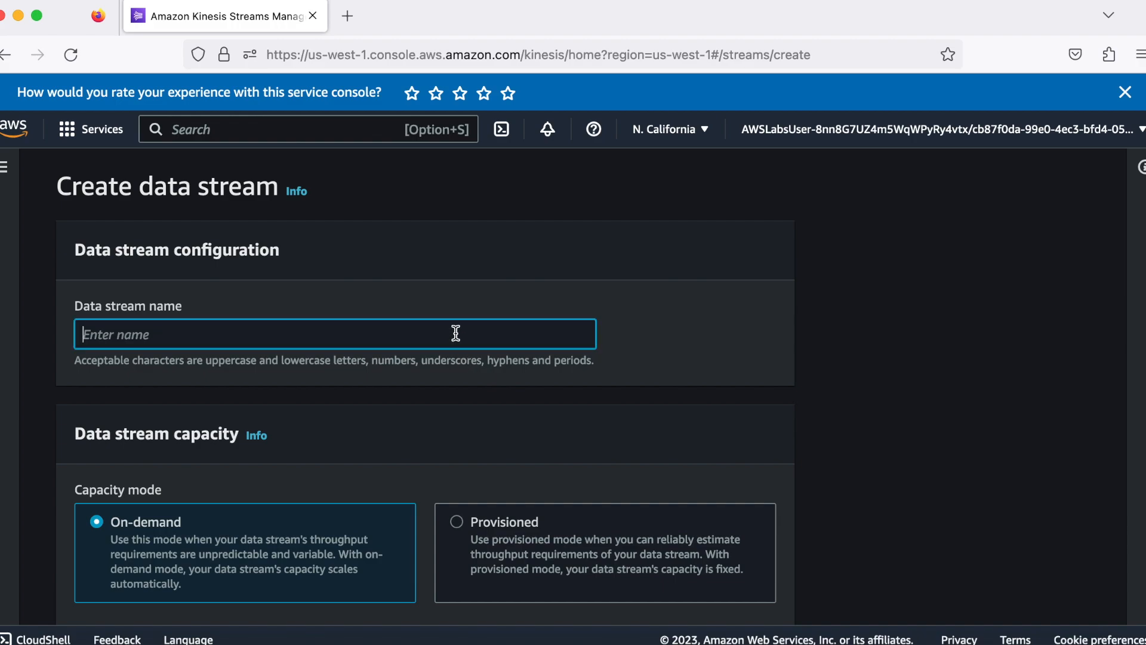
type("Lab-Stream")
scroll(493, 397, "down", 3)
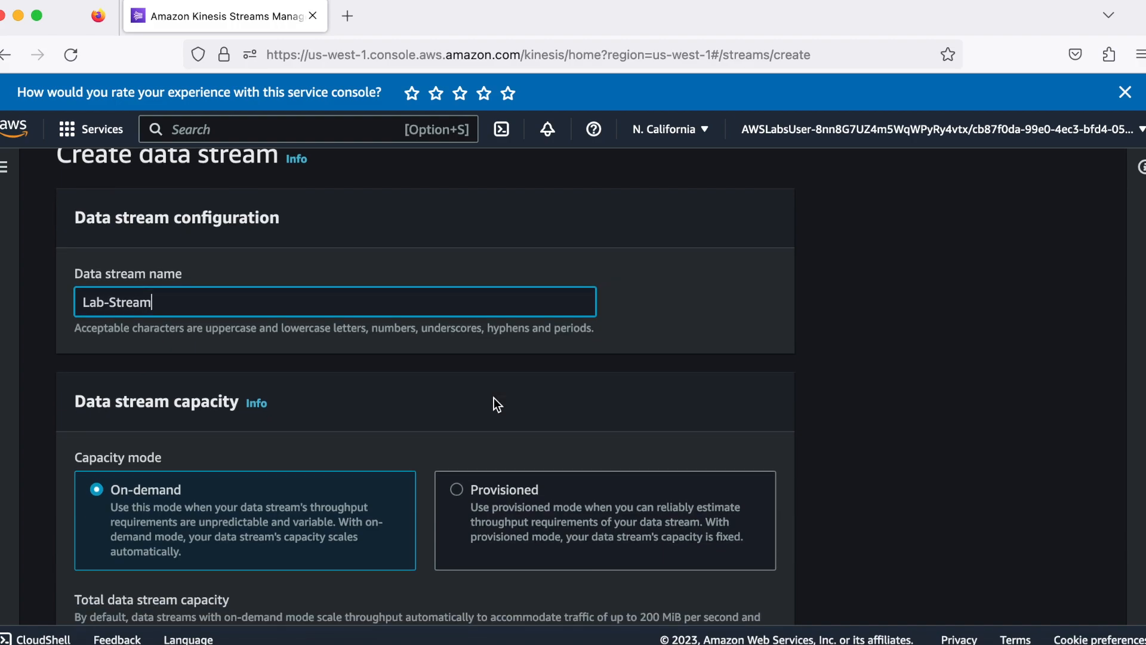
left_click(456, 432)
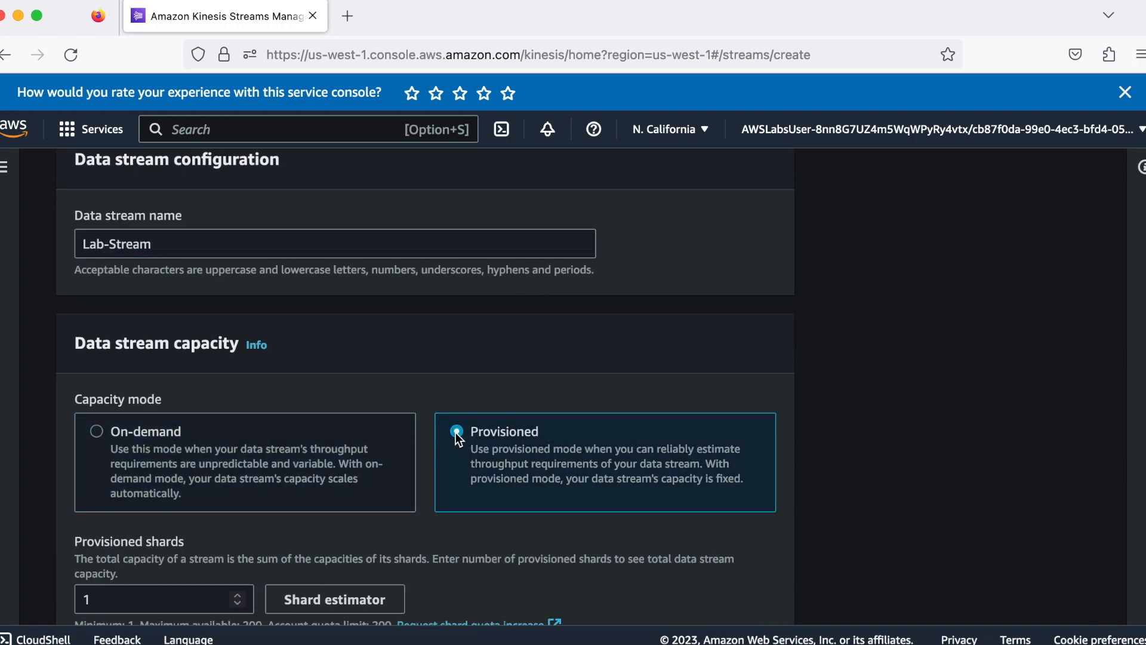
Set the number of provisioned shards for the data stream to 1
scroll(377, 385, "down", 5)
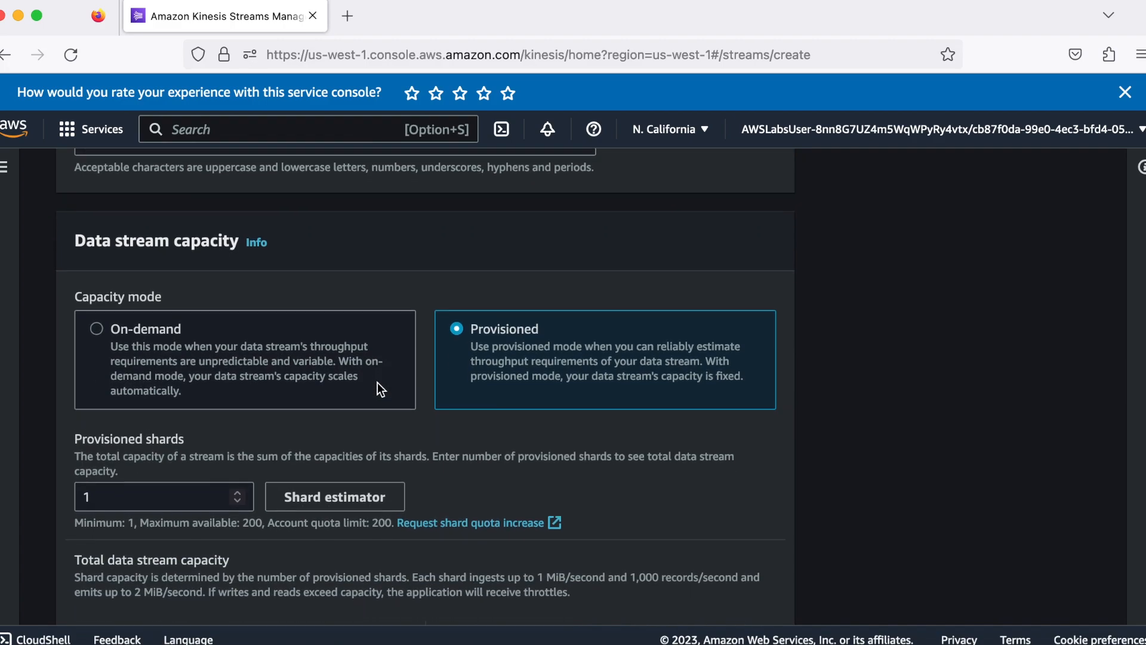
scroll(377, 382, "down", 1)
double_click(161, 423)
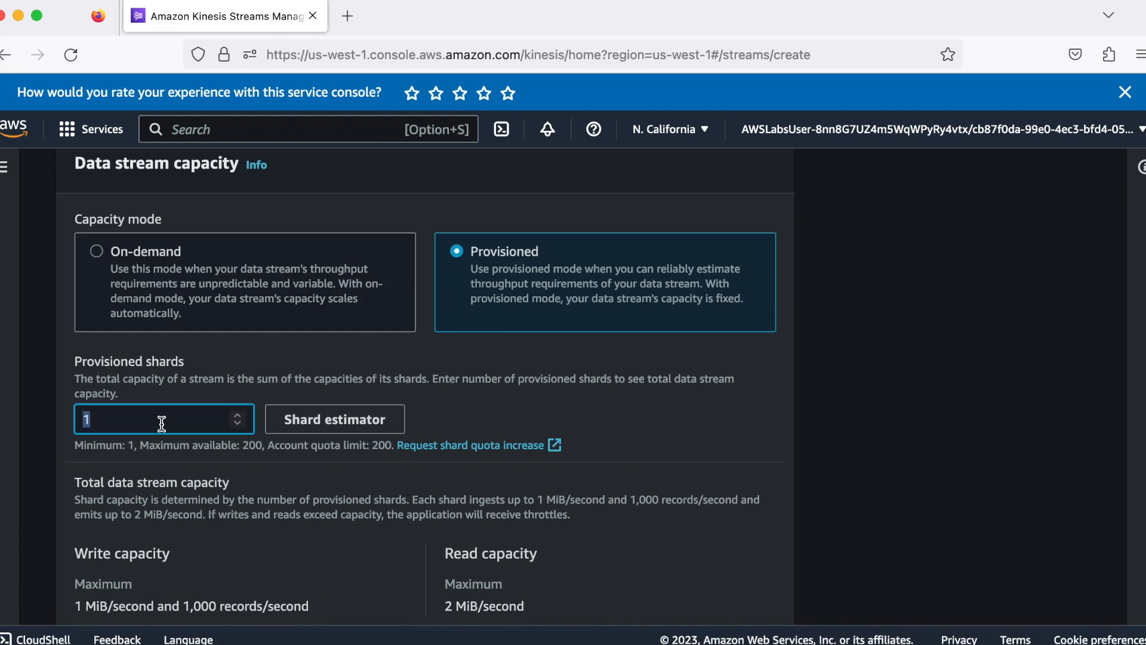
left_click(235, 423)
left_click(238, 415)
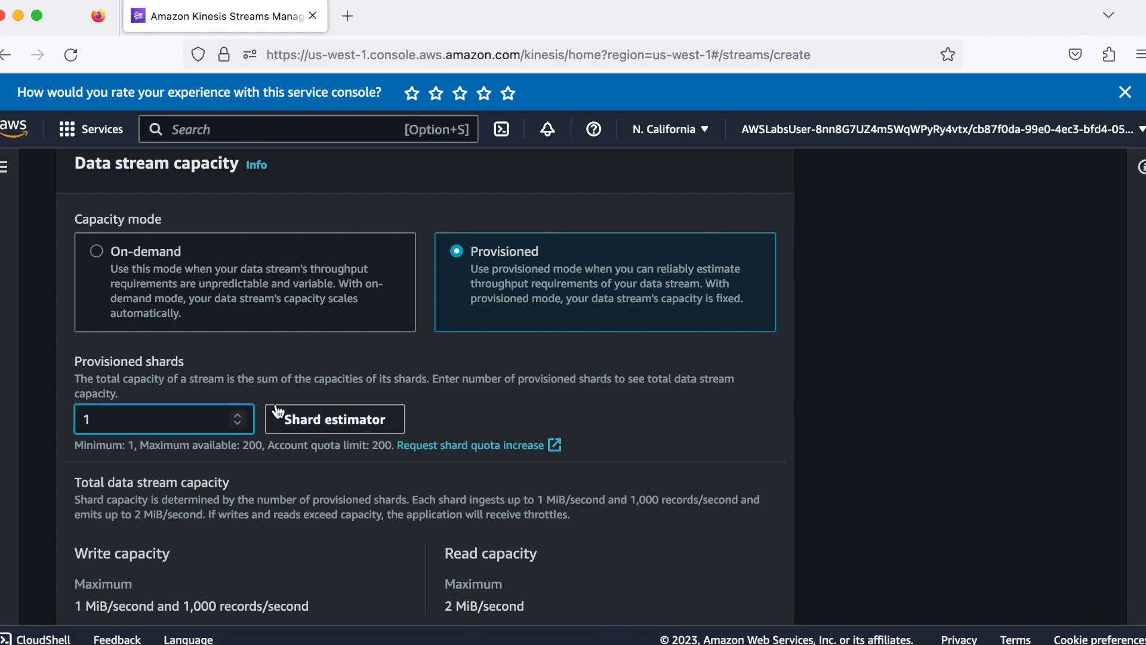
Create the data stream with the remaining settings at their defaults and dismiss the service rating banner
scroll(296, 387, "down", 4)
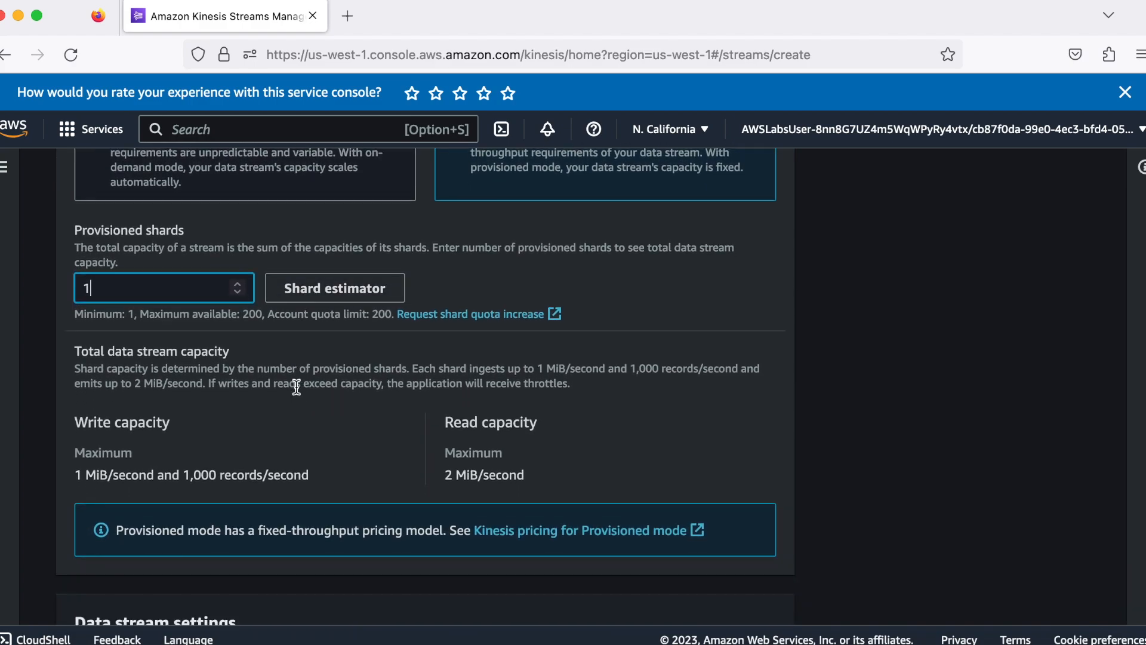
scroll(296, 387, "down", 5)
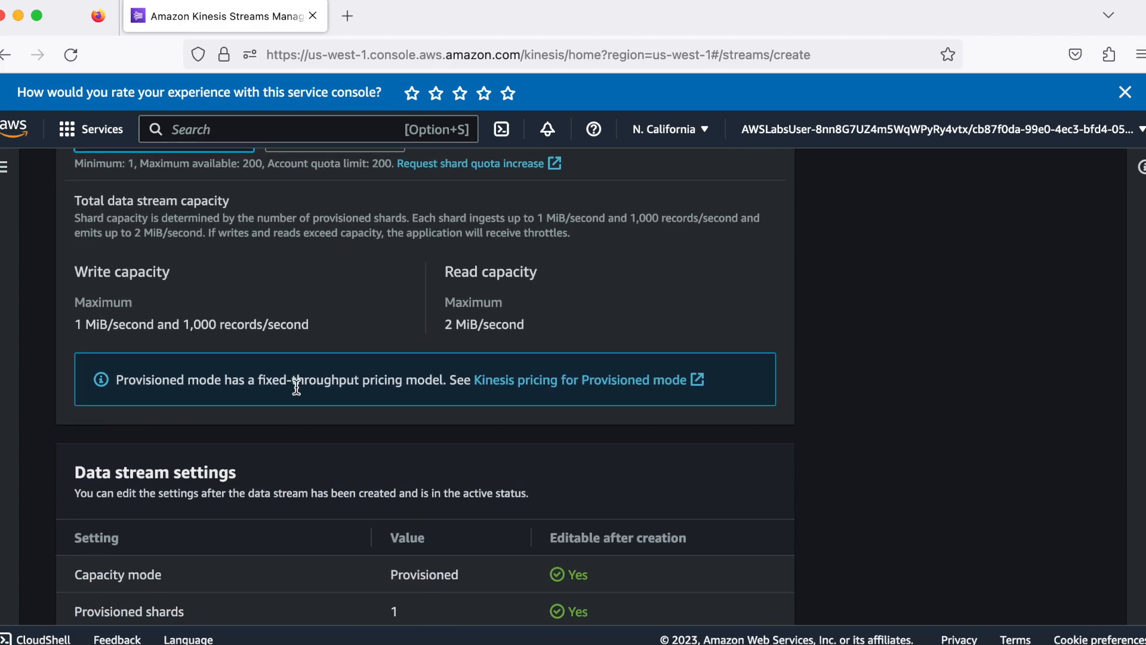
scroll(296, 387, "down", 5)
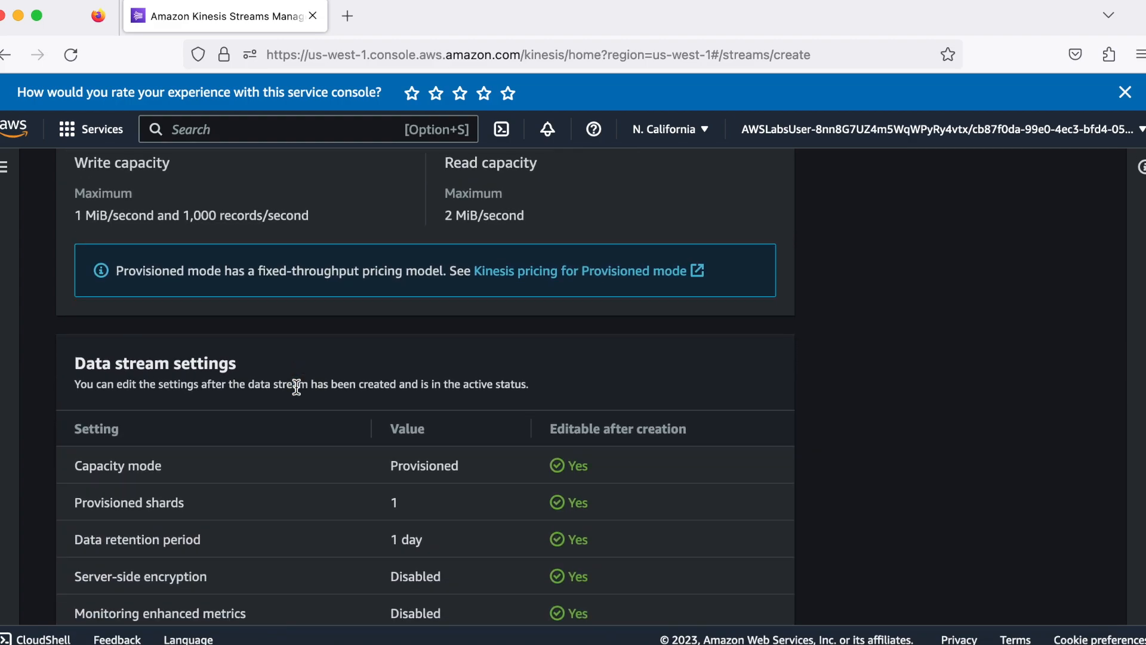
scroll(296, 393, "down", 3)
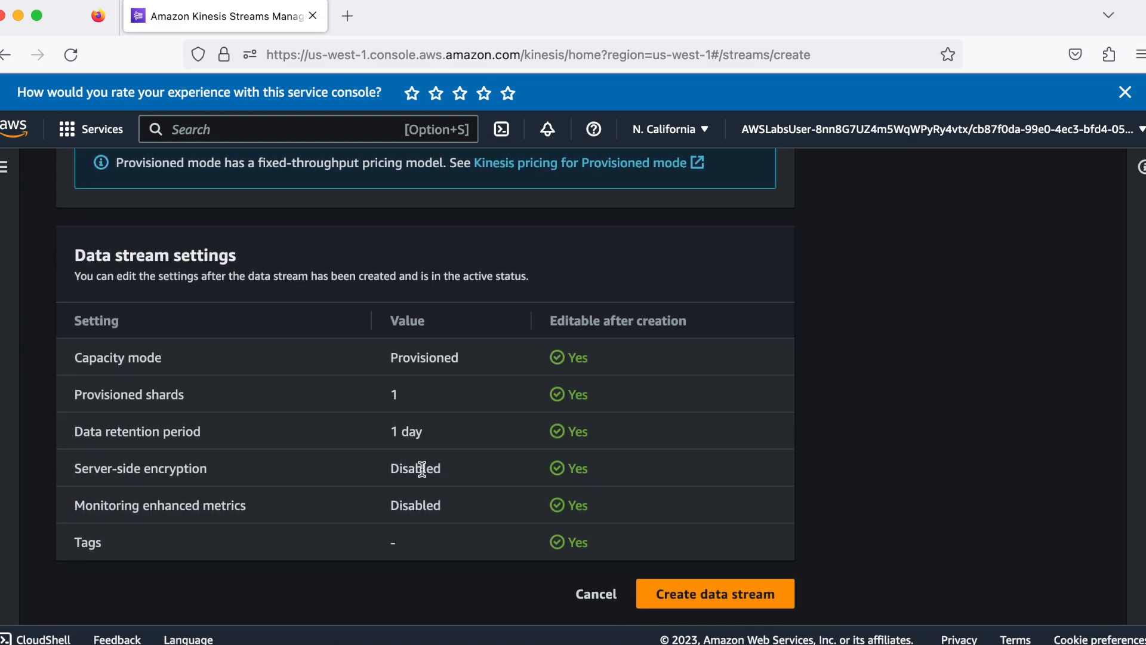
left_click(667, 582)
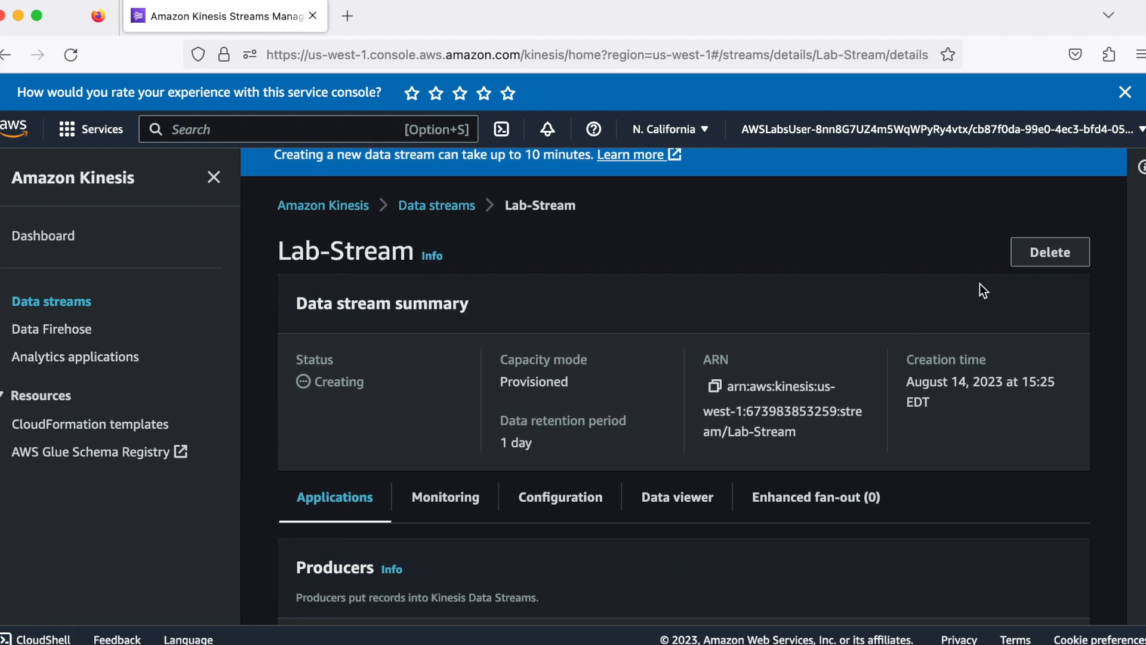
left_click(1125, 92)
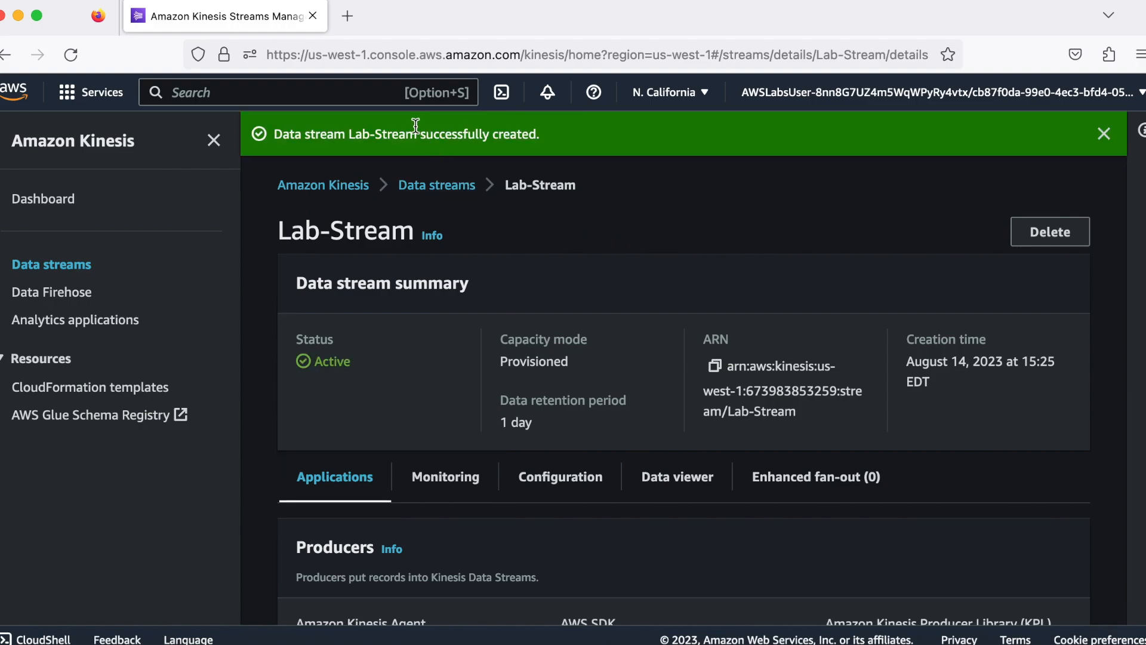
Open the Lambda service and start creating a function with the Use a blueprint option
type("lam")
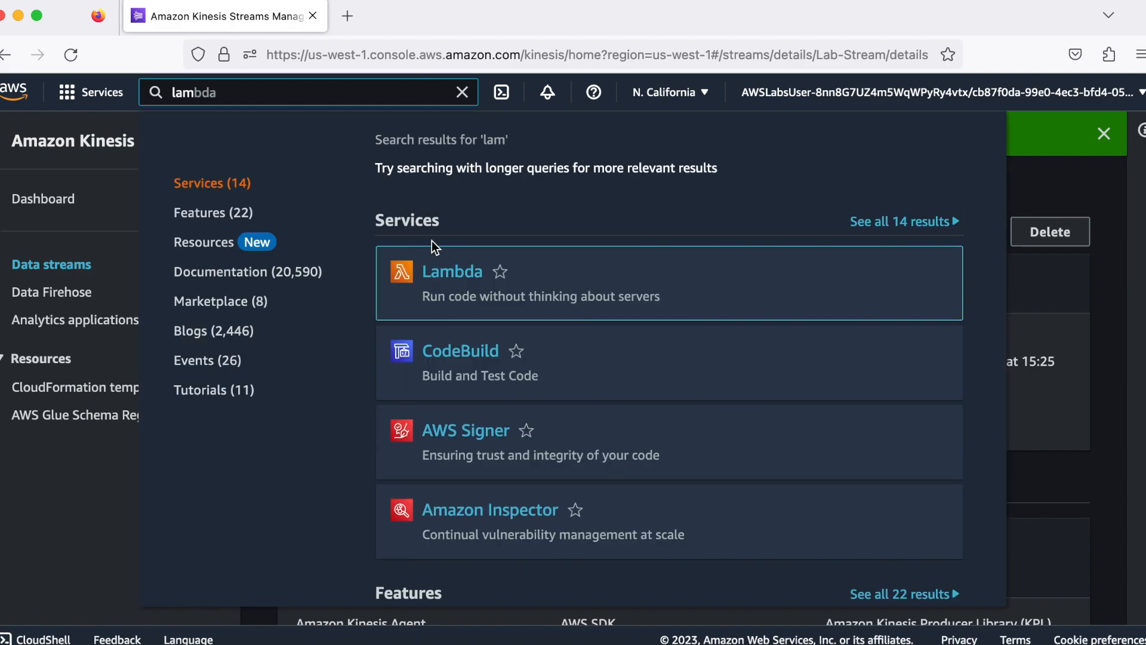
left_click(444, 271)
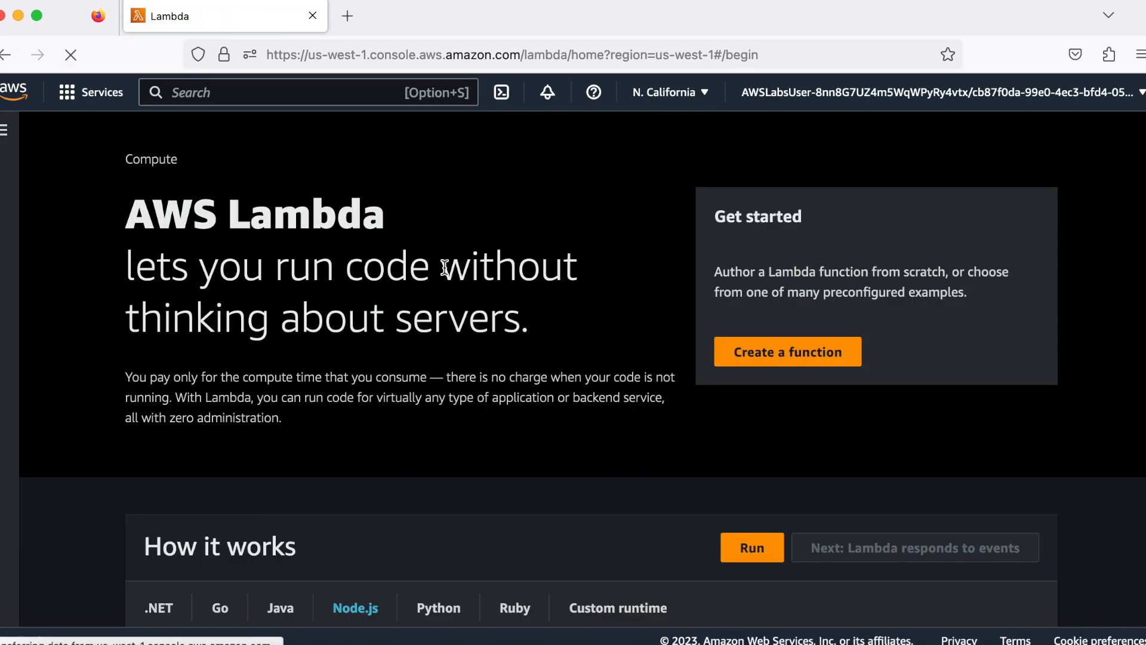
left_click(725, 360)
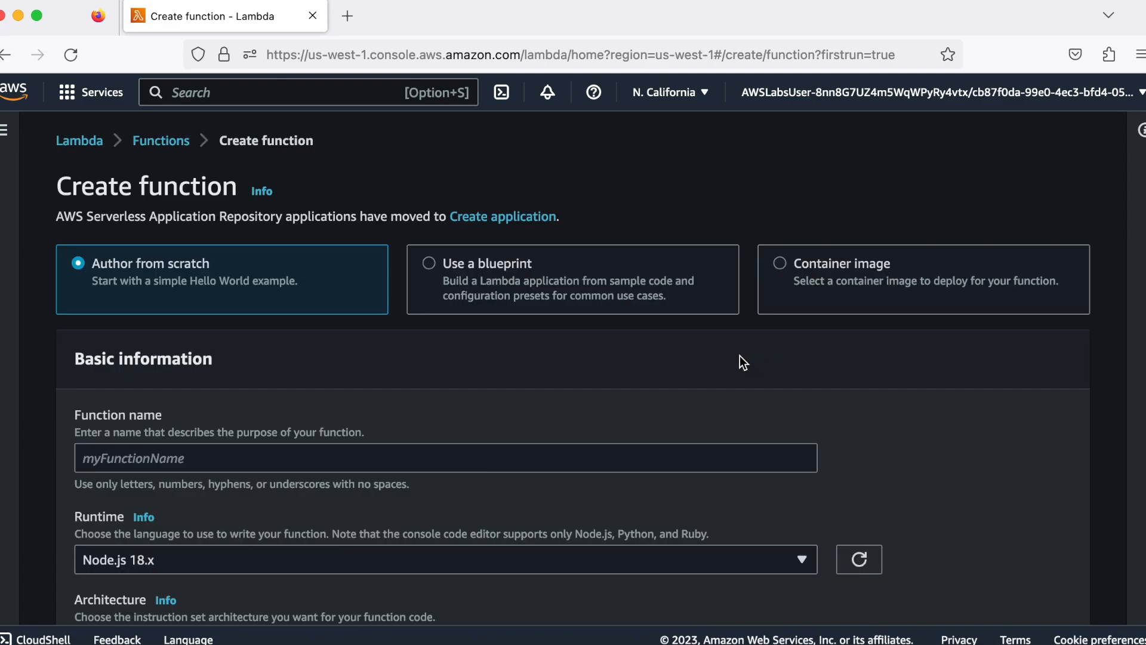
left_click(430, 264)
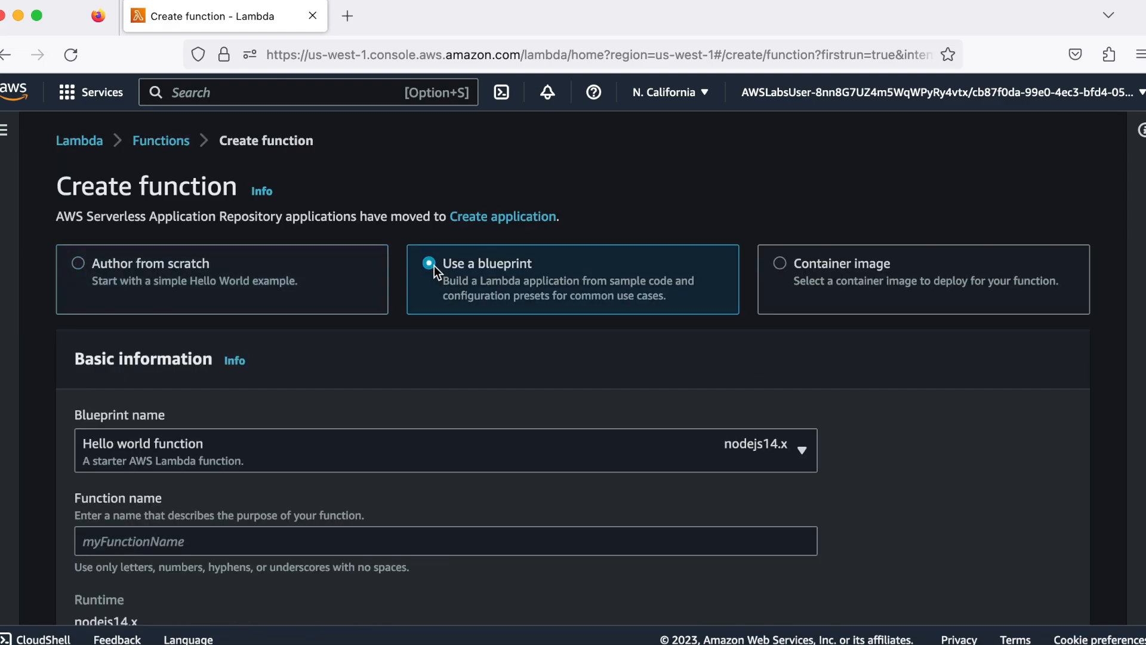
Choose the python3.8 blueprint "Process records sent to a Kinesis stream" for the new function
scroll(420, 359, "down", 2)
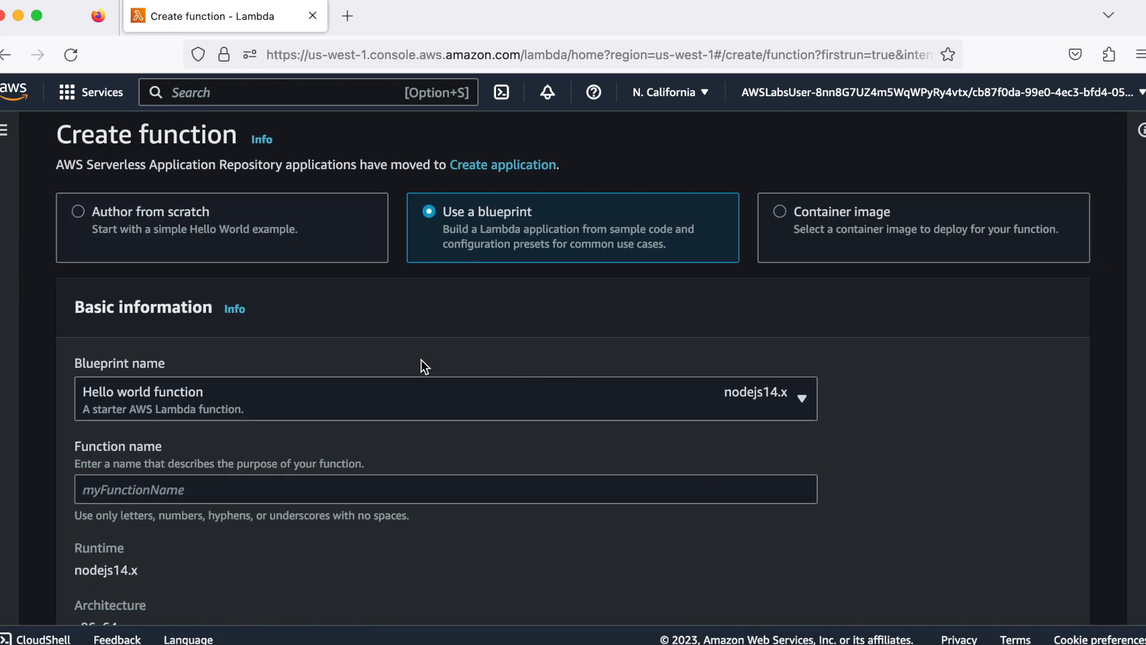
left_click(574, 401)
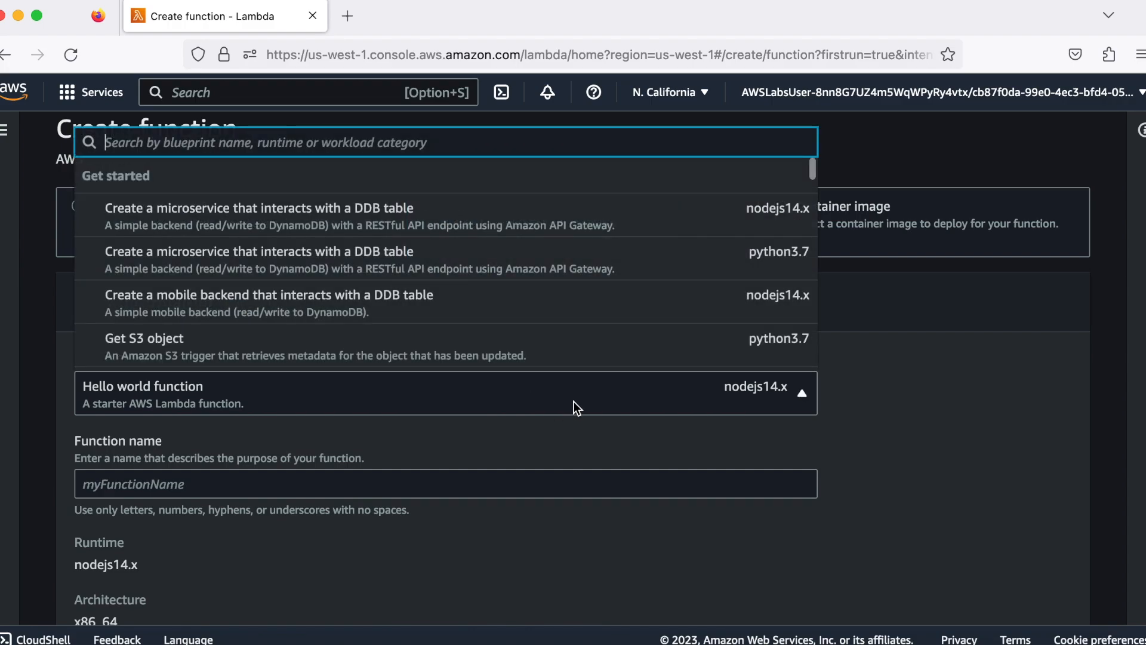
scroll(567, 309, "down", 5)
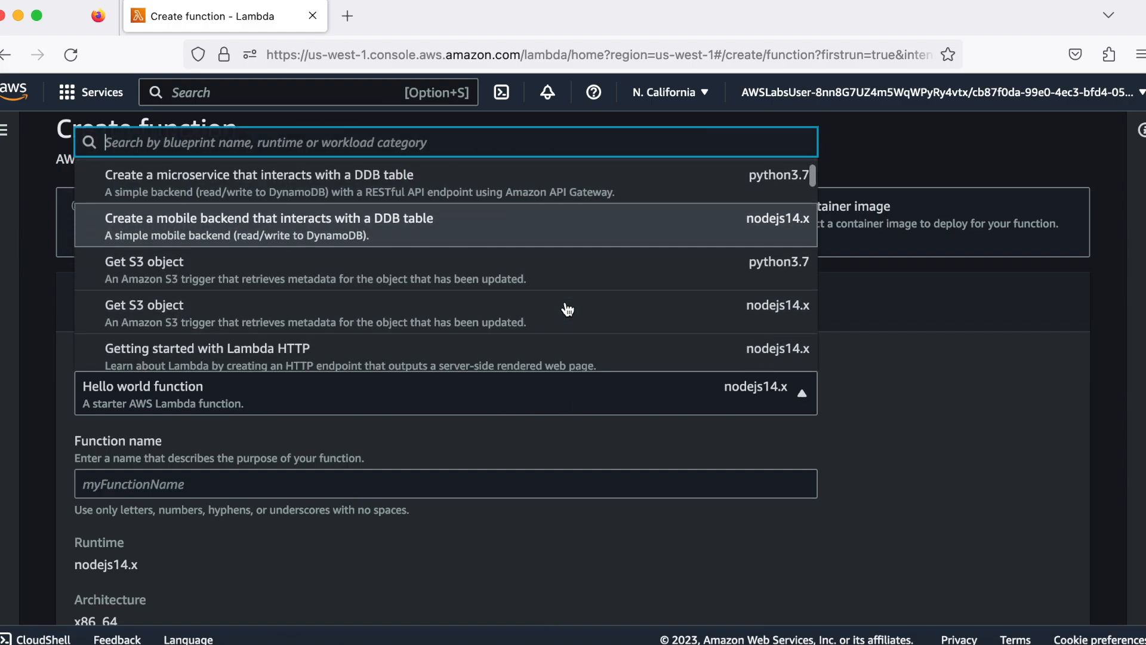
scroll(567, 309, "down", 4)
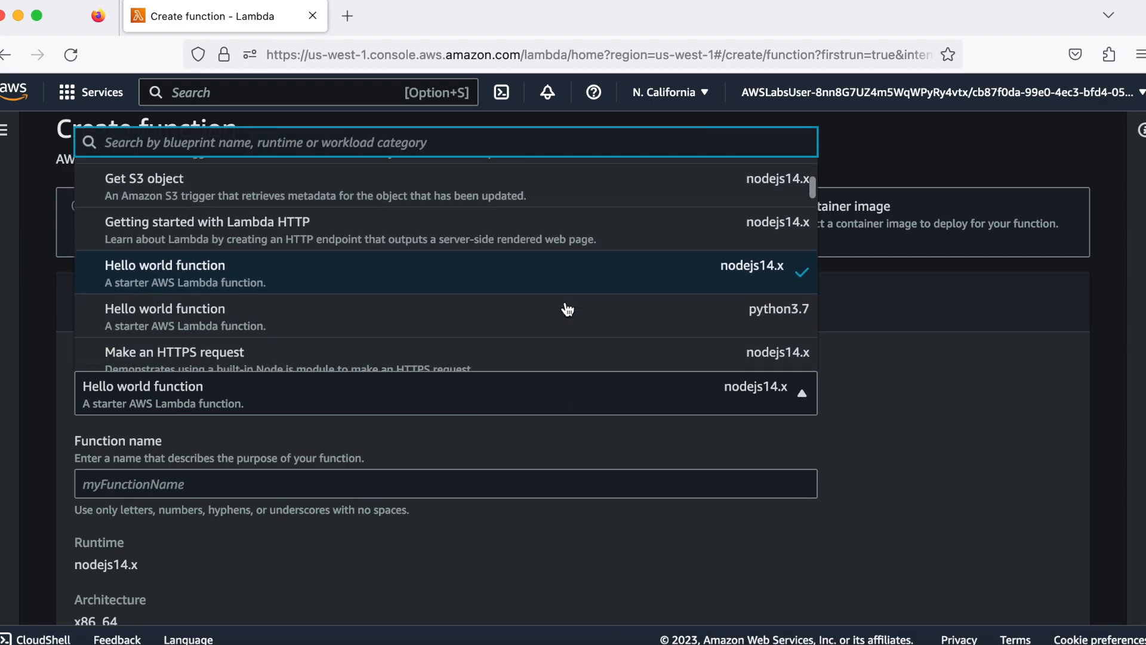
scroll(567, 308, "down", 2)
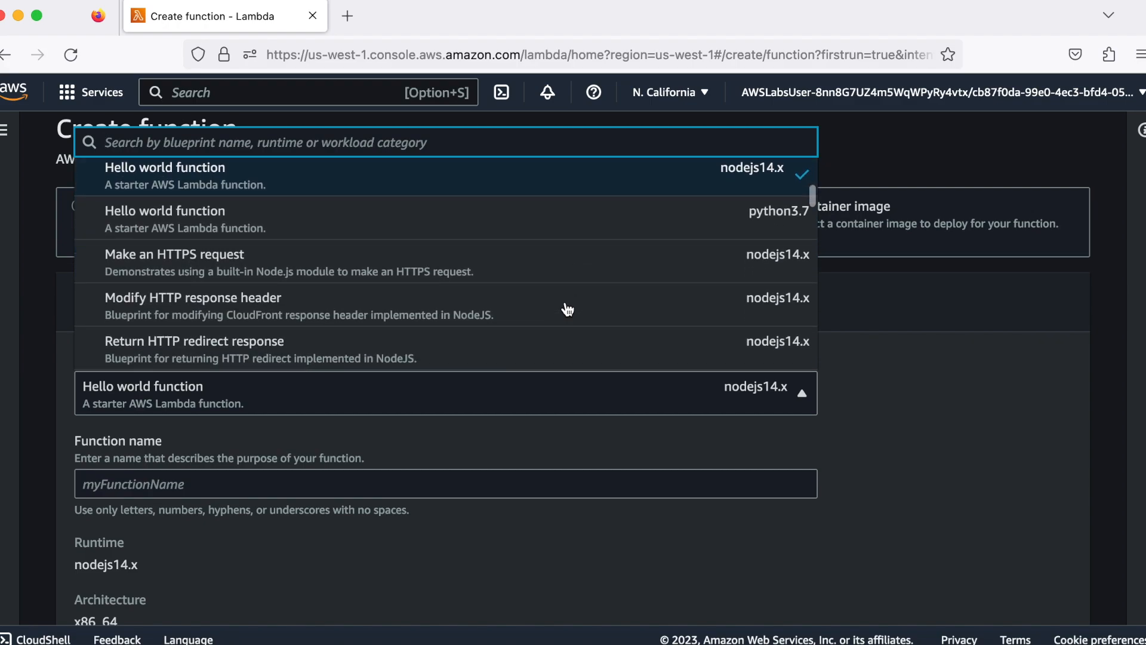
scroll(567, 309, "down", 5)
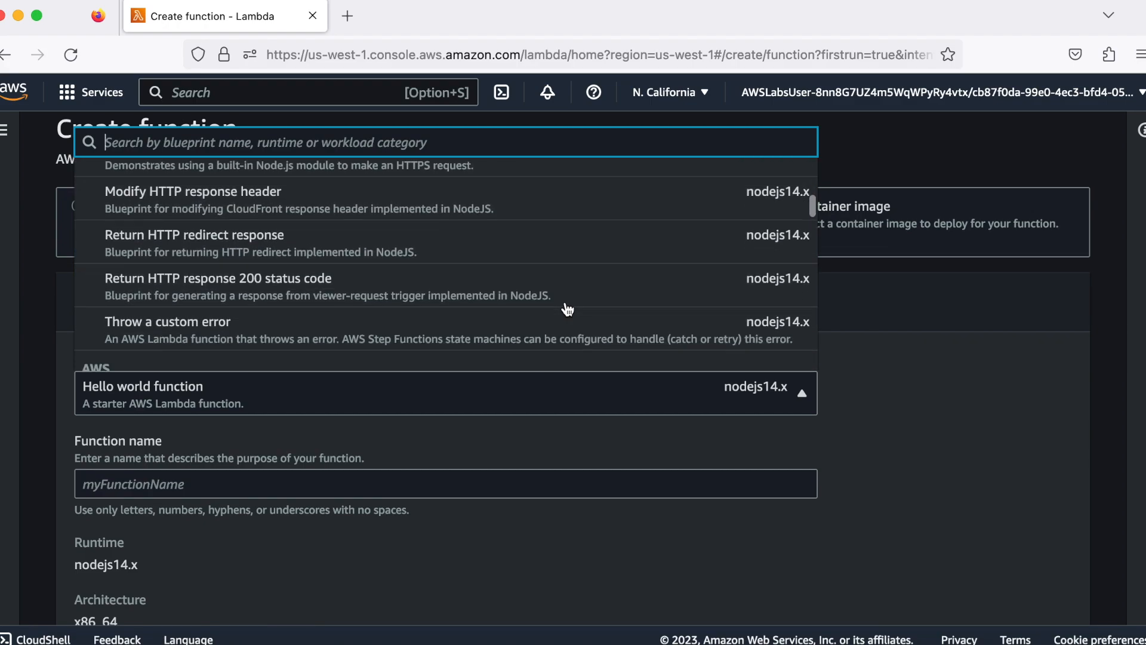
scroll(567, 309, "down", 5)
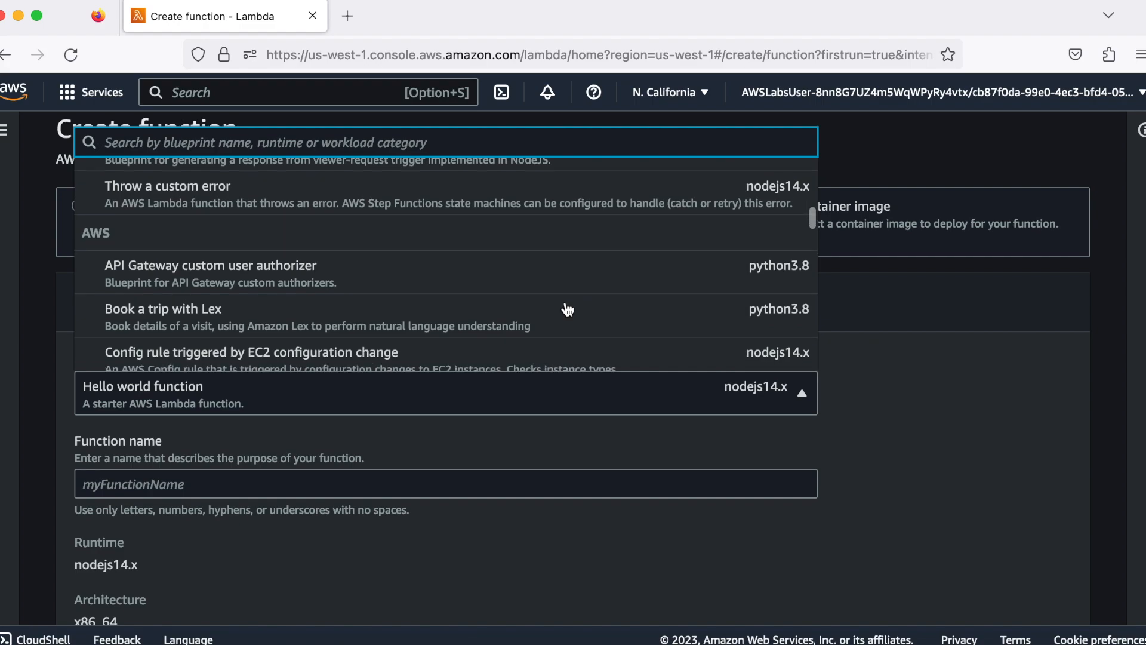
scroll(567, 309, "down", 6)
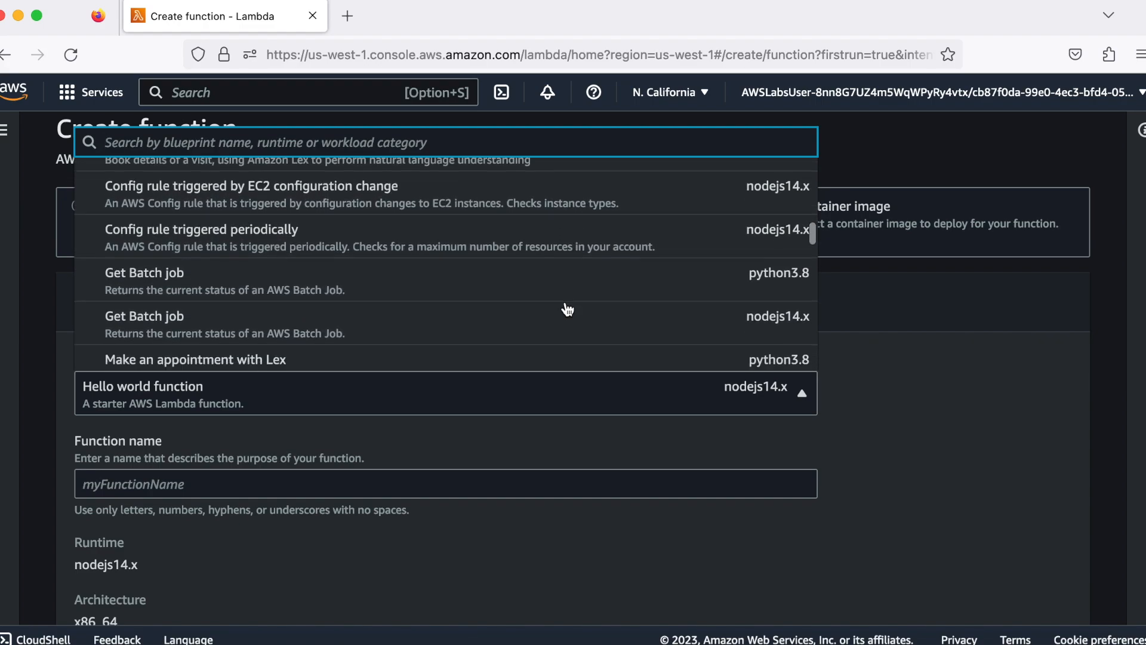
scroll(567, 309, "down", 5)
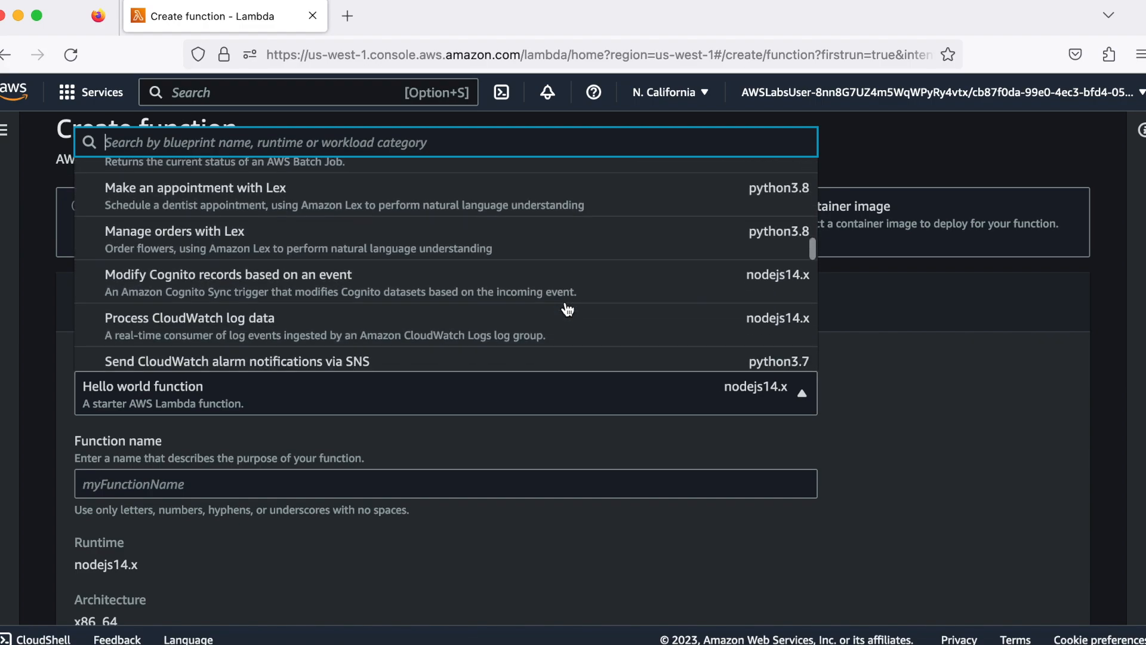
scroll(567, 308, "down", 5)
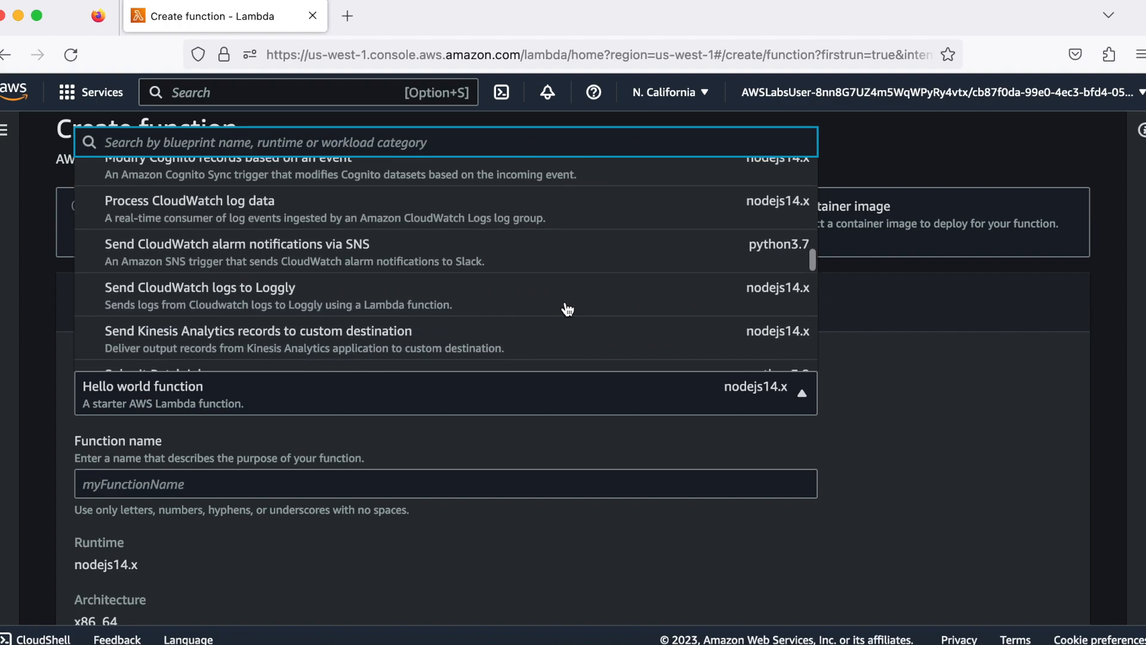
scroll(567, 309, "down", 5)
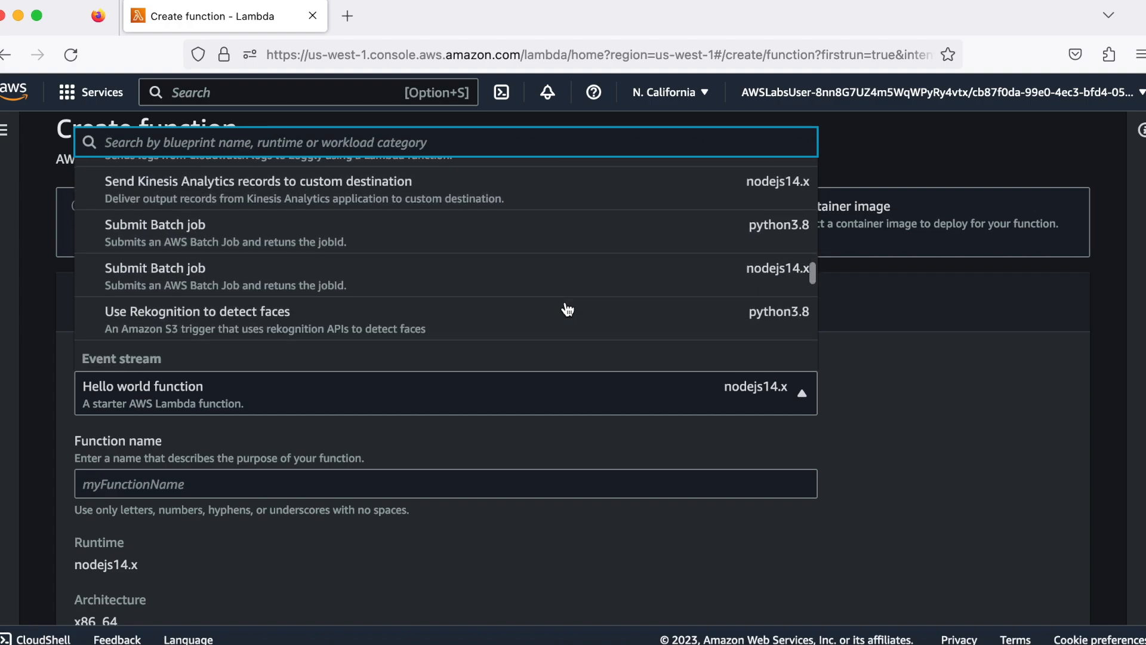
scroll(567, 308, "down", 4)
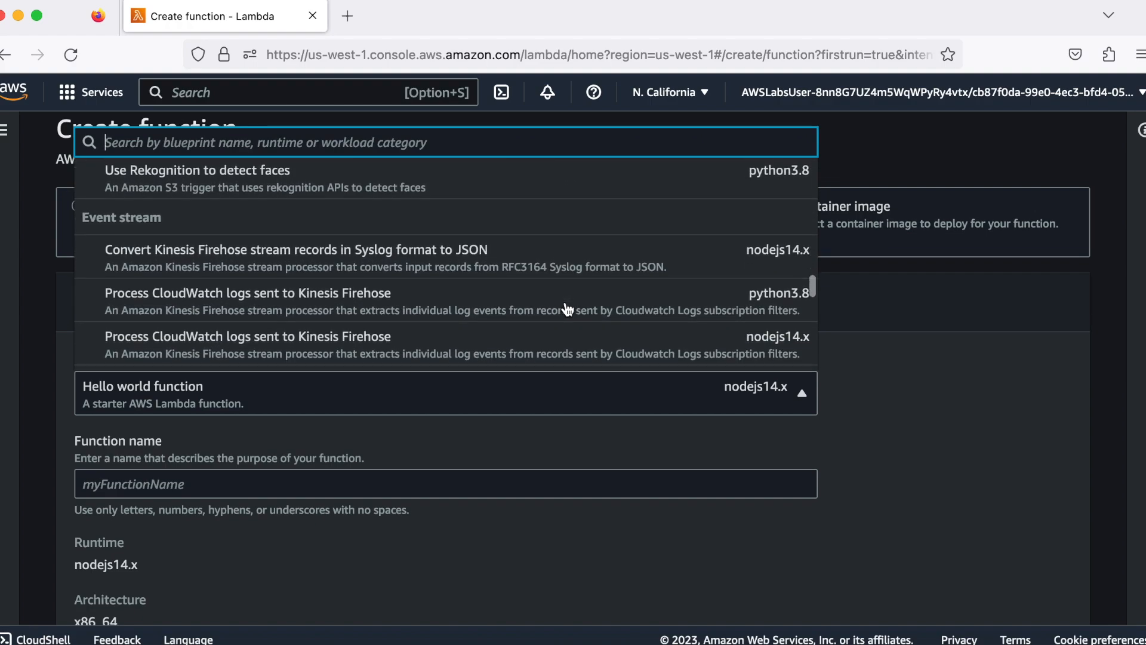
scroll(567, 309, "down", 5)
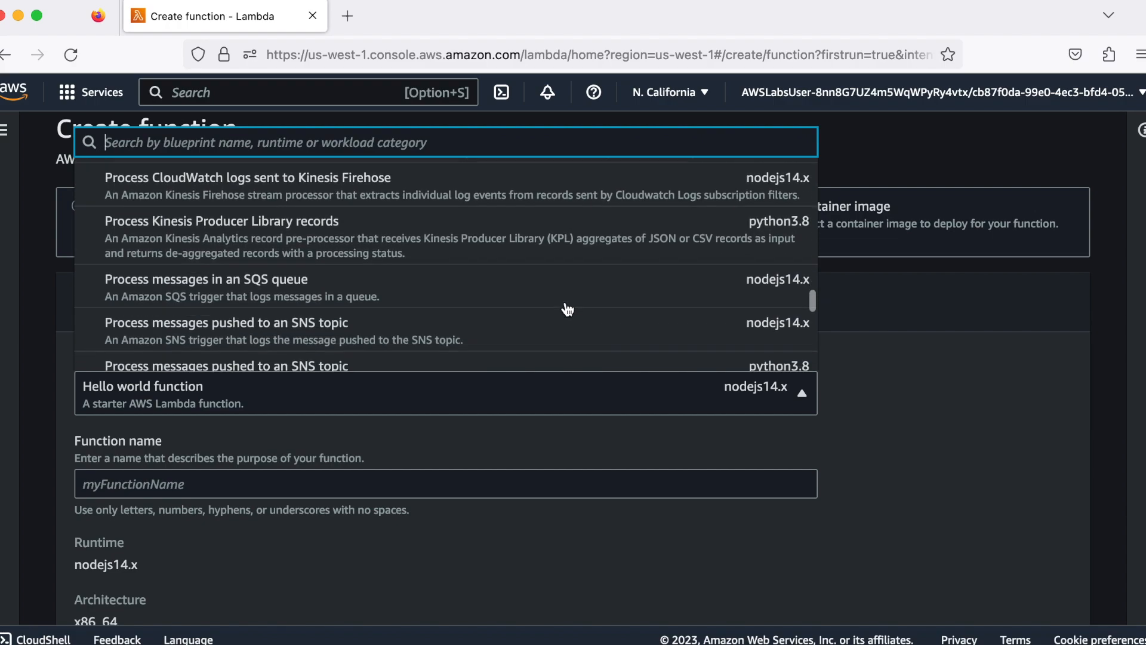
scroll(567, 309, "down", 5)
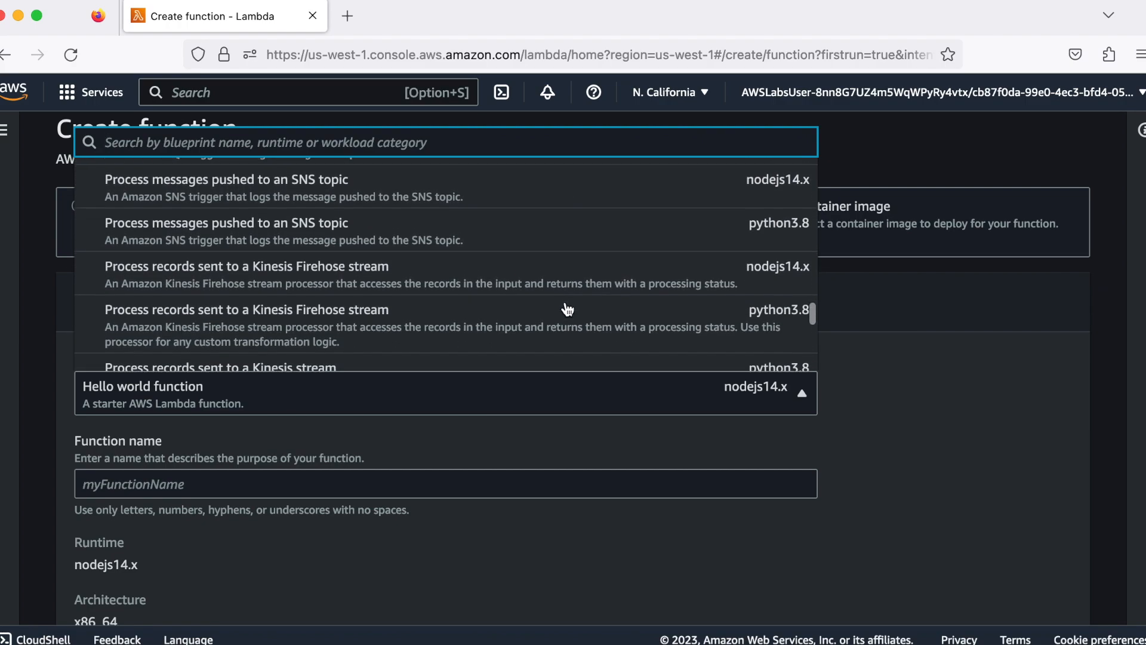
scroll(567, 309, "down", 2)
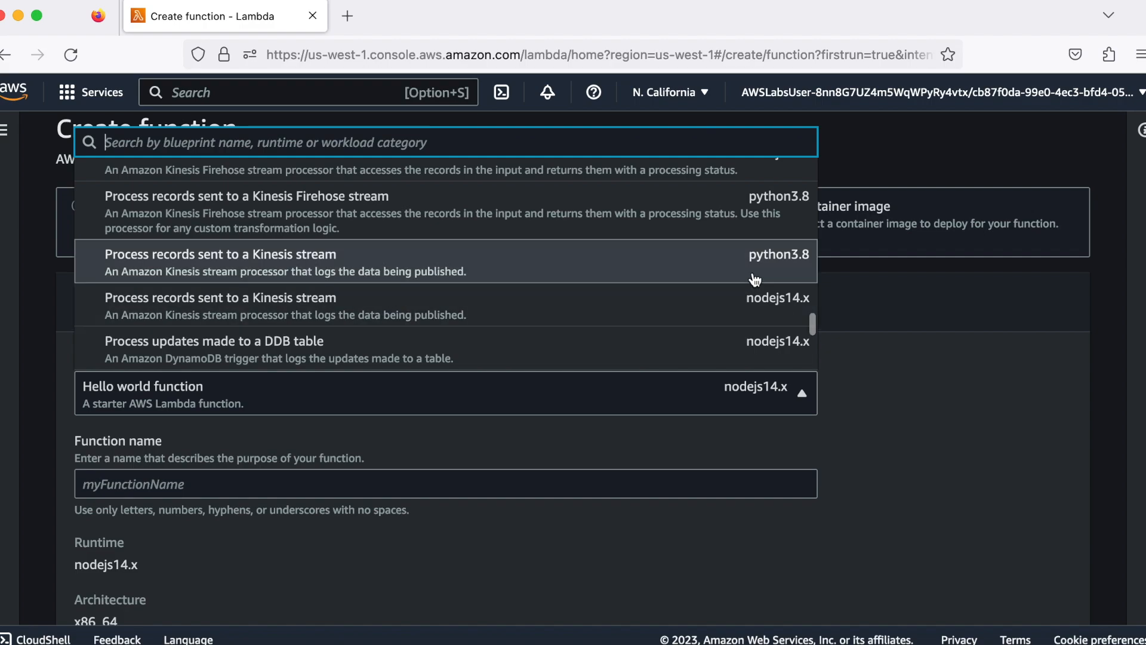
left_click(557, 261)
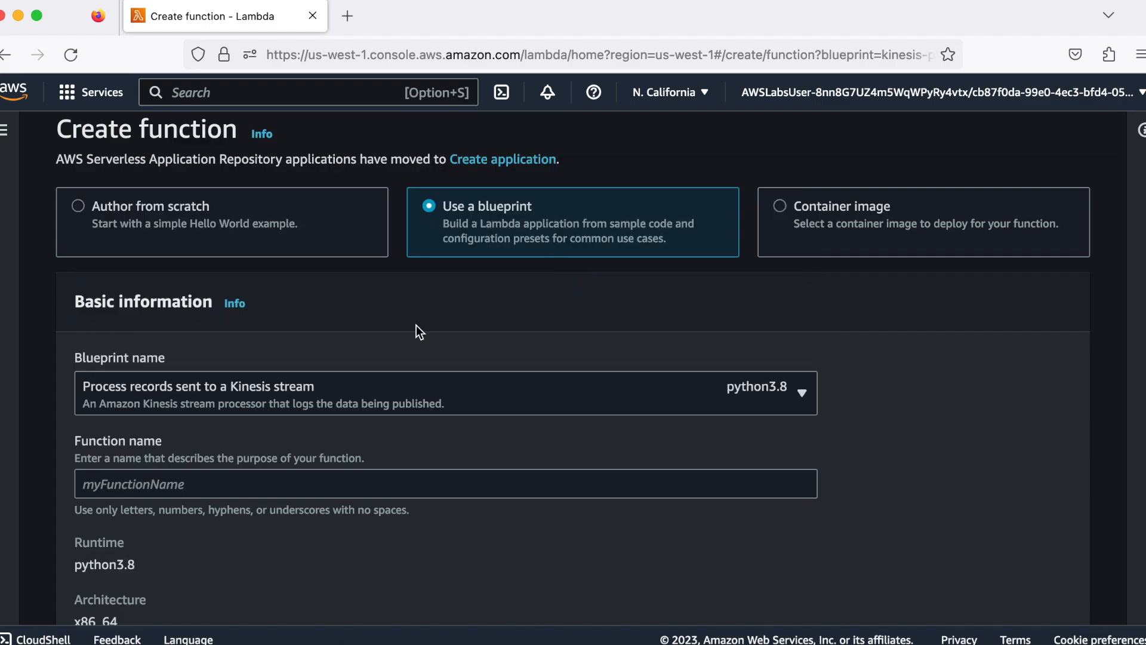
Name the function ProcessKinesisRecords
scroll(413, 328, "down", 2)
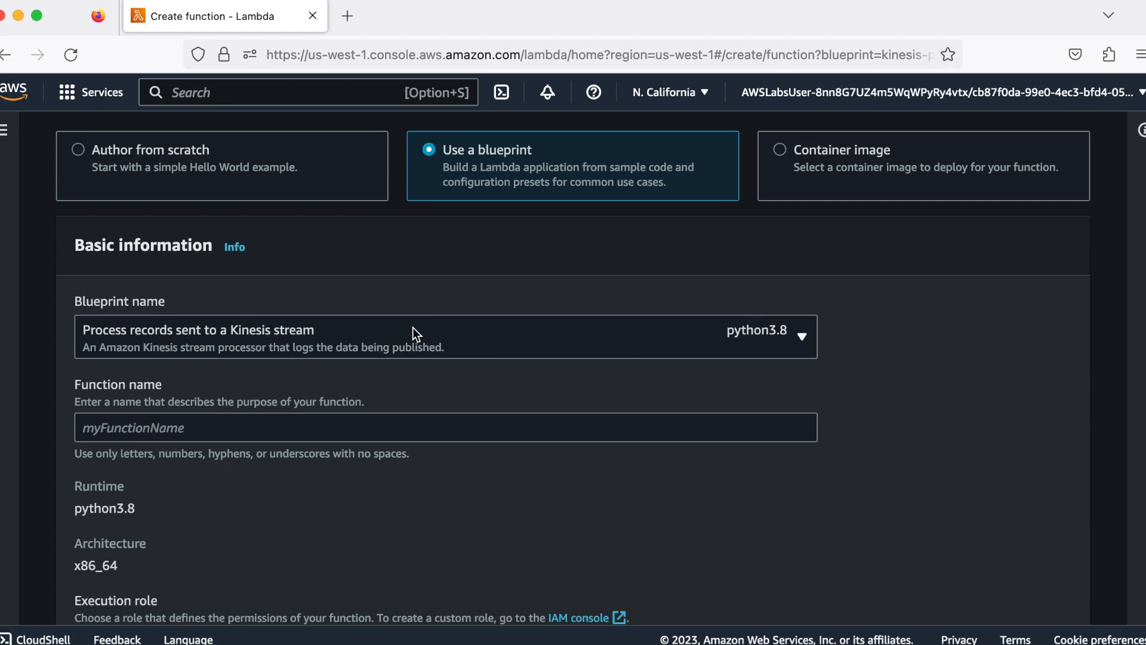
left_click(342, 424)
type("ProcessKinesisRecords")
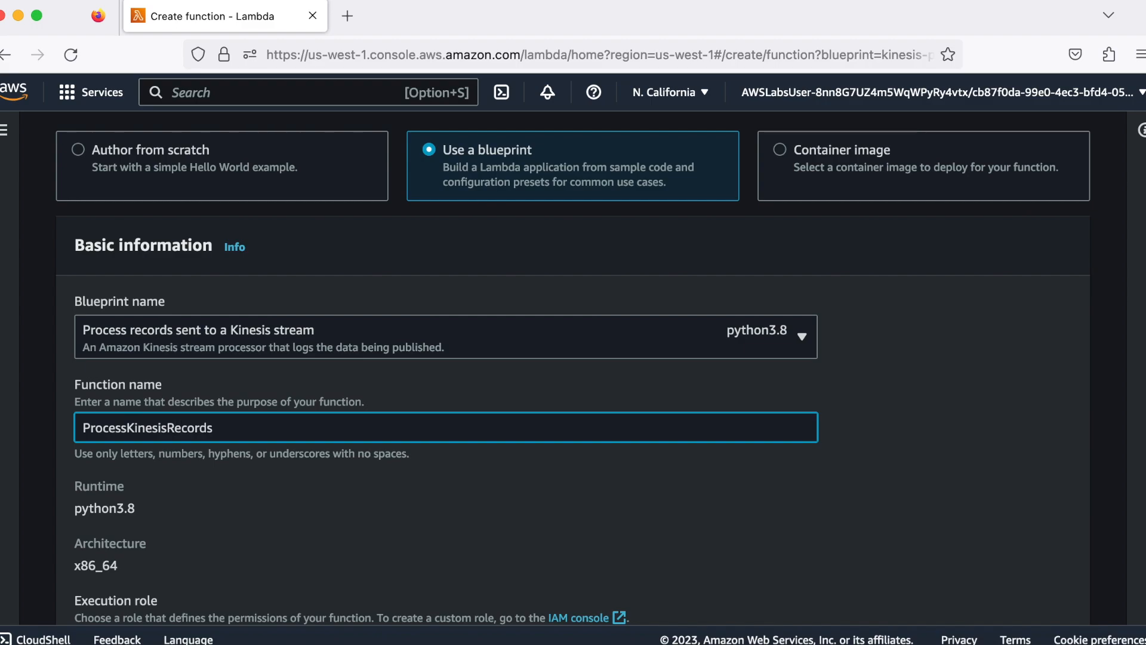
Set the function's execution role to the existing role lambda_basic_execution
scroll(345, 483, "down", 3)
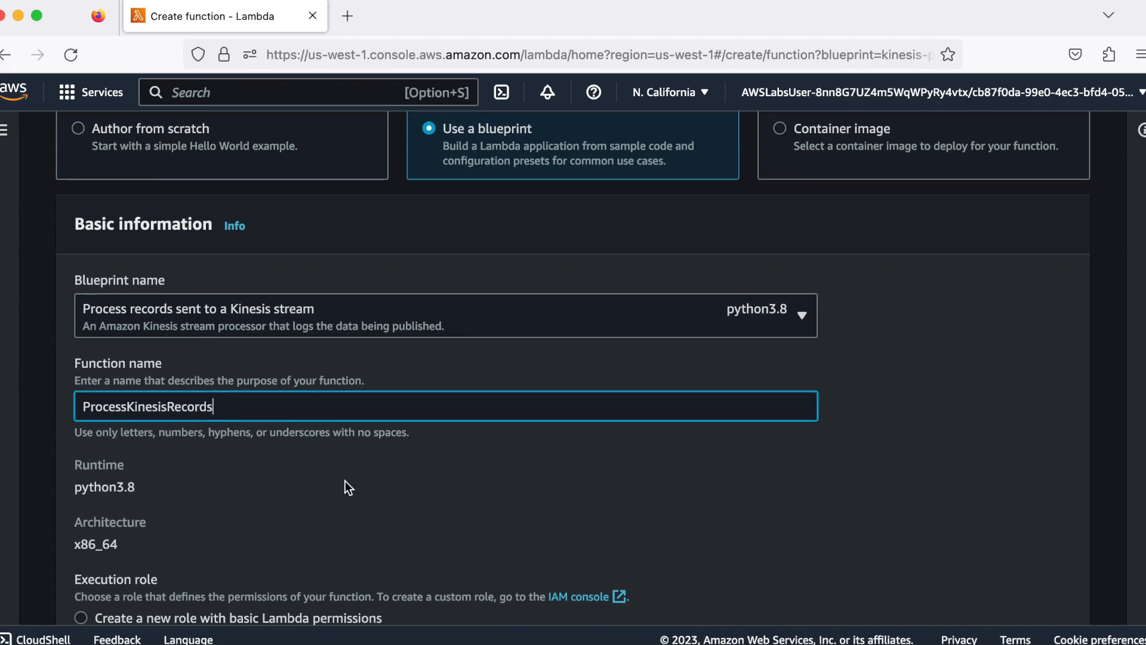
scroll(345, 481, "down", 2)
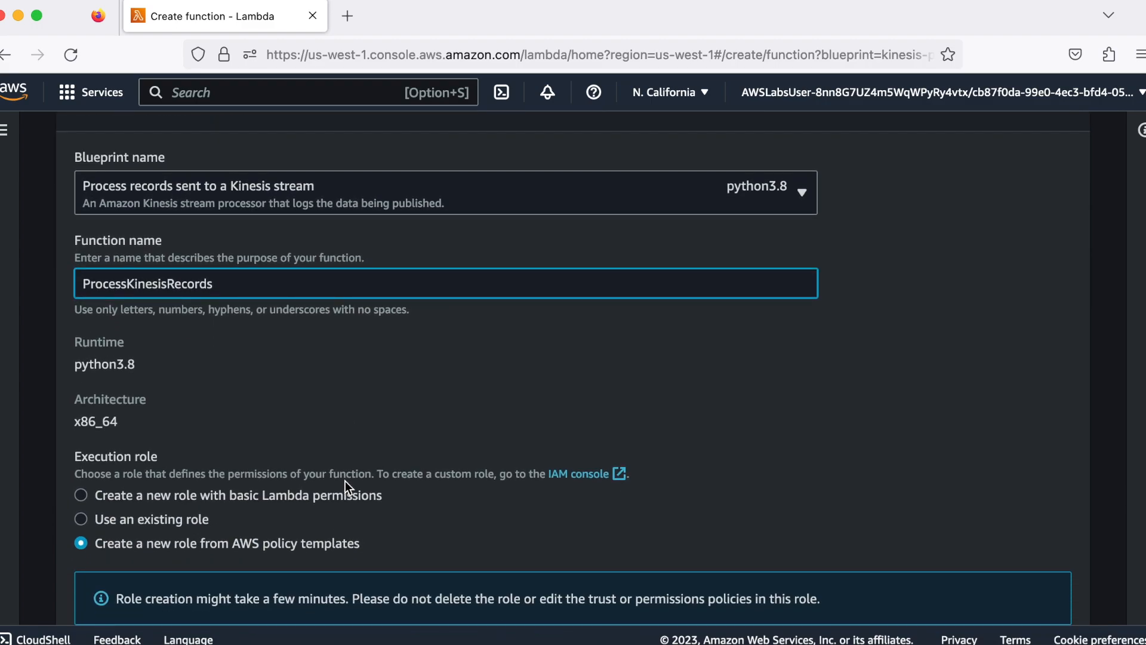
left_click(82, 518)
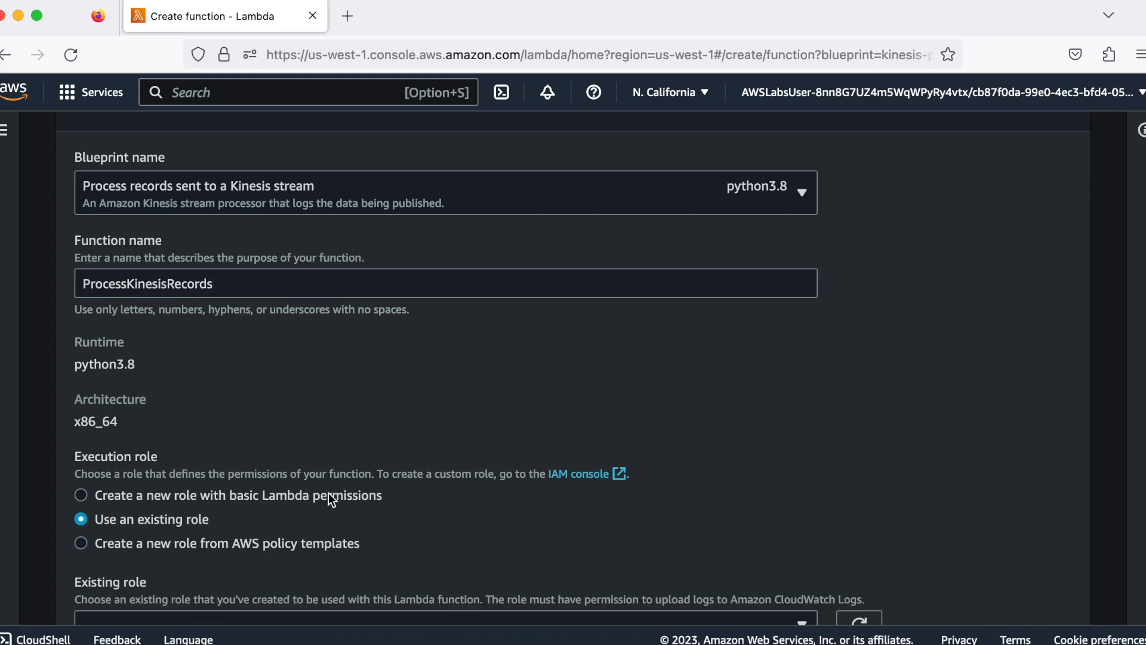
scroll(329, 495, "down", 5)
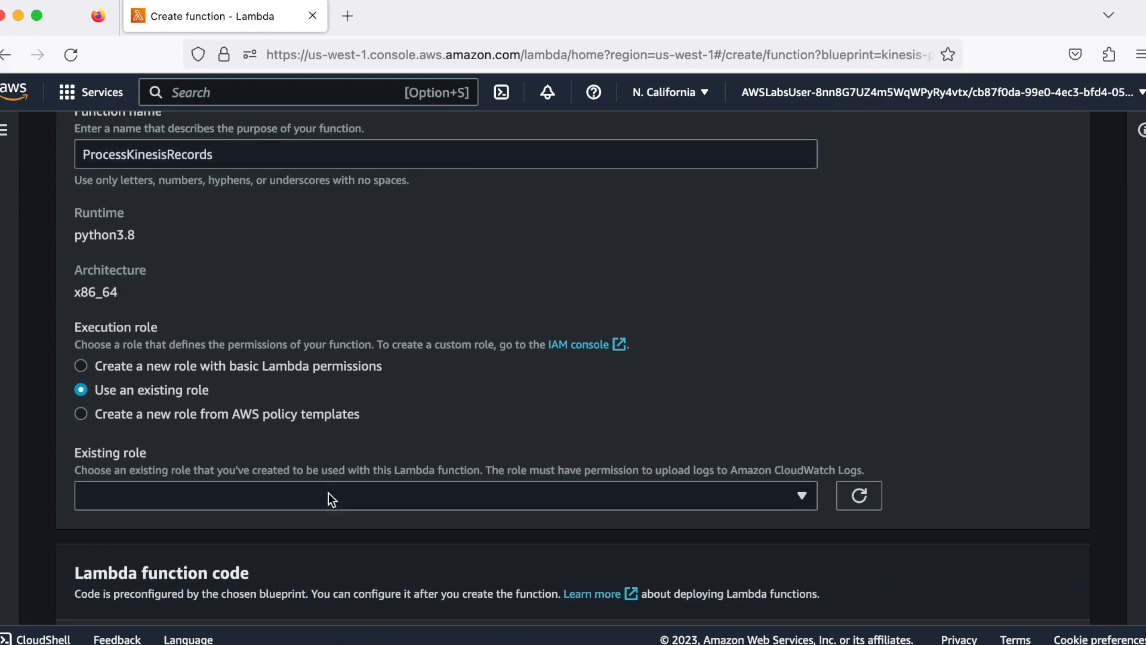
left_click(338, 494)
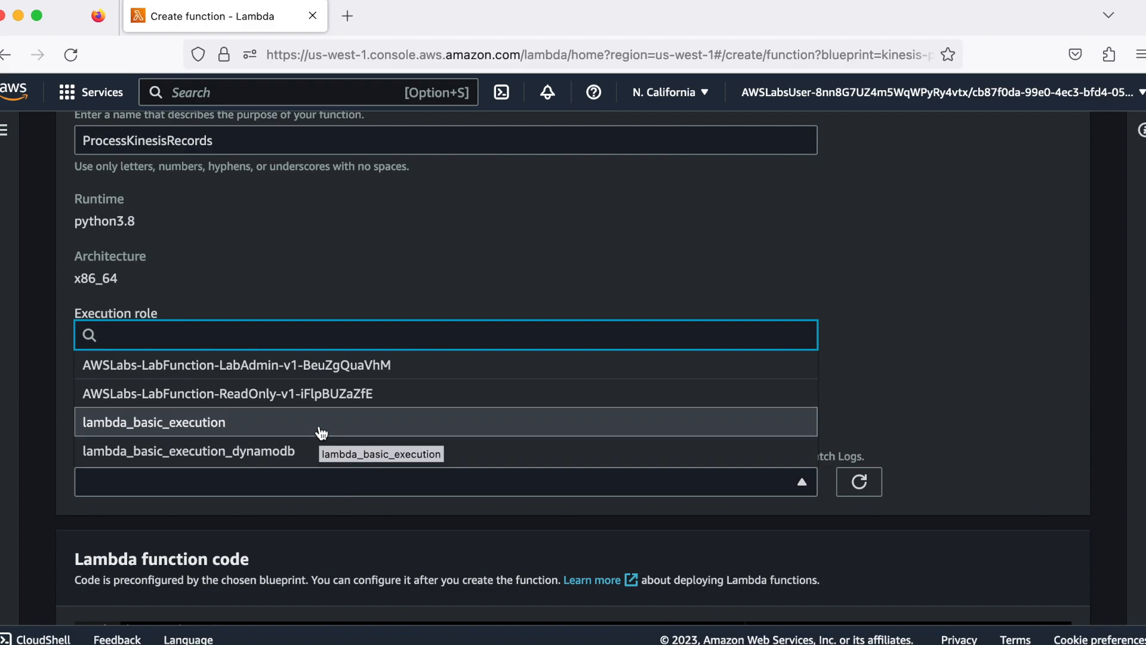
left_click(321, 431)
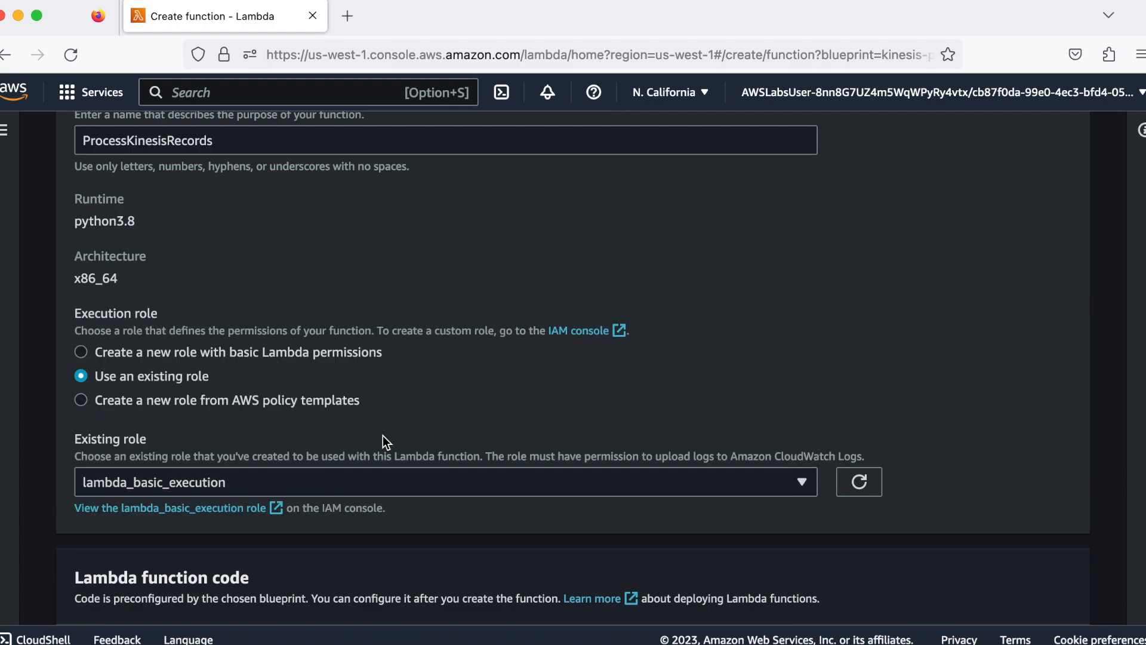
Review the preconfigured function code and select Lab-Stream as the Kinesis trigger's stream
scroll(381, 441, "down", 2)
scroll(383, 435, "down", 3)
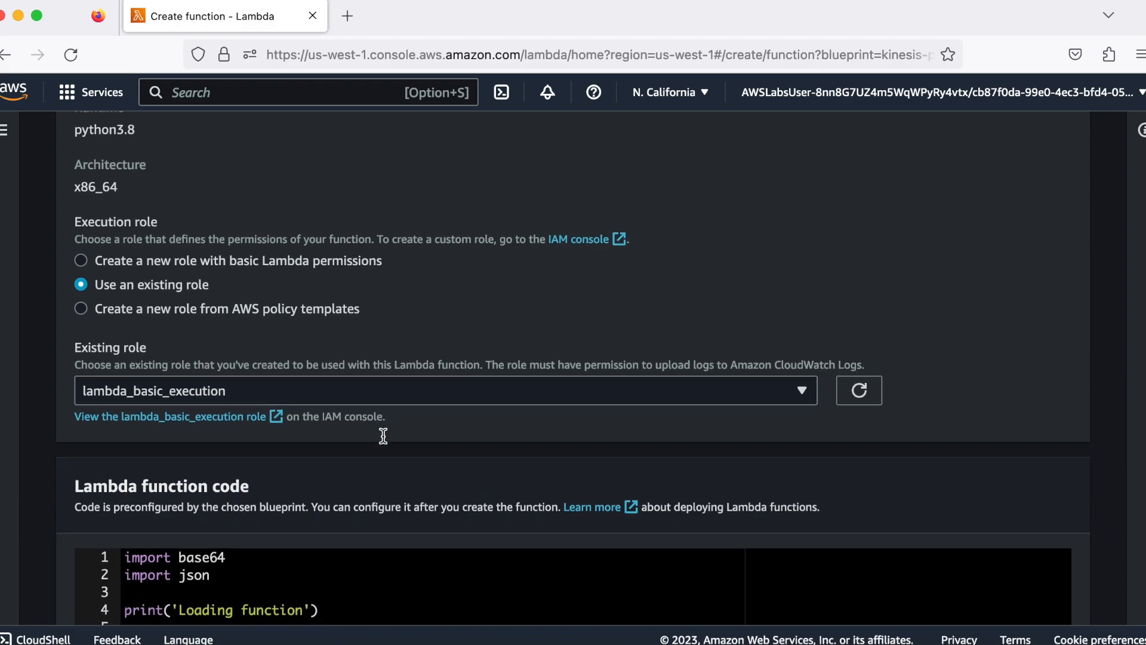
scroll(383, 442, "down", 5)
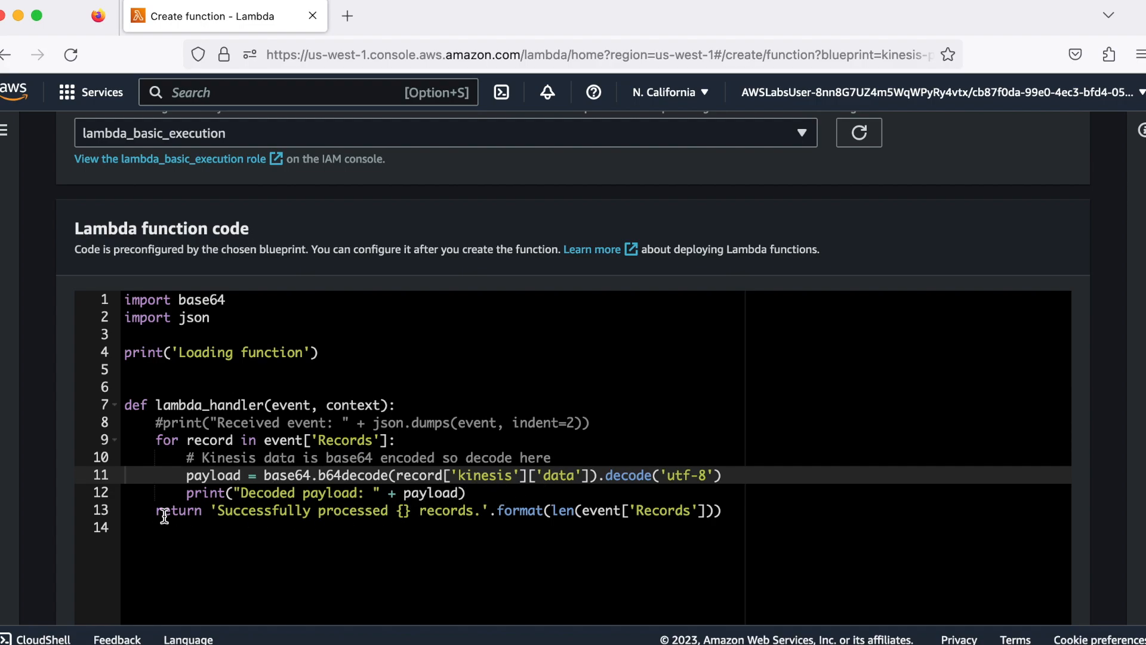
scroll(575, 530, "down", 5)
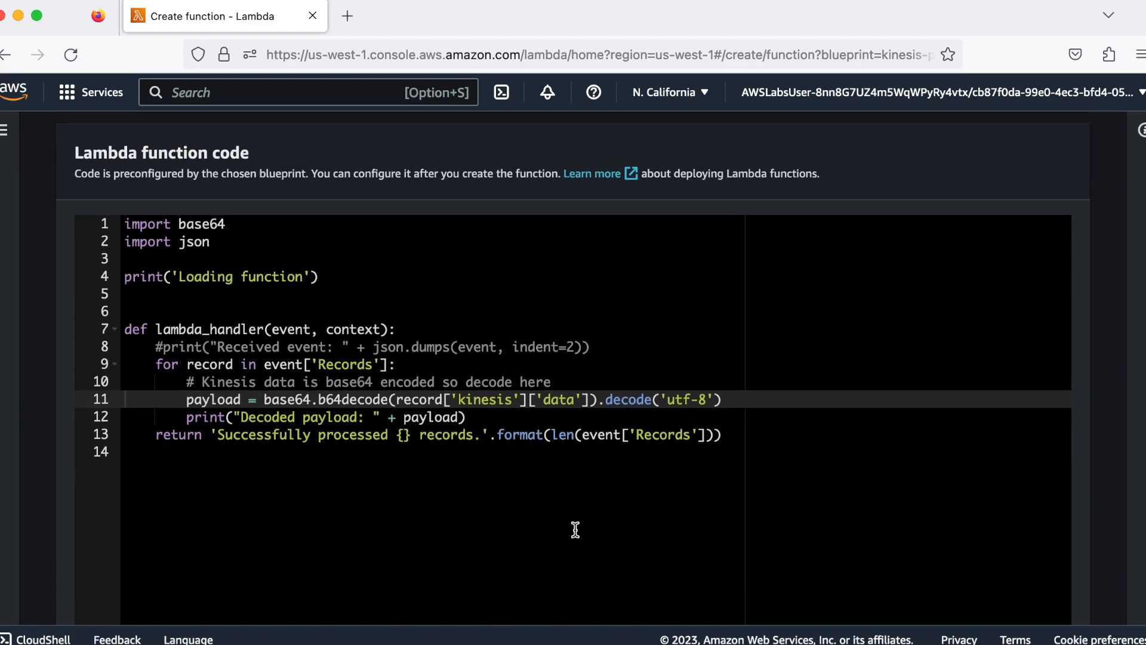
scroll(575, 529, "down", 5)
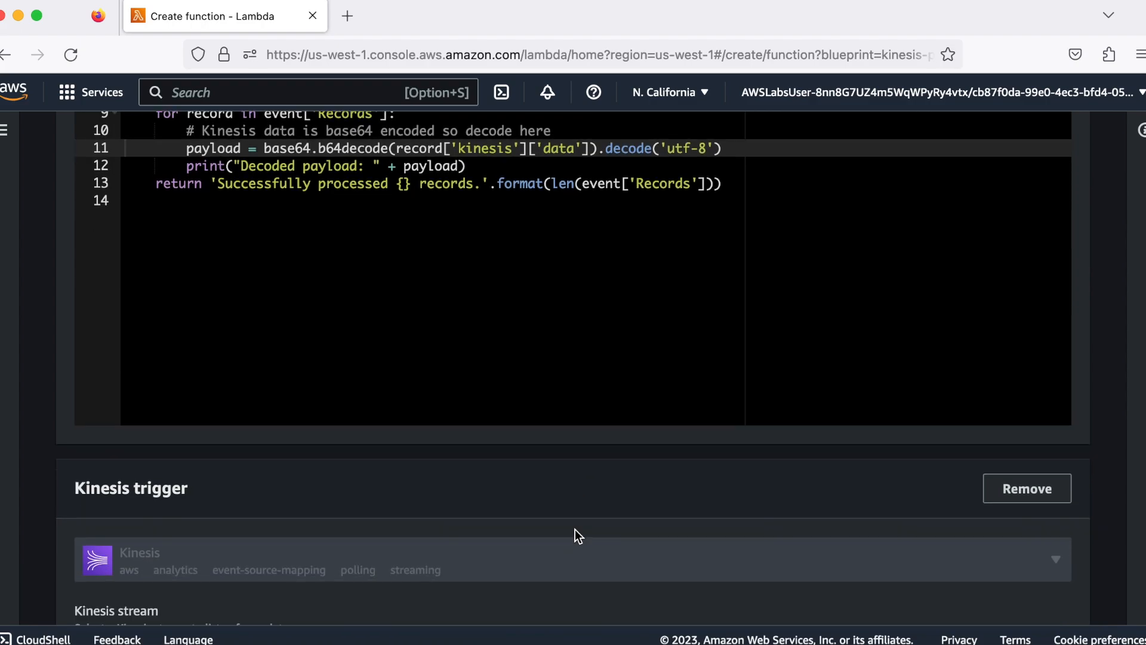
scroll(575, 529, "down", 2)
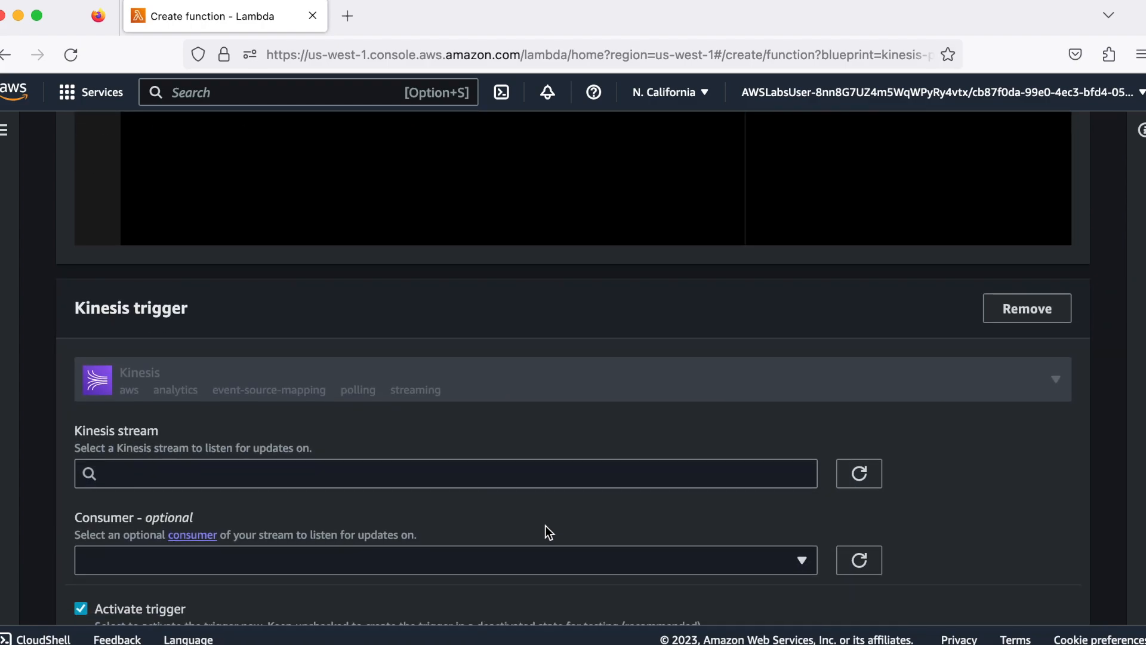
left_click(483, 477)
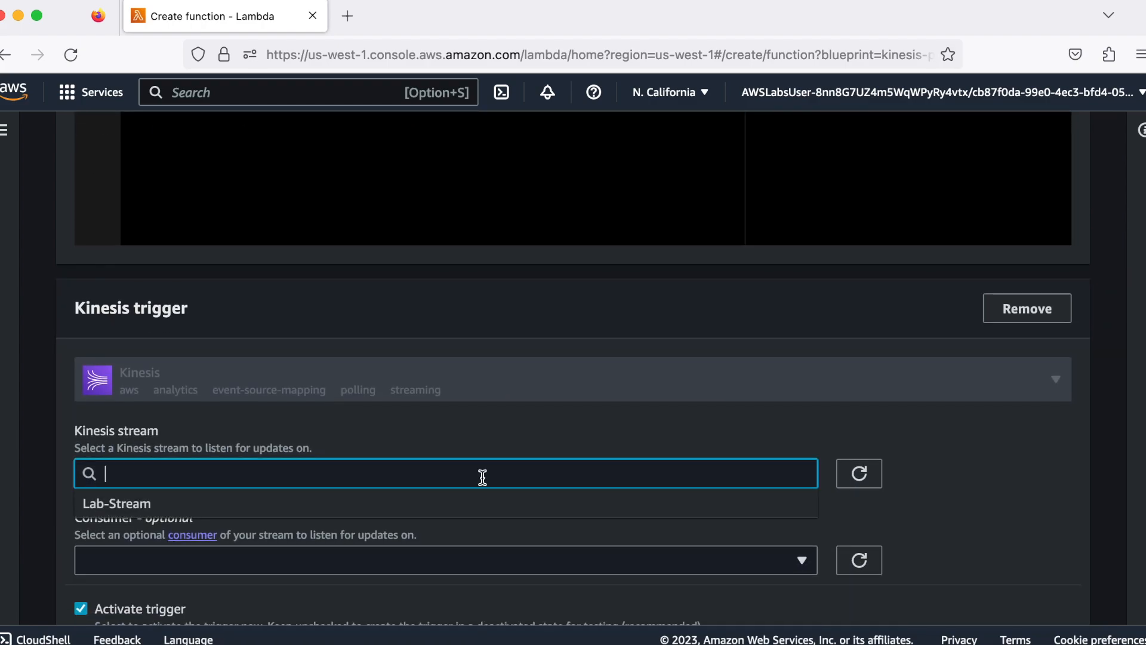
left_click(417, 503)
Check the Kinesis trigger's activation, batch size and starting position, and briefly view its additional settings
scroll(482, 514, "down", 3)
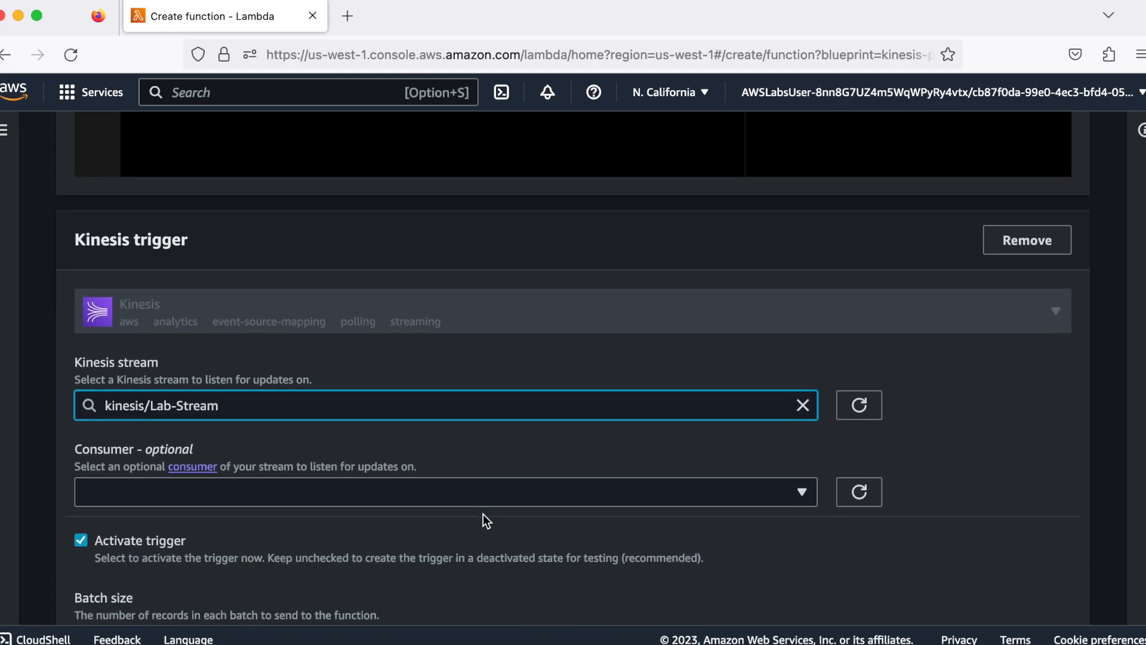
scroll(483, 513, "down", 5)
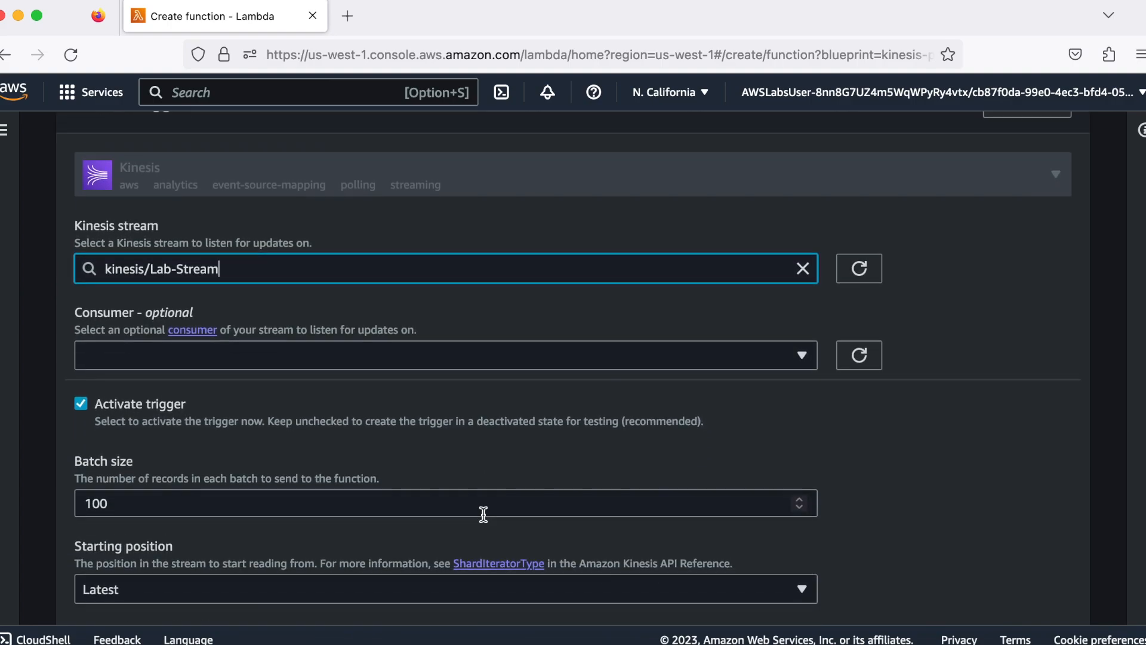
scroll(483, 514, "down", 5)
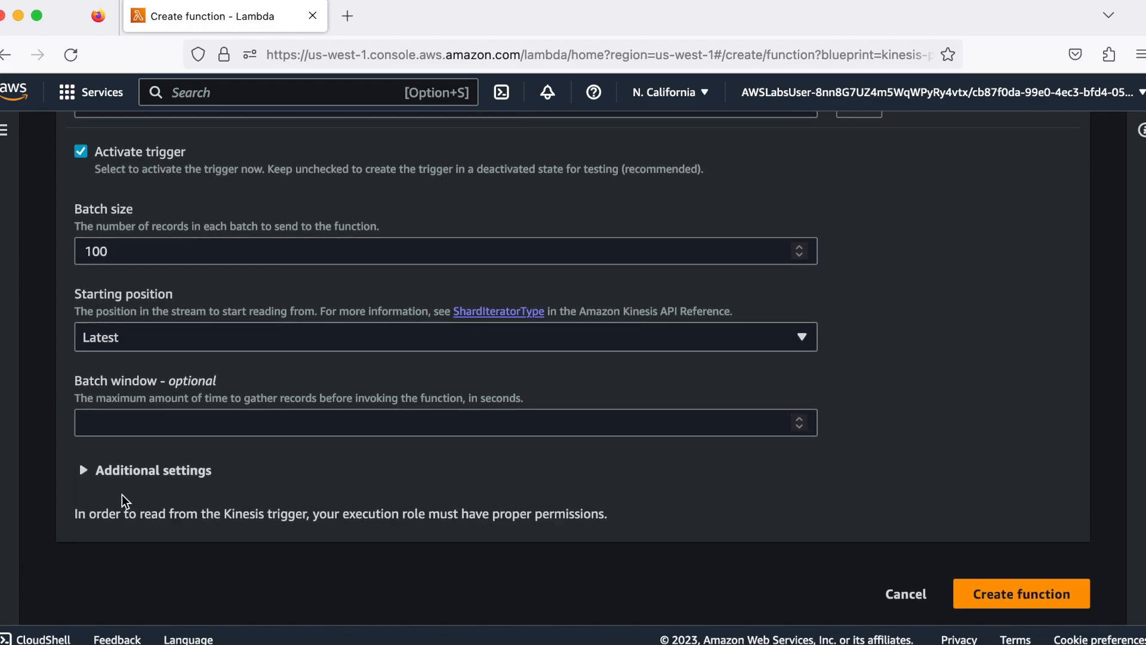
left_click(88, 478)
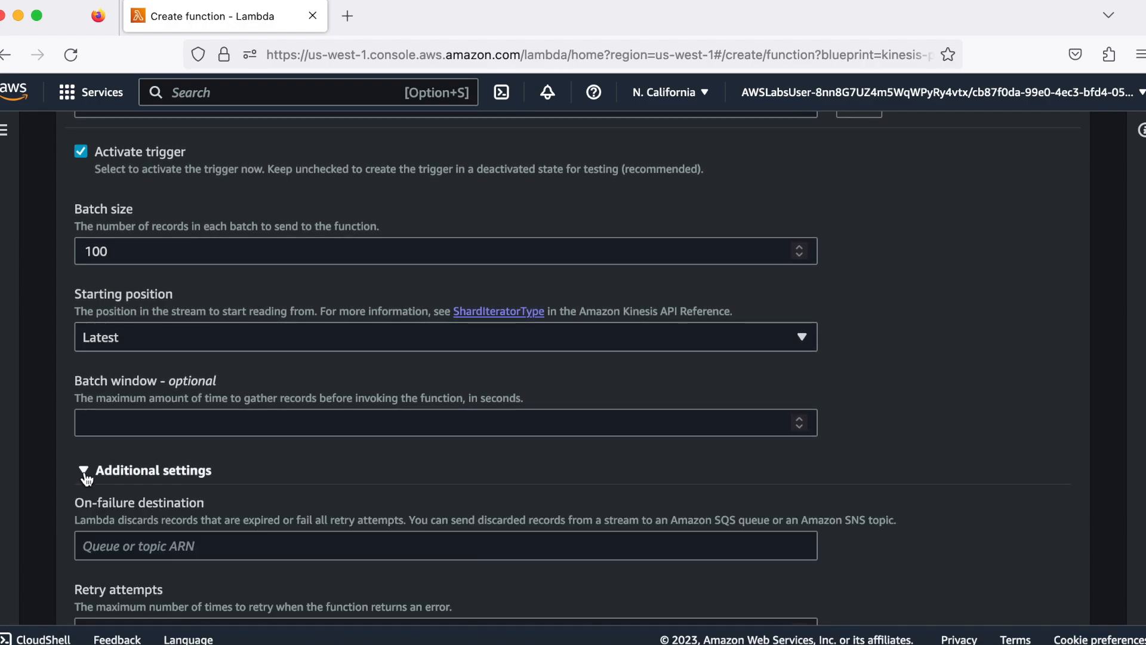
left_click(88, 477)
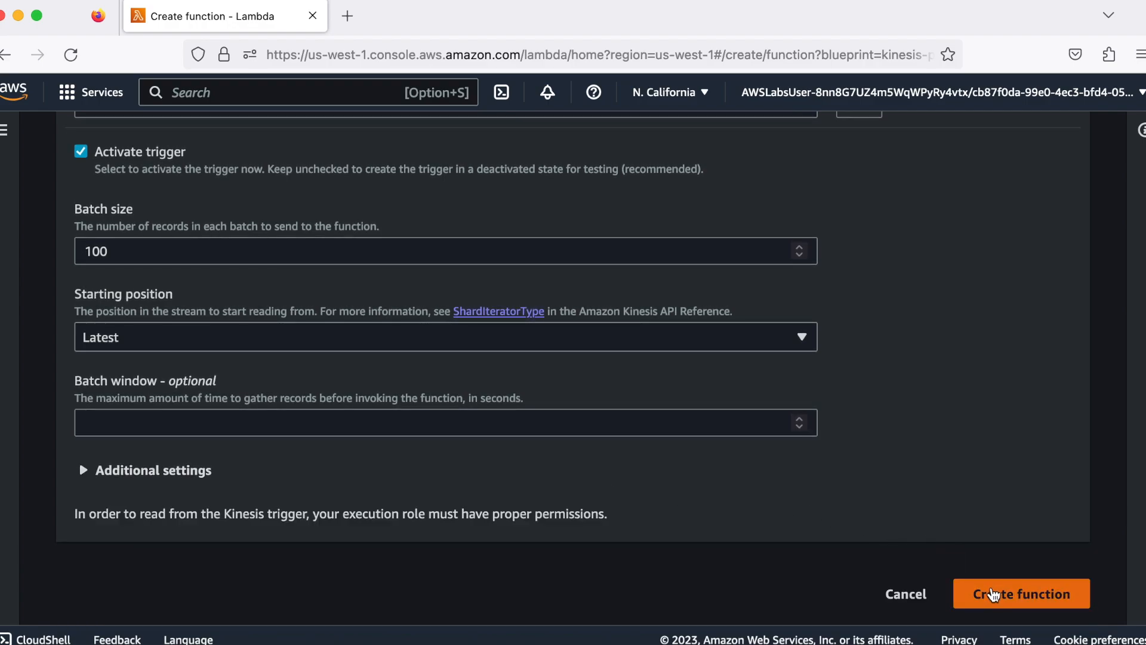
Create the ProcessKinesisRecords function and review its overview with the attached Kinesis trigger
left_click(995, 595)
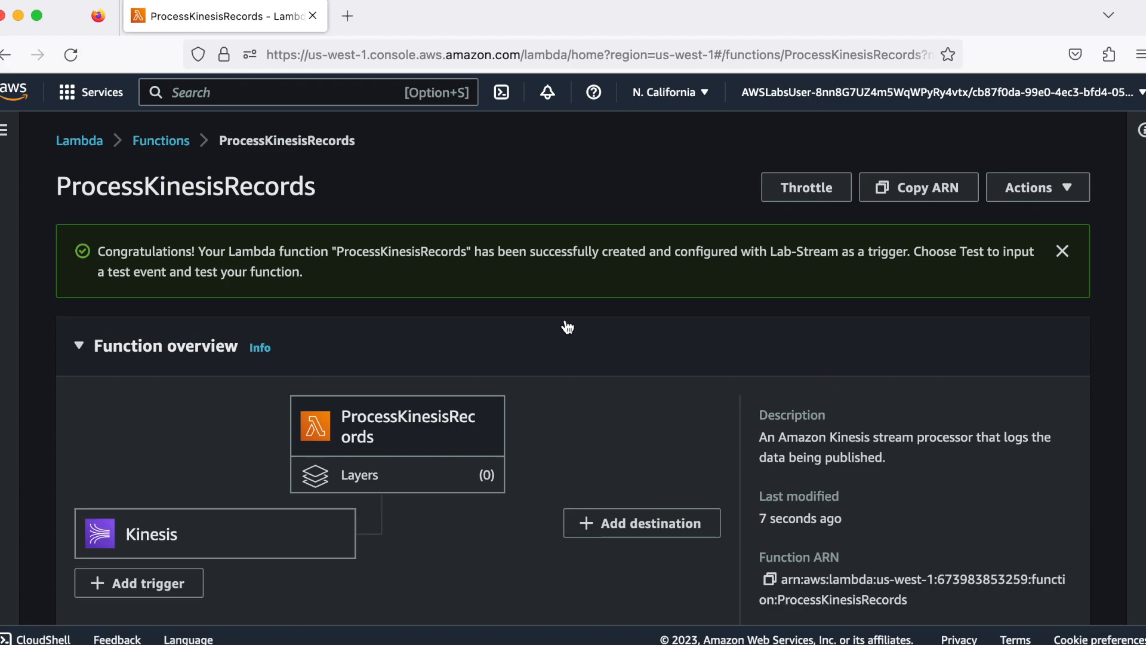
scroll(567, 327, "down", 5)
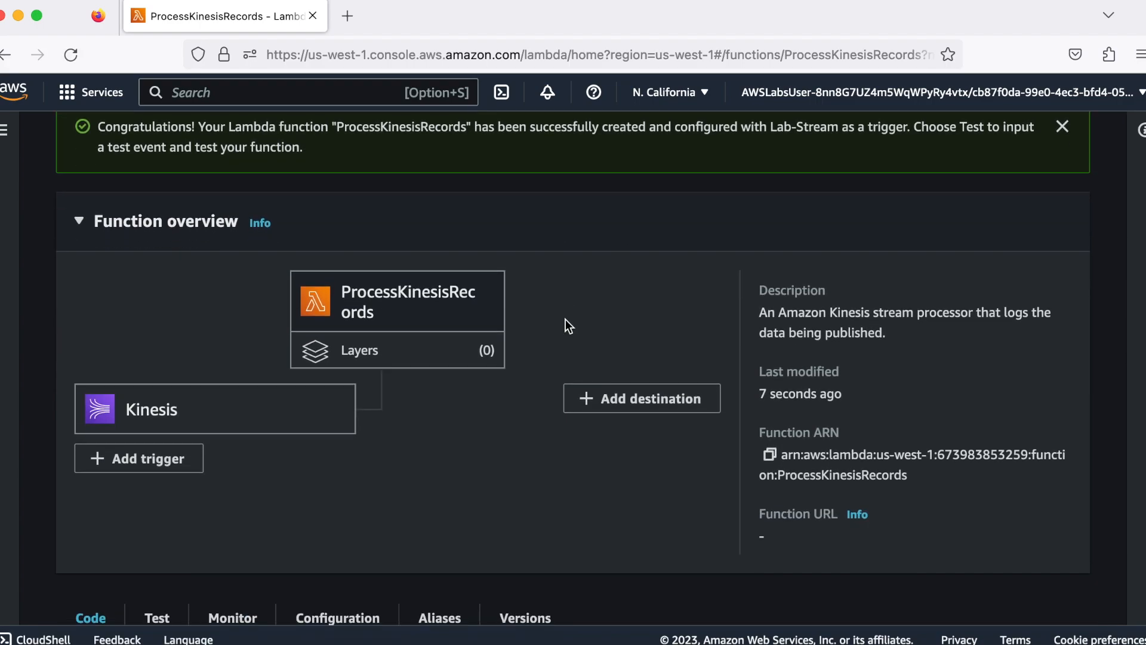
scroll(565, 320, "down", 2)
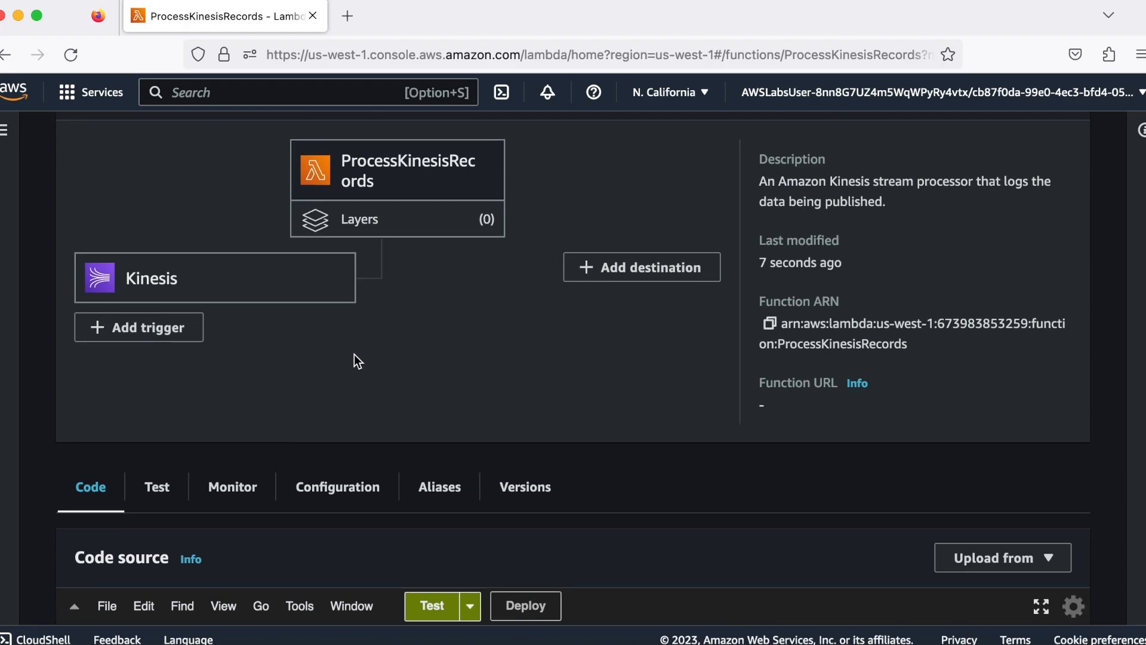
Create and save a new test event named stream for the ProcessKinesisRecords function
left_click(158, 488)
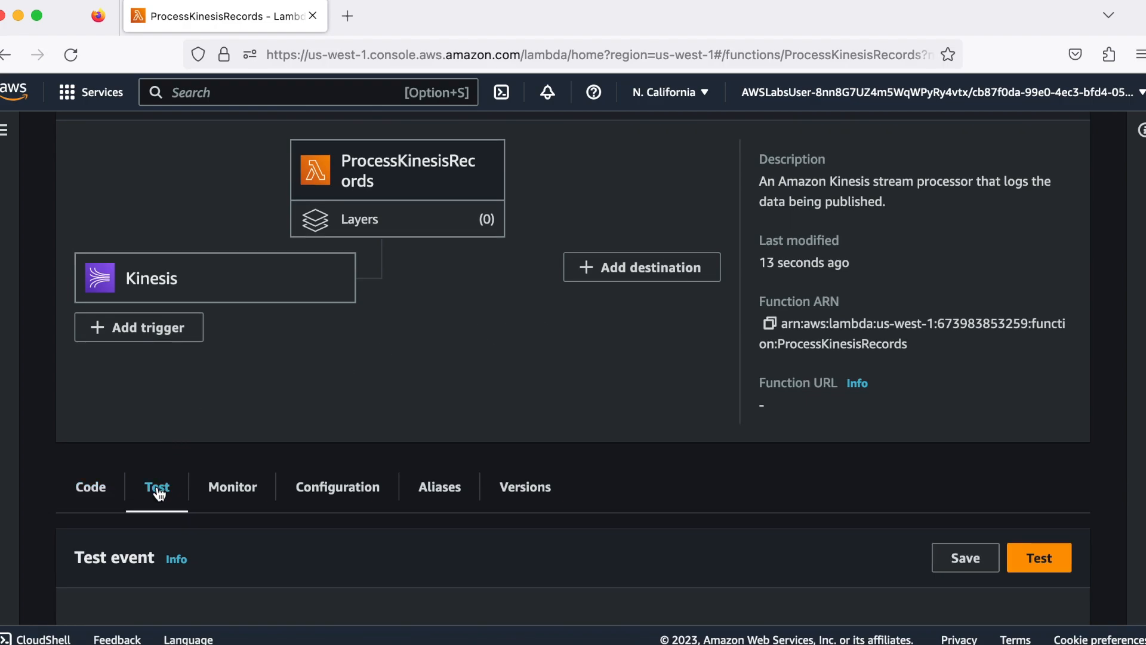
scroll(373, 469, "down", 3)
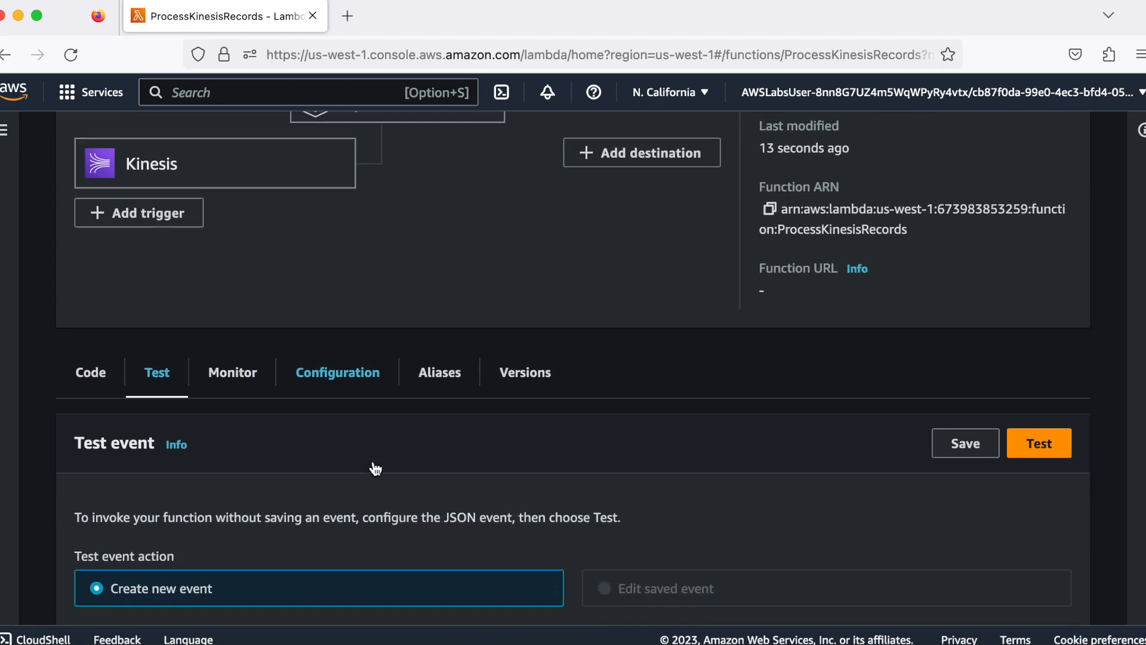
scroll(375, 468, "down", 3)
left_click(285, 549)
type("stream")
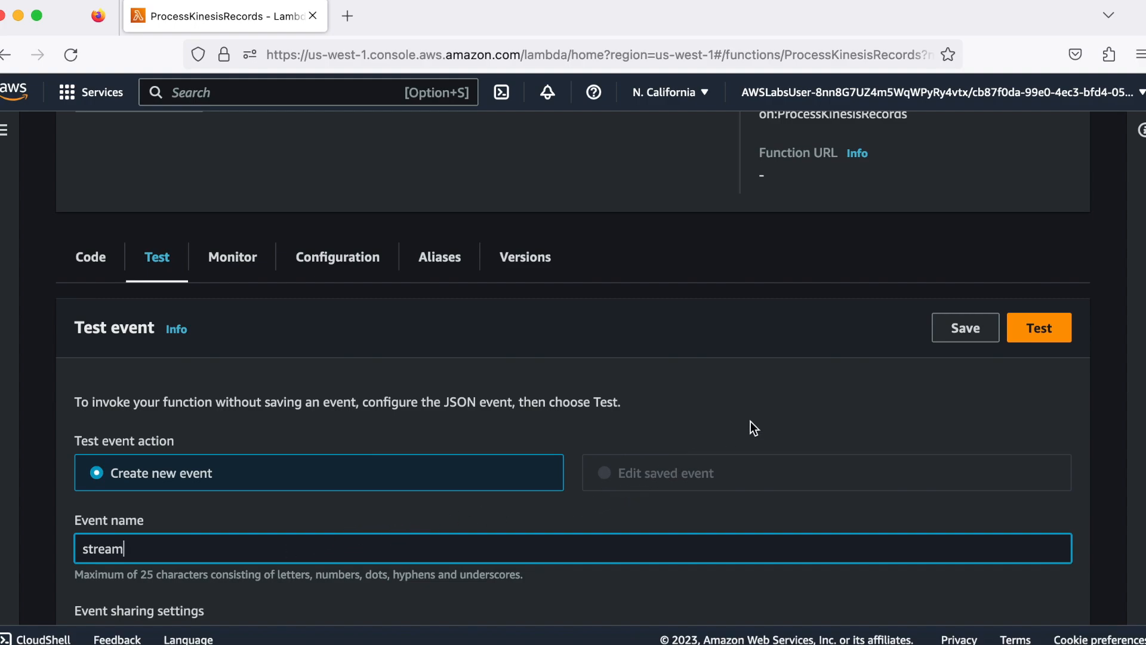
left_click(954, 336)
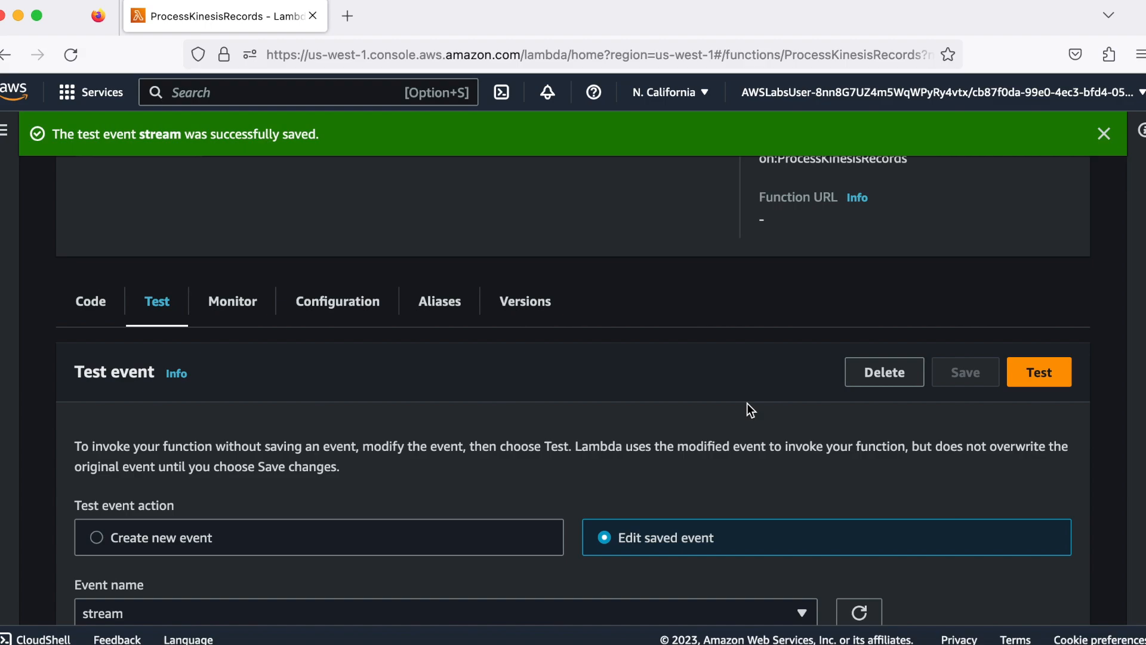
Run the function with the stream test event and review the execution details, summary and log output
left_click(1046, 376)
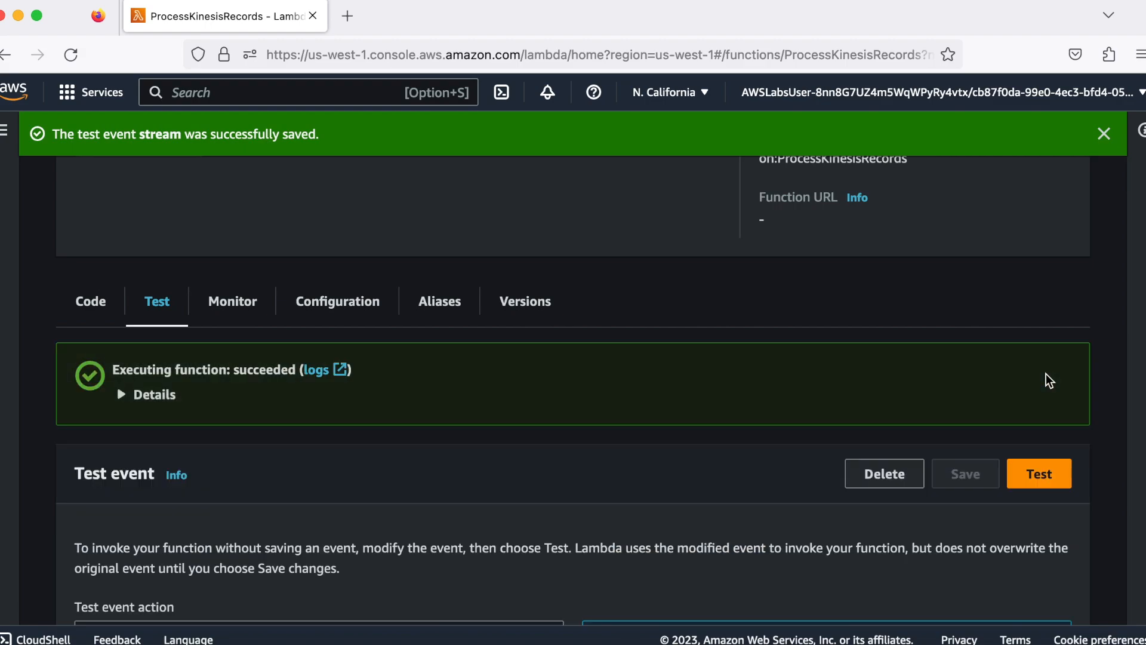
left_click(120, 397)
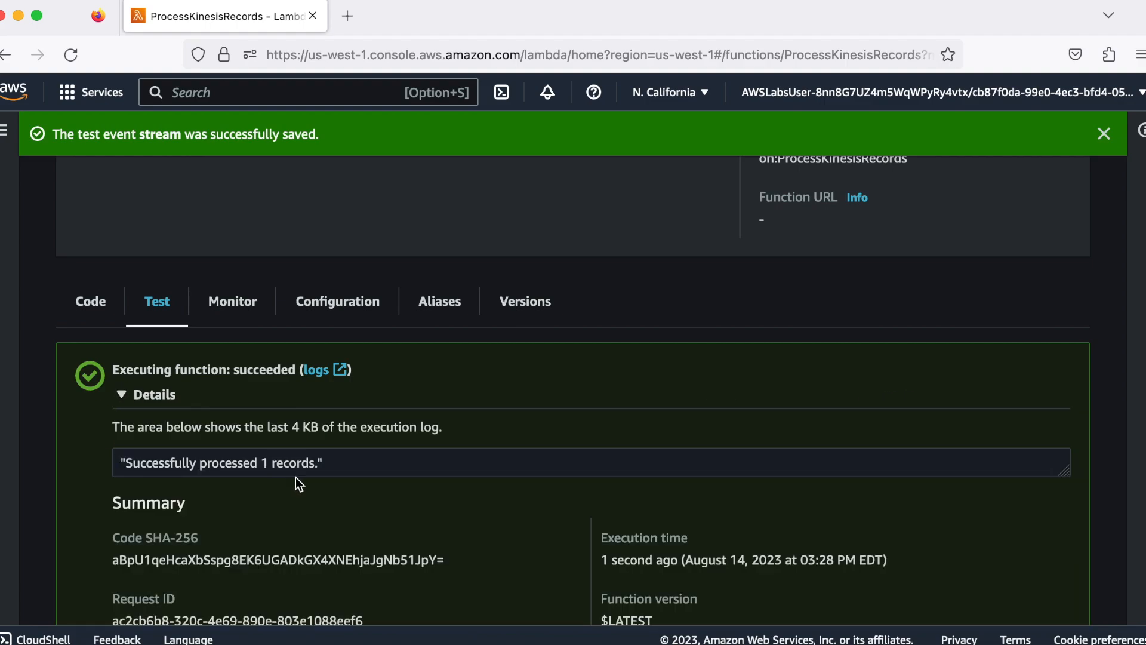
scroll(295, 477, "down", 3)
scroll(295, 478, "down", 4)
scroll(296, 478, "down", 1)
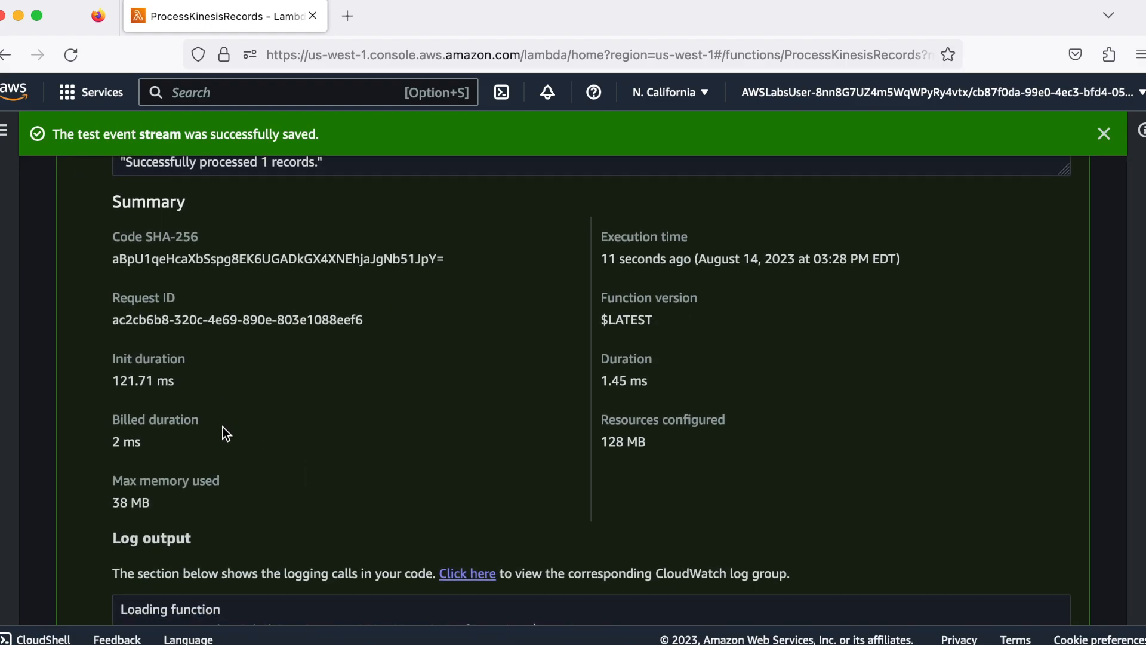
scroll(248, 471, "down", 4)
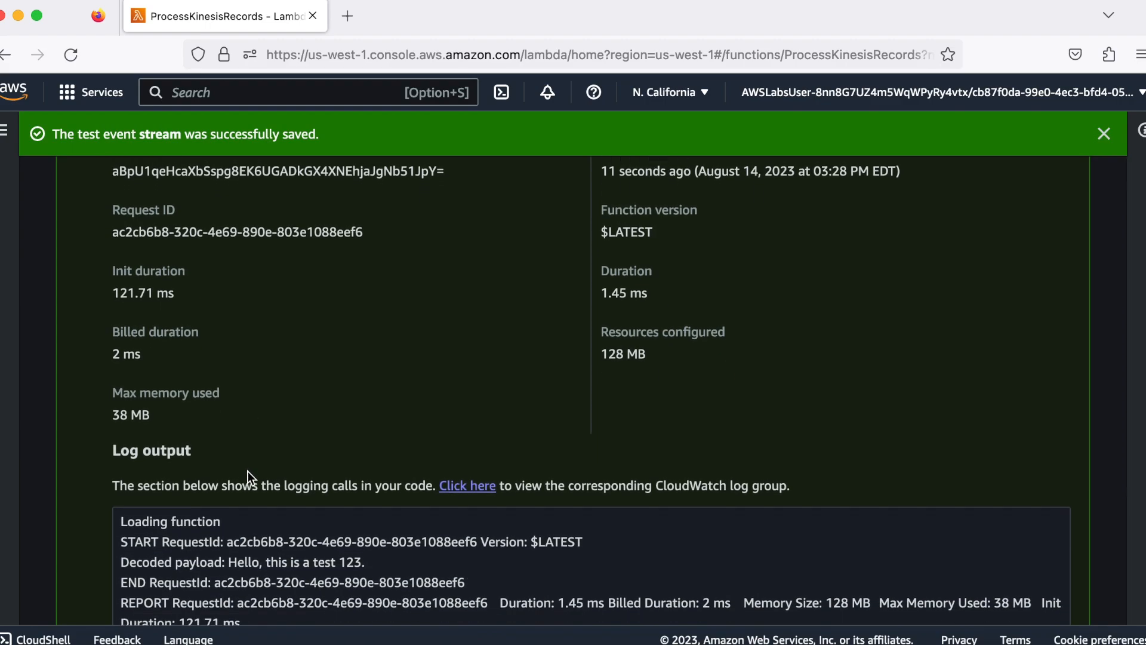
scroll(248, 471, "down", 4)
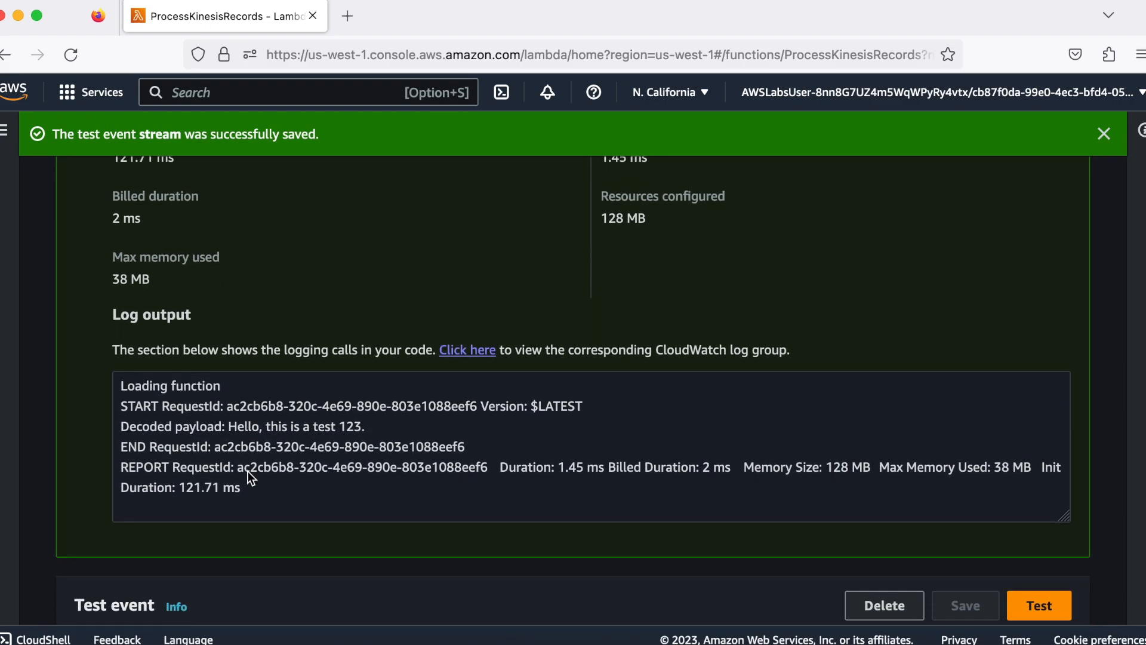
scroll(248, 471, "down", 3)
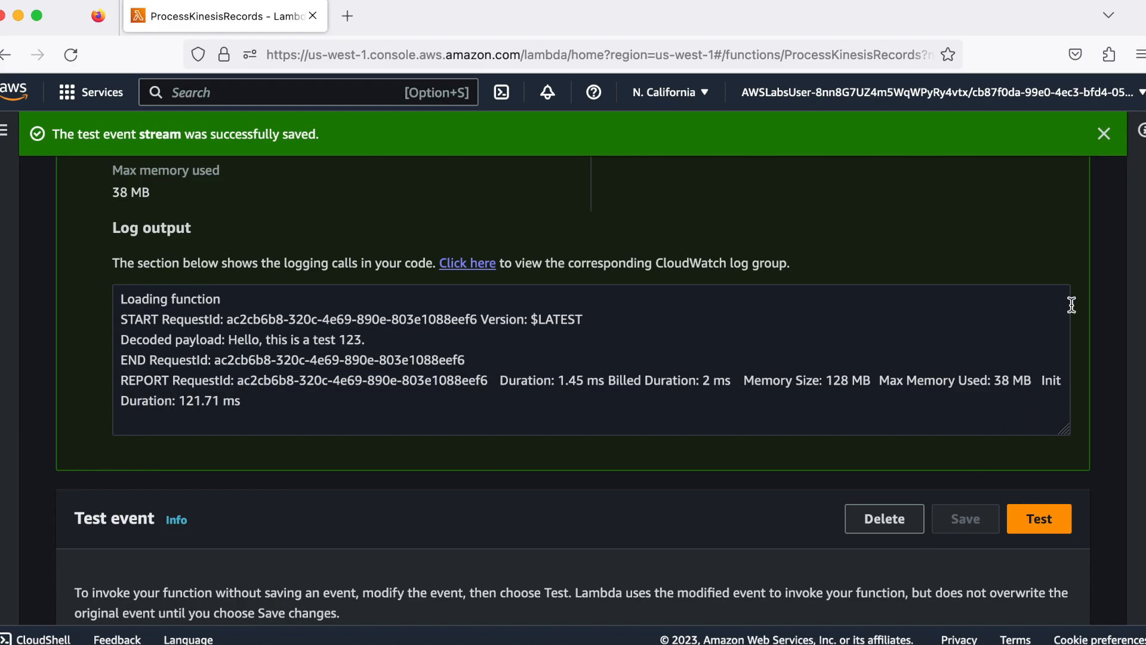
Dismiss the saved-event notification and run the stream test event three more times
left_click(1104, 134)
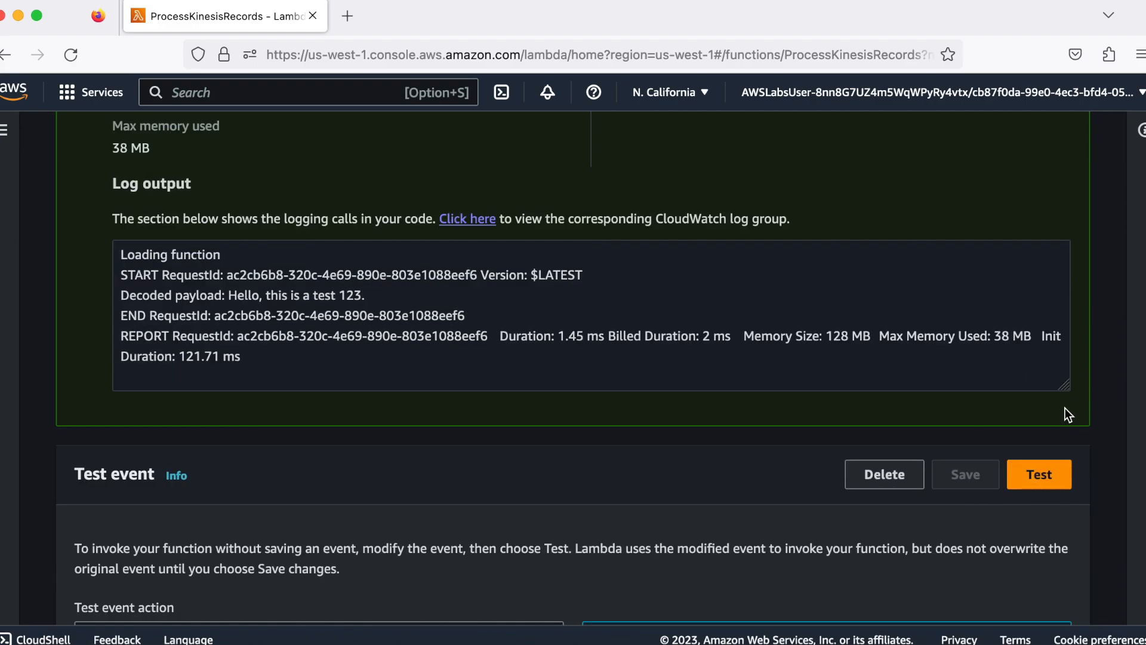
left_click(1040, 477)
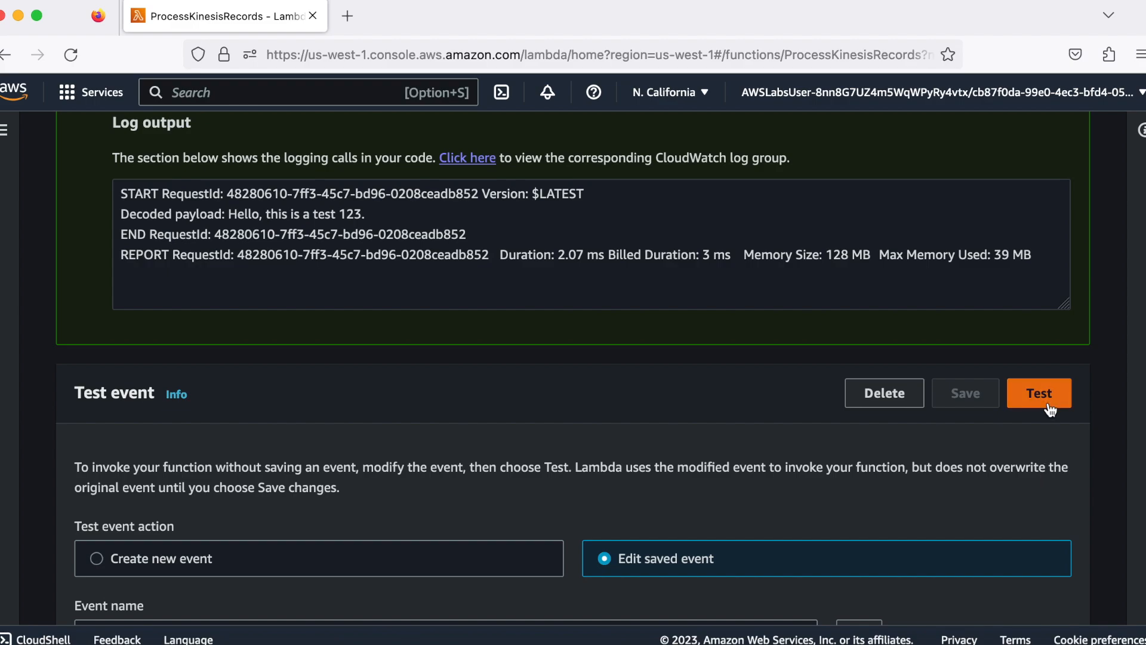
left_click(1049, 399)
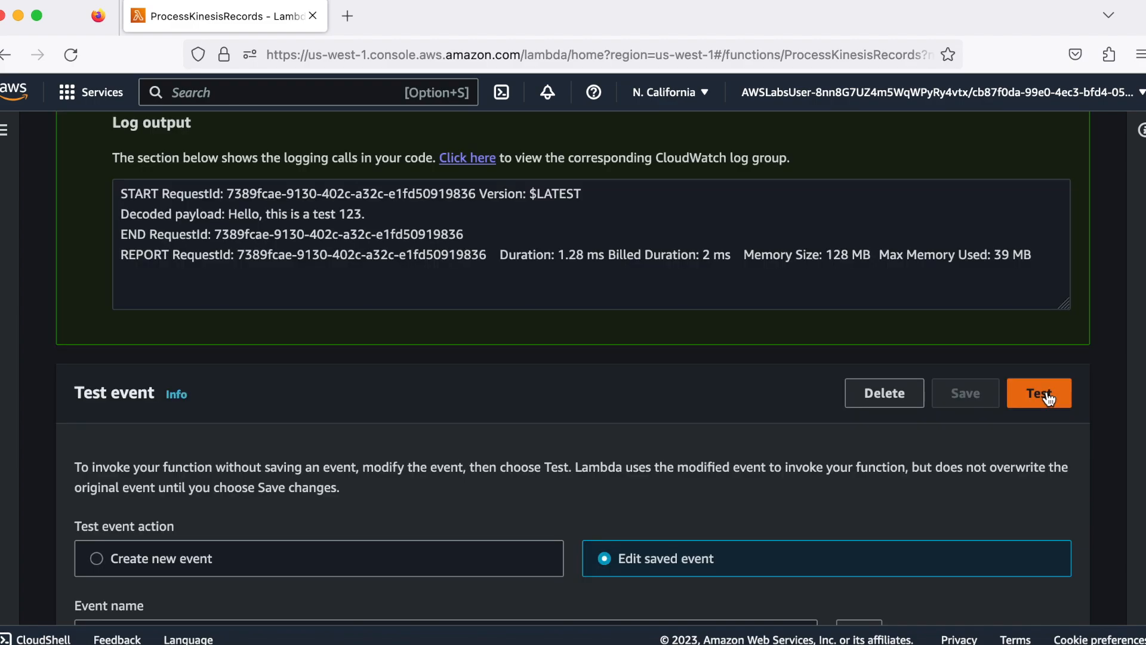
left_click(1049, 399)
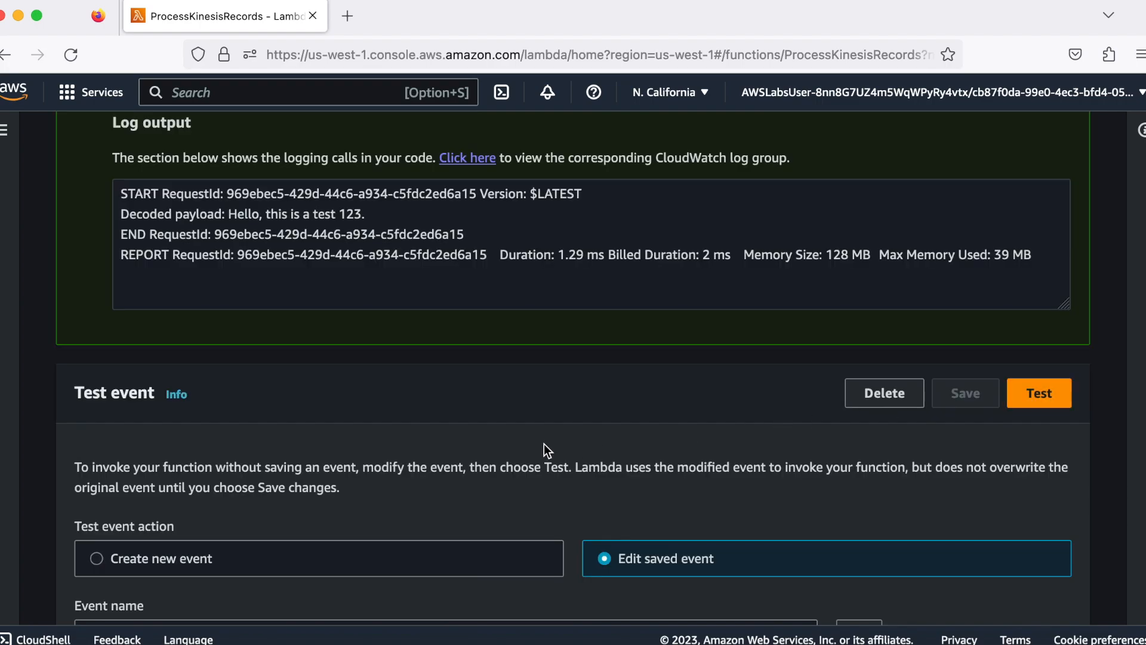
Examine the function's CloudWatch metrics, including invocations, duration, error rate, throttles, concurrent executions, async events and iterator age
scroll(545, 448, "up", 3)
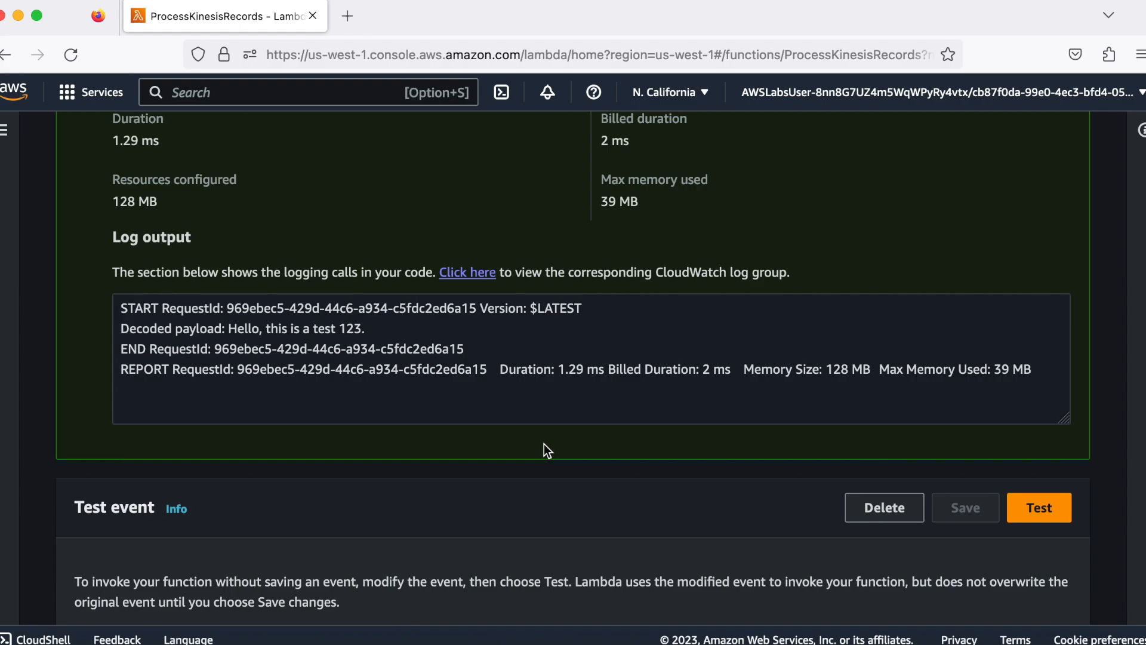
scroll(544, 445, "up", 5)
scroll(544, 444, "up", 5)
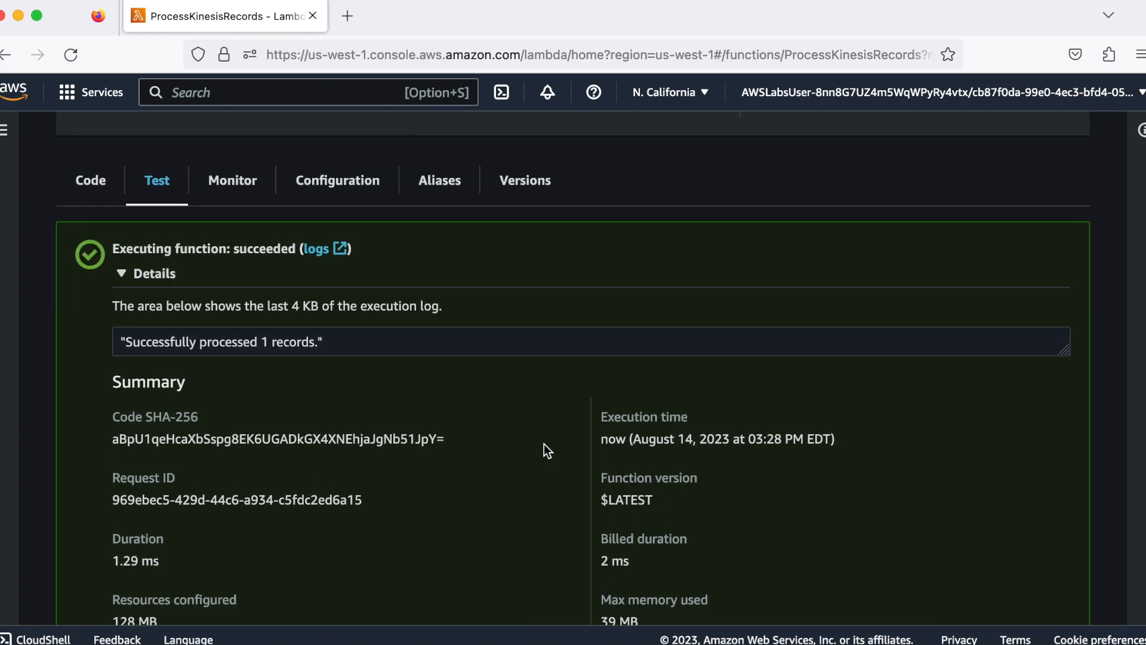
scroll(543, 443, "up", 3)
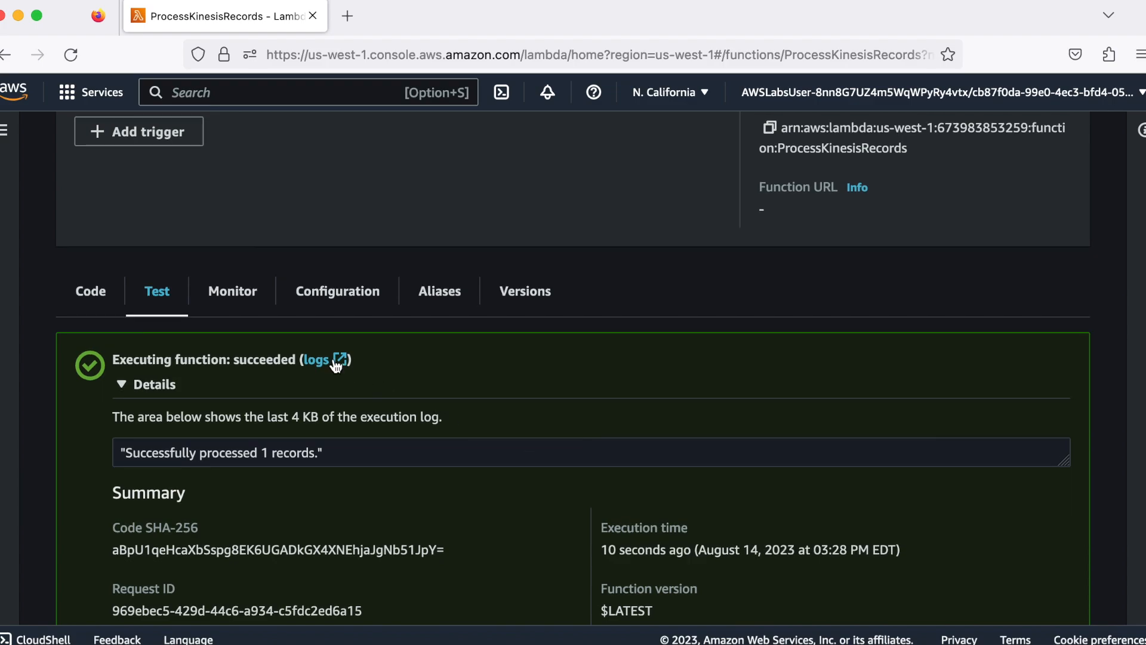
left_click(244, 305)
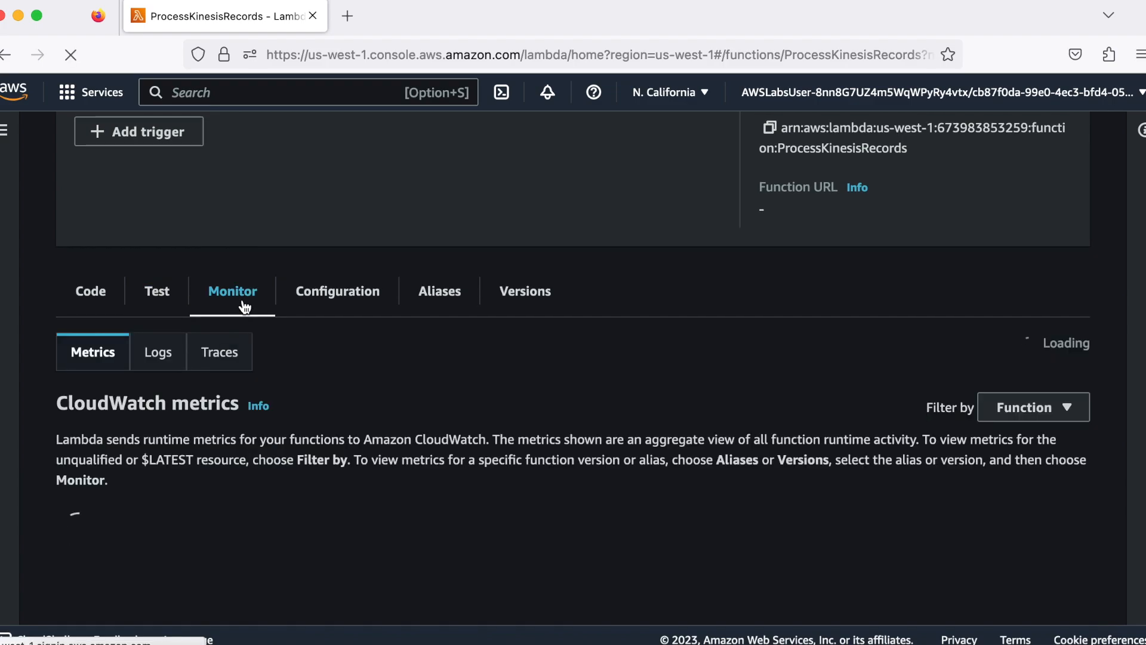
scroll(127, 401, "down", 2)
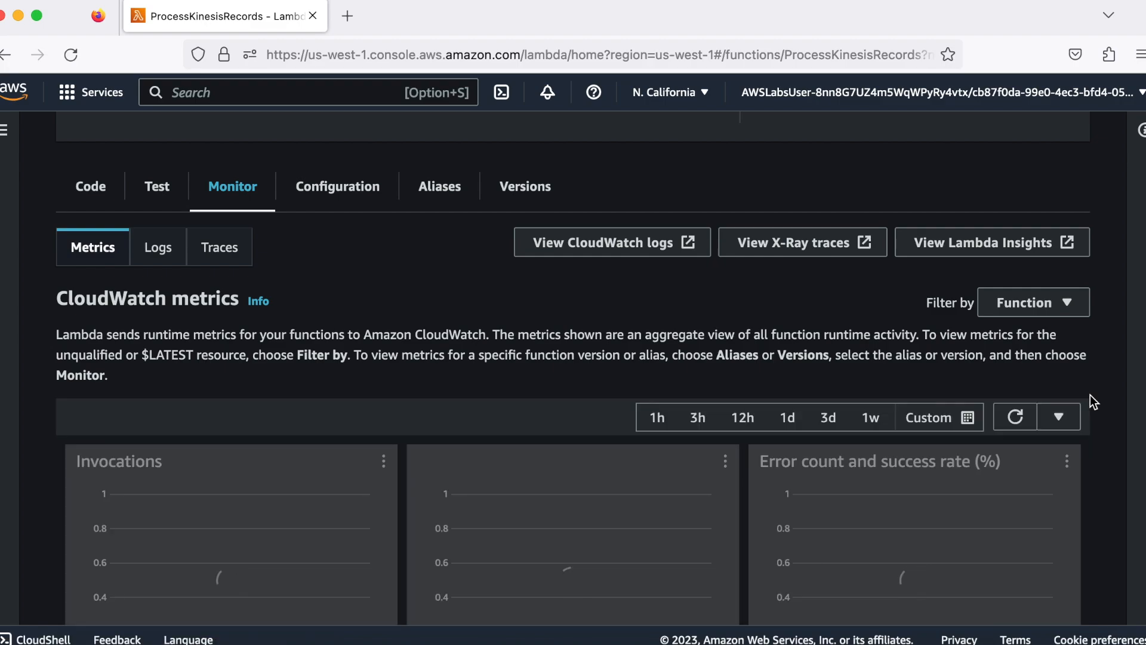
scroll(1089, 395, "down", 2)
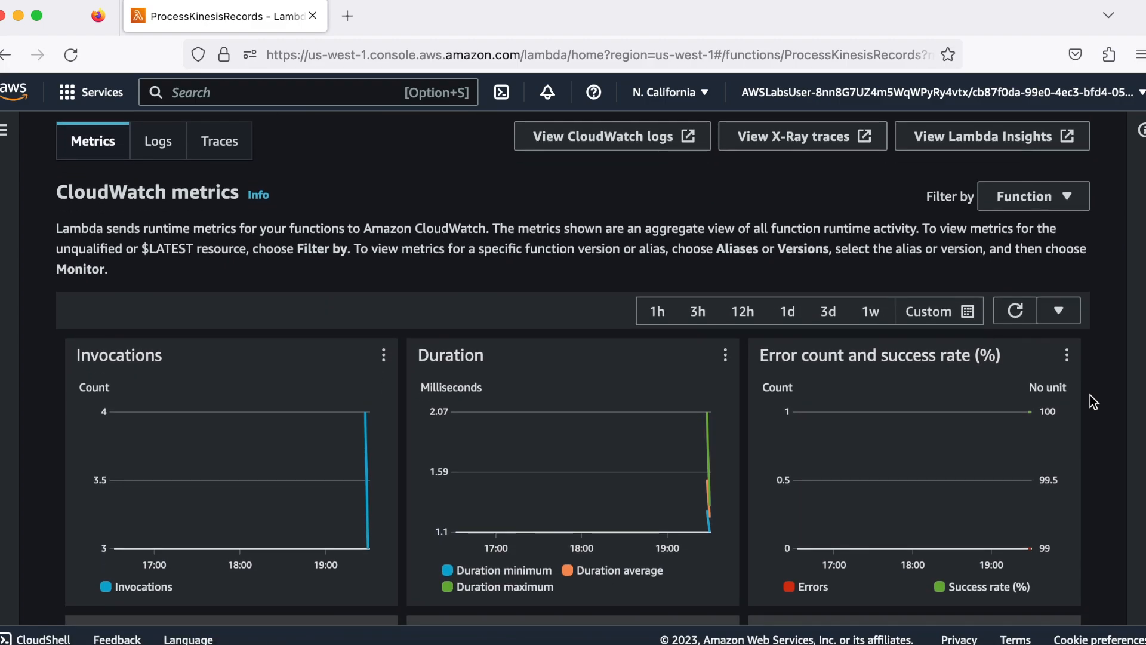
scroll(1090, 395, "down", 2)
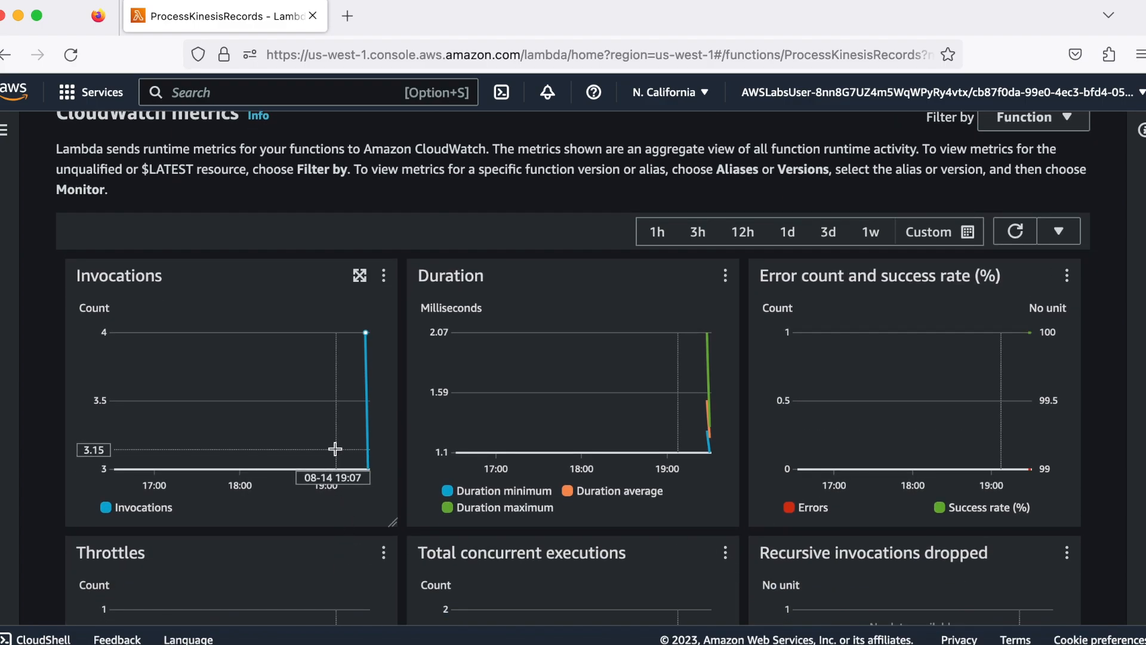
mouse_move(335, 449)
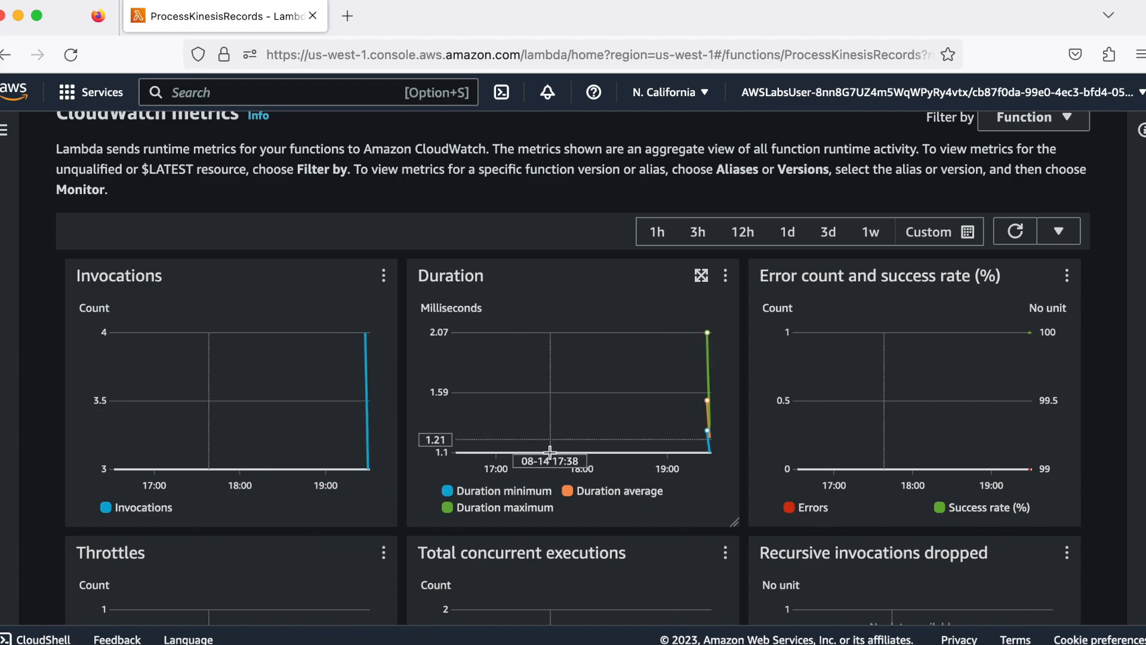
mouse_move(653, 491)
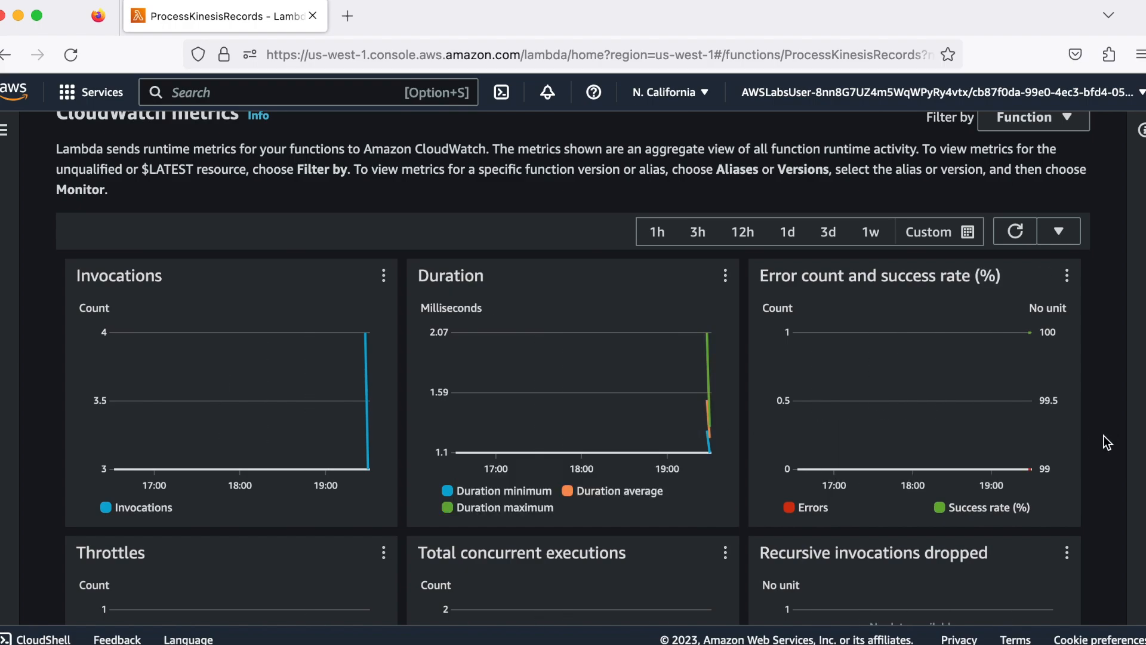
scroll(1104, 435, "down", 1)
scroll(1103, 436, "down", 3)
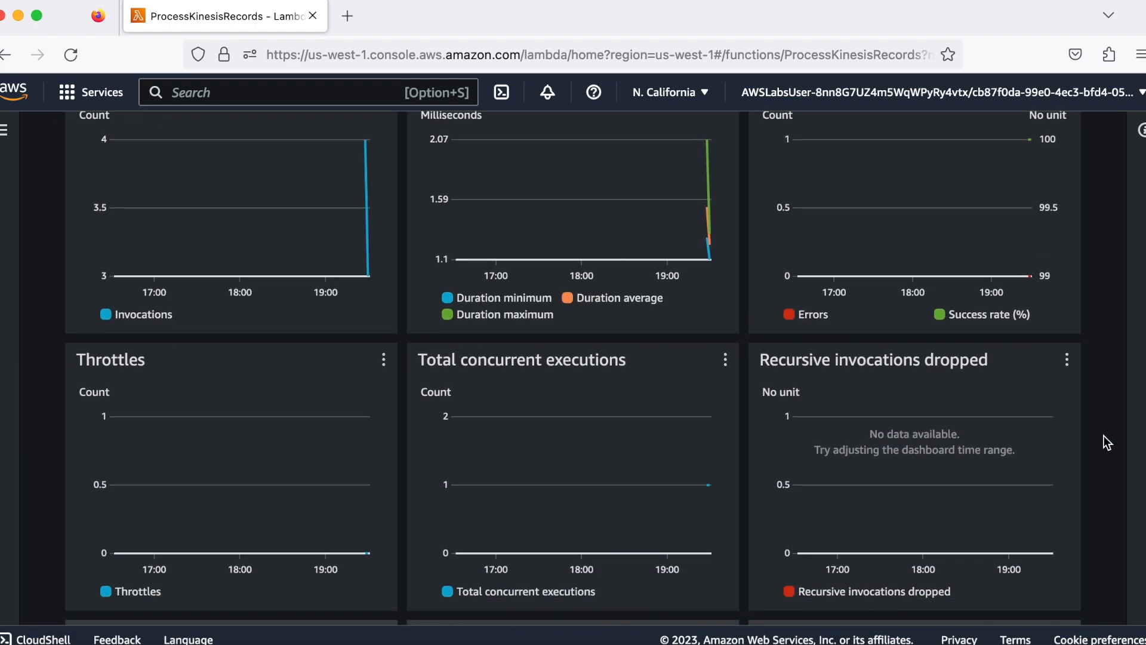
scroll(1103, 436, "down", 3)
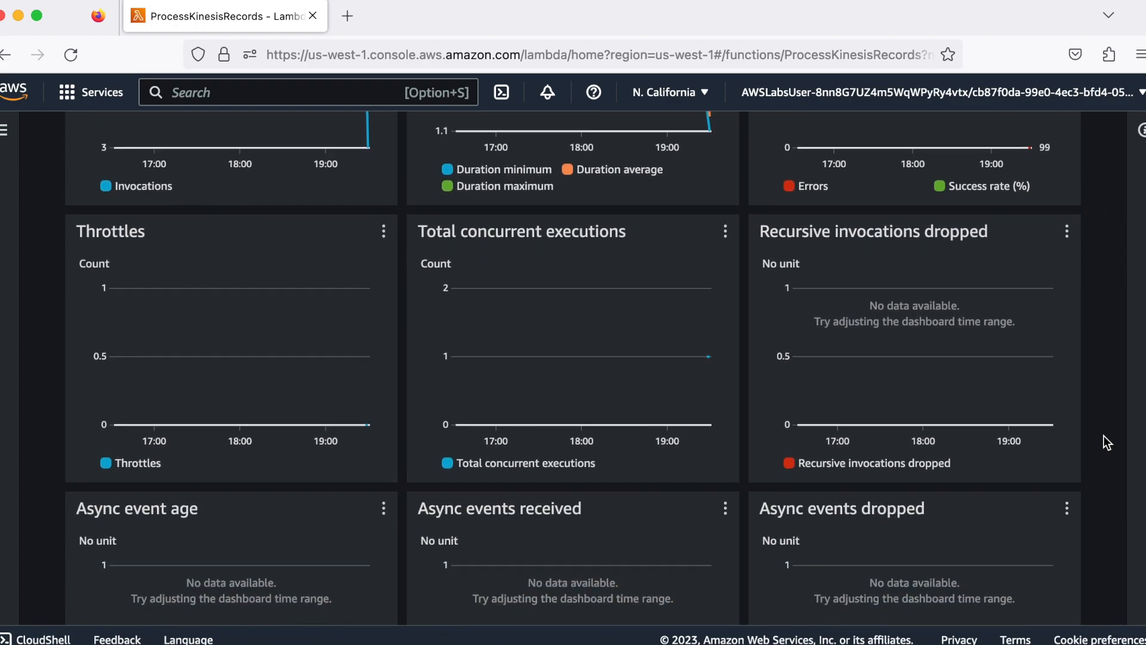
scroll(1103, 435, "down", 3)
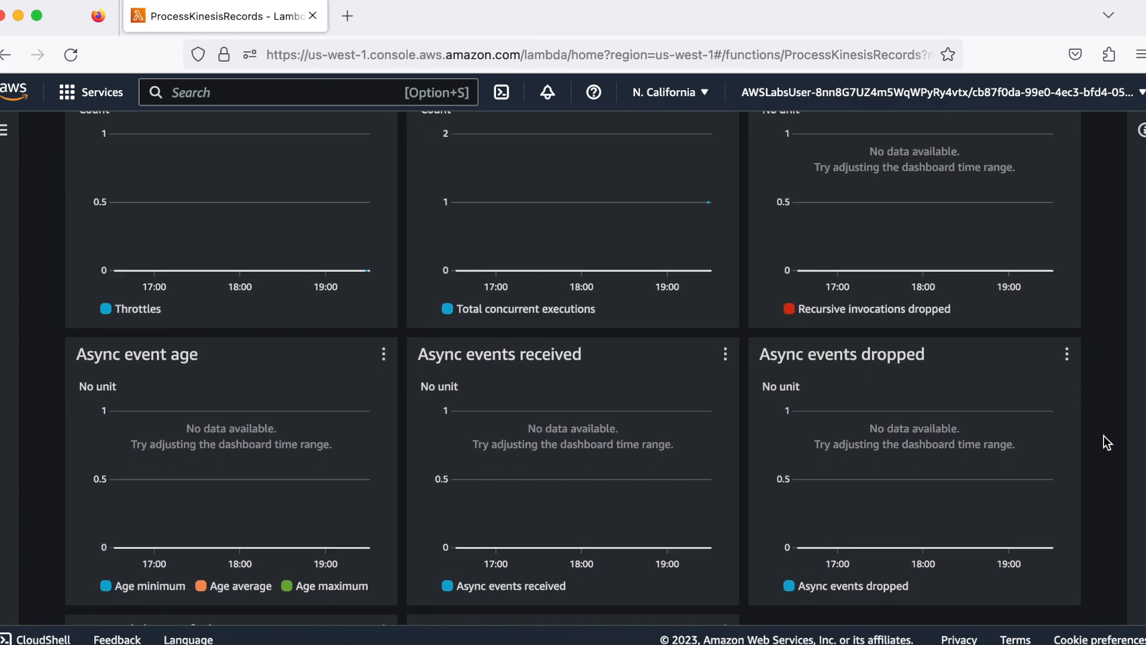
scroll(1103, 435, "down", 4)
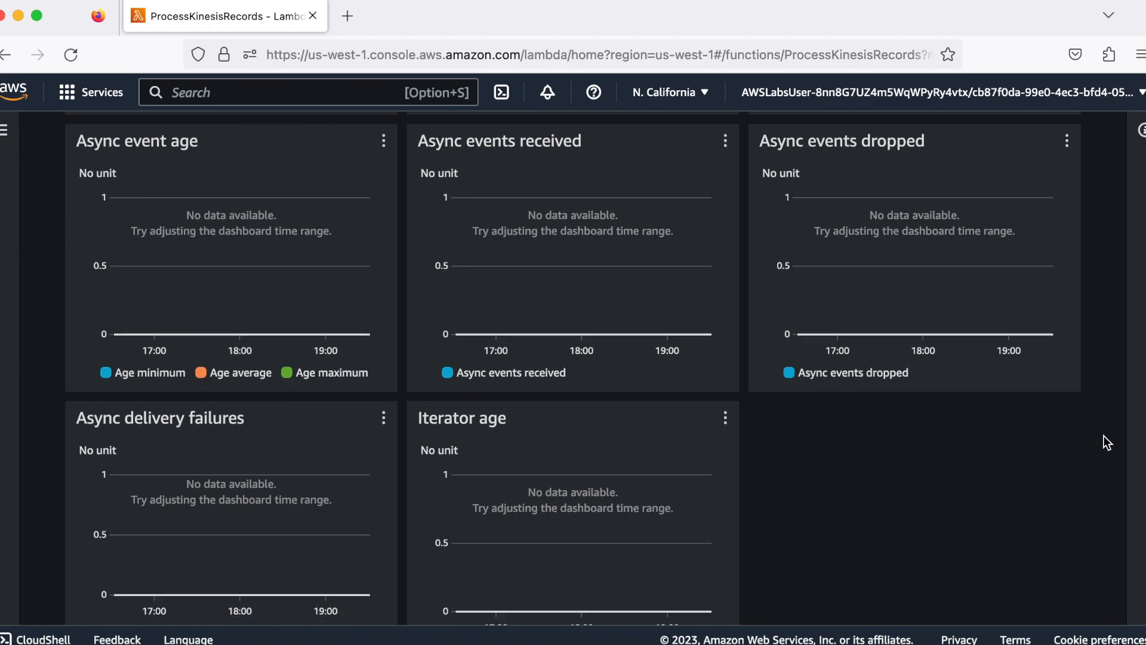
scroll(1103, 435, "down", 1)
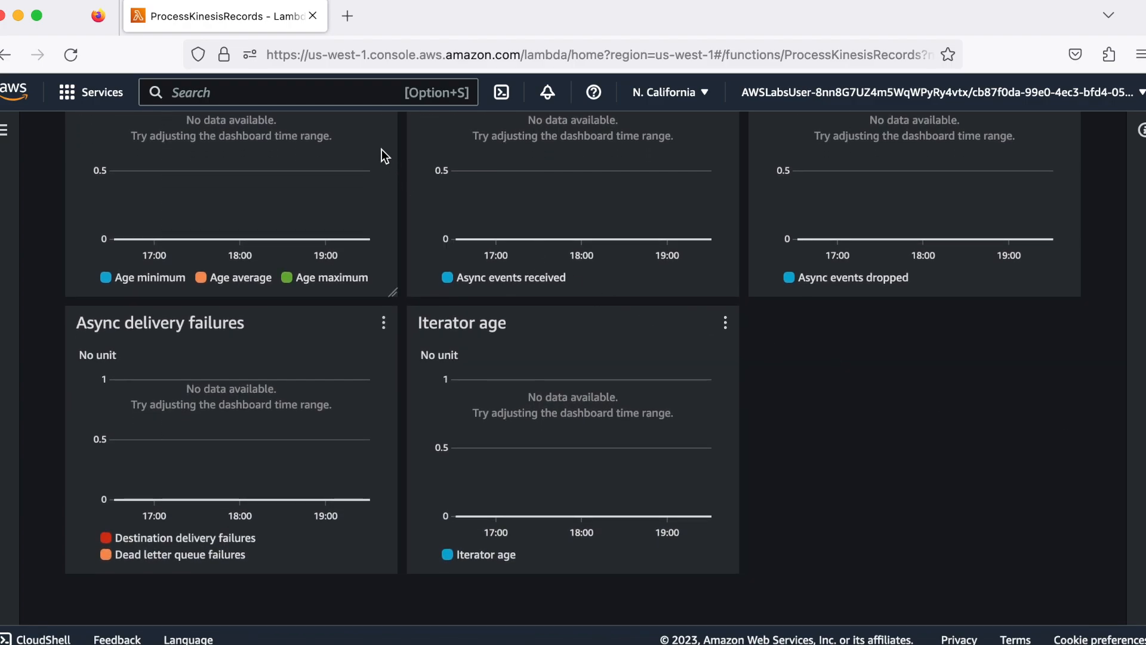
Search for the DynamoDB service, open it and start creating a new table
left_click(360, 97)
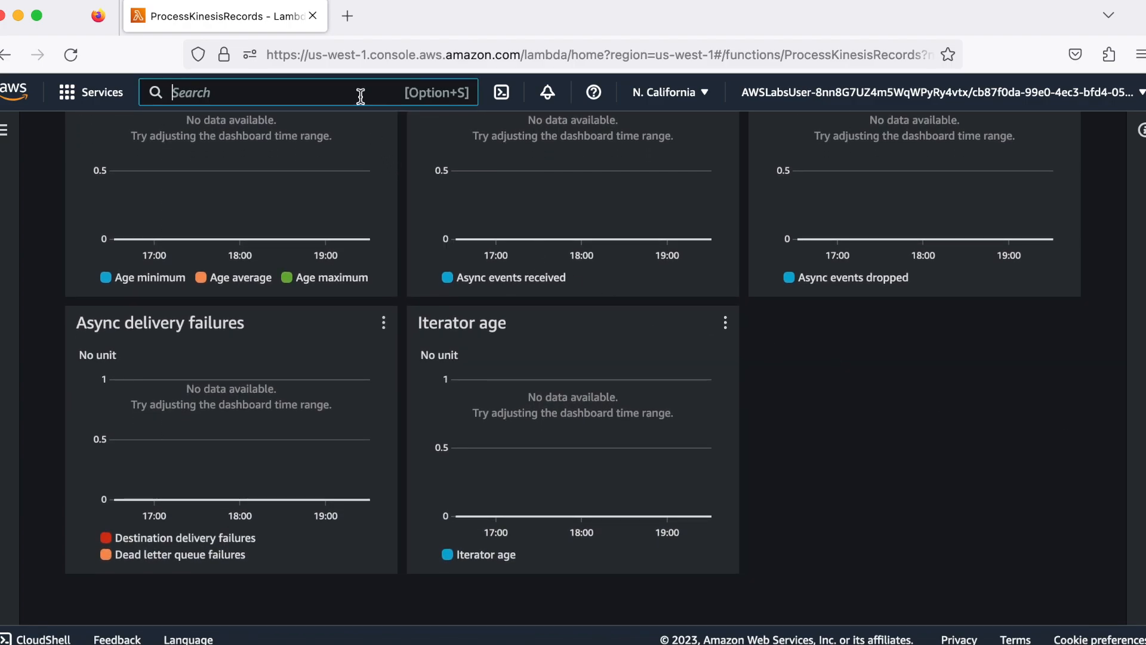
type("dyn")
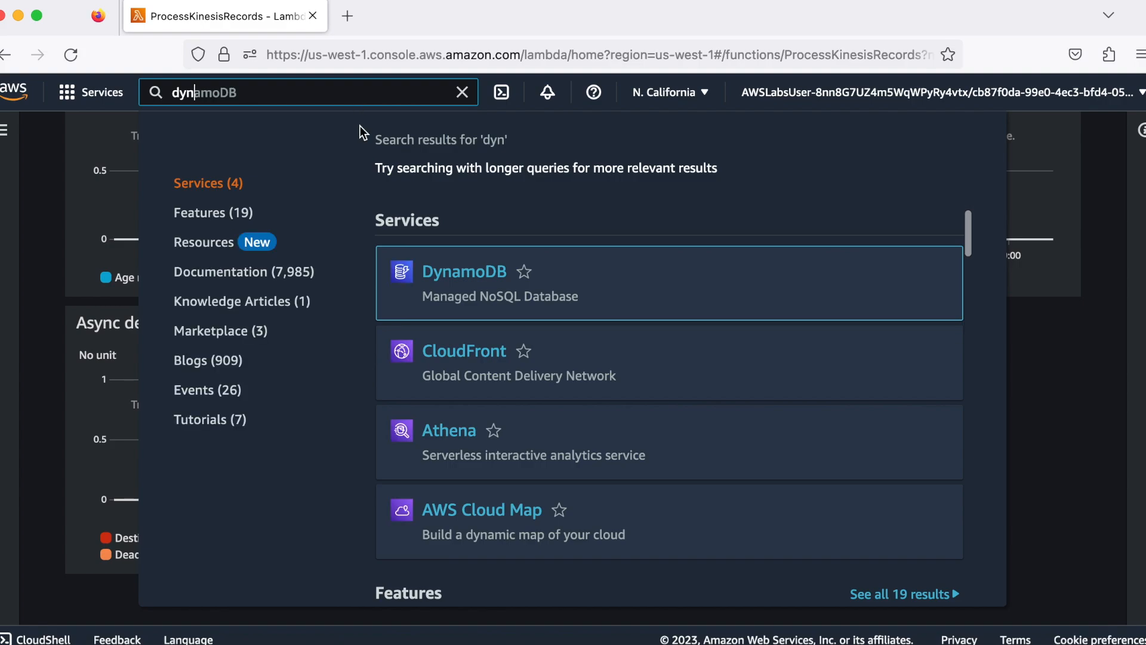
left_click(443, 272)
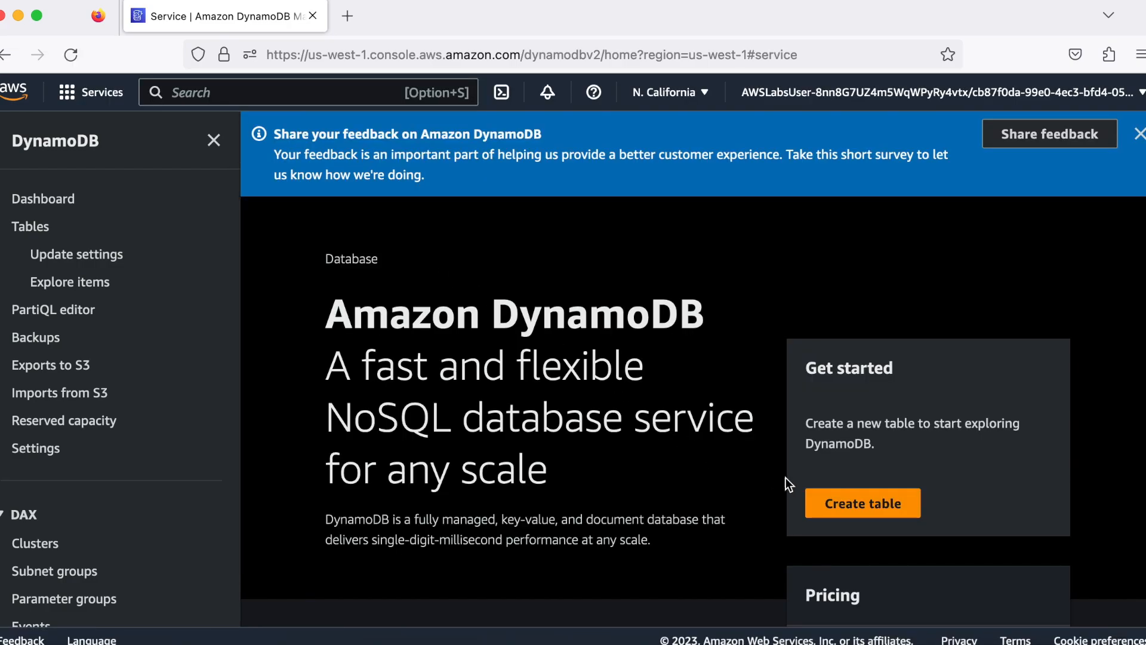
left_click(834, 501)
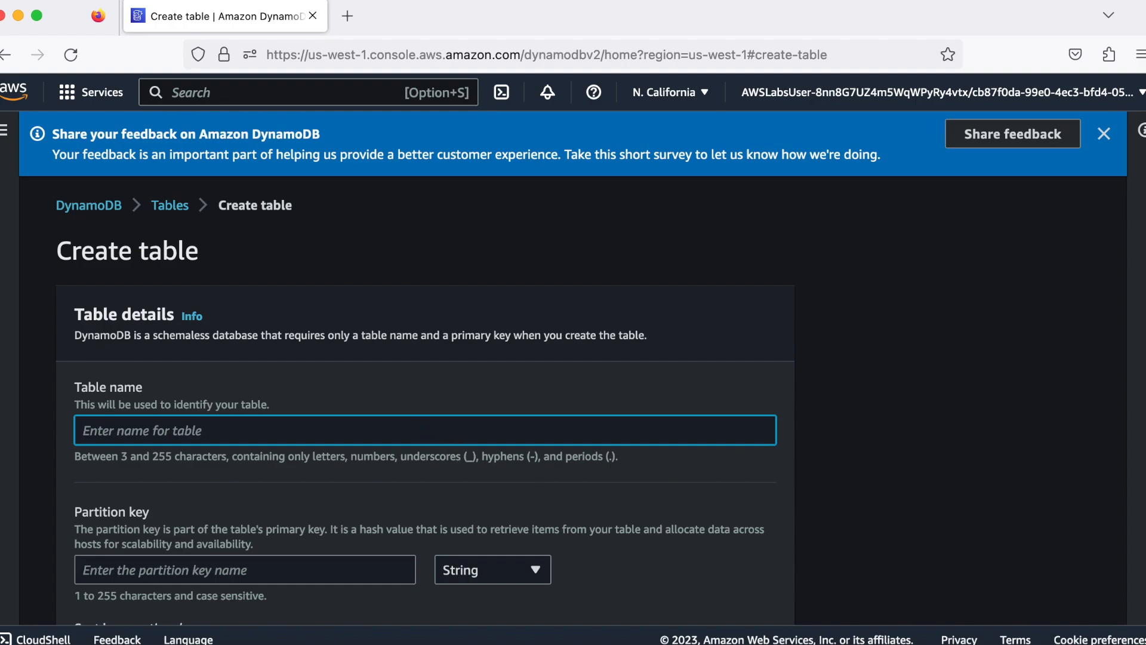
Name the new DynamoDB table GameScoreRecords
type("GameS")
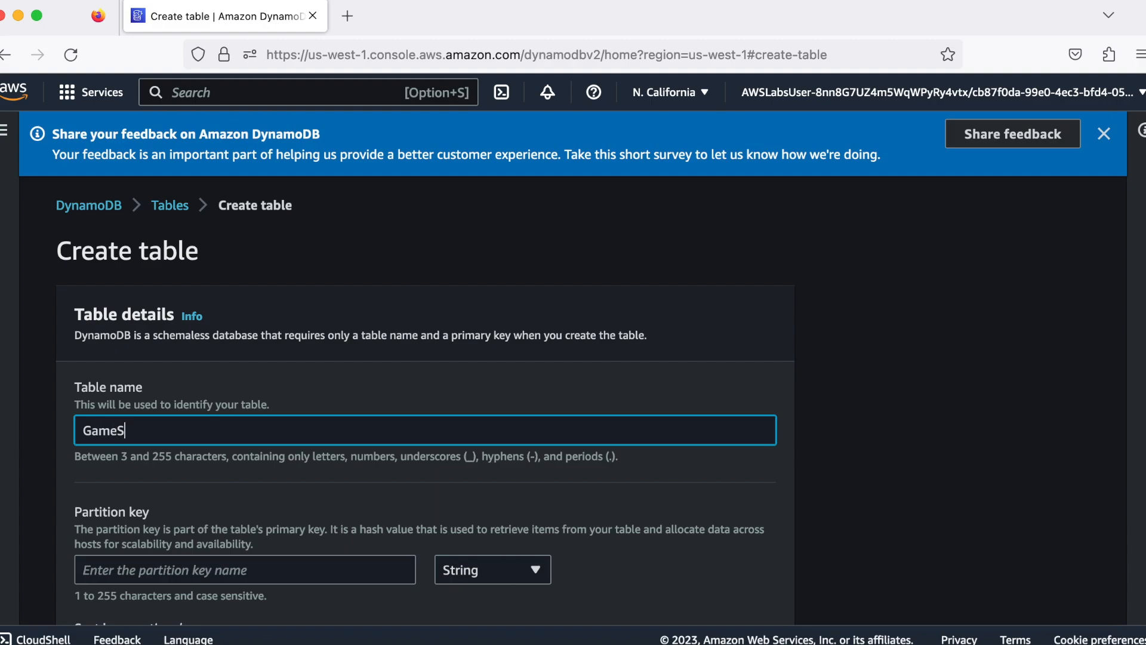
type("coreRecords")
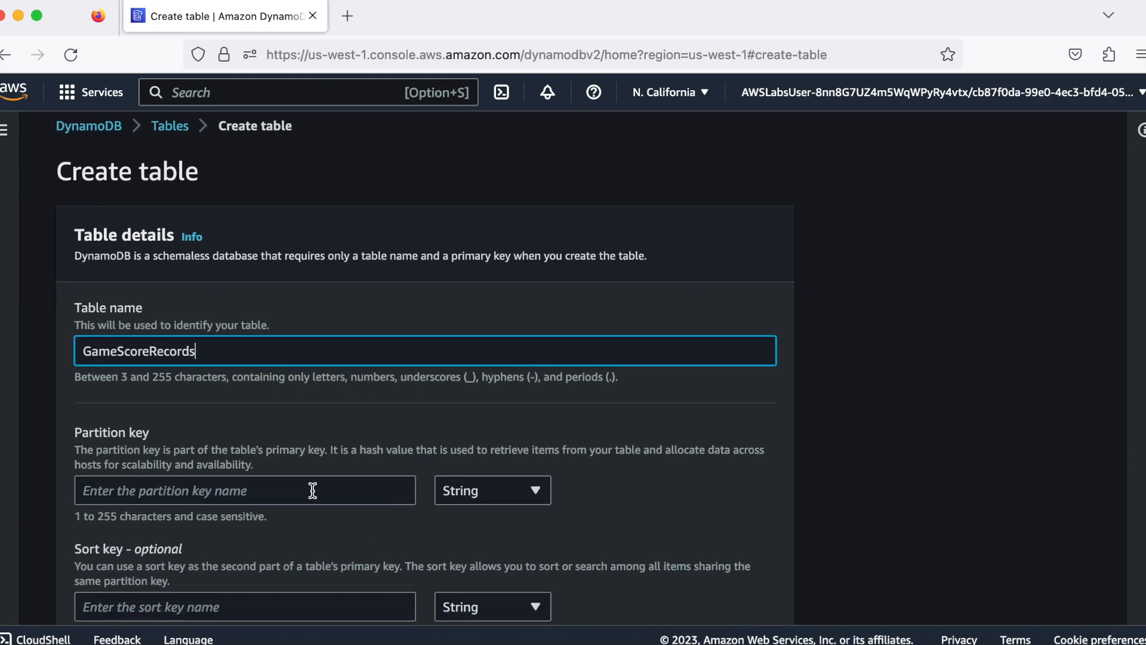
Set the table's partition key to RecordID with the Number data type
left_click(310, 487)
type("REcor")
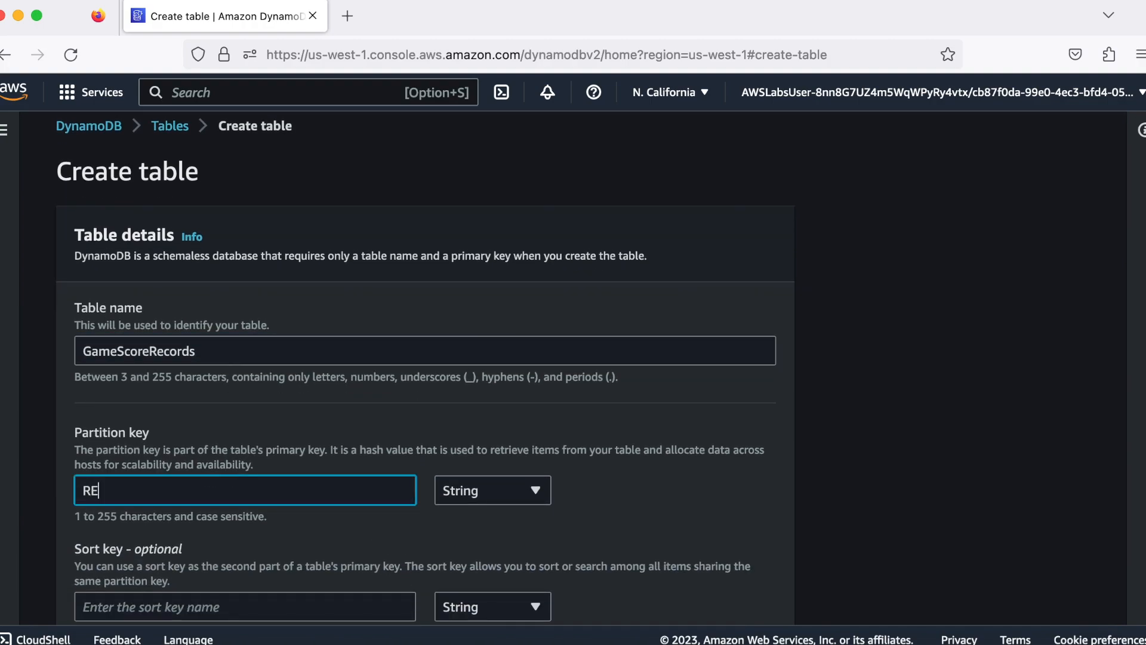
key("BackSpace")
key("BackSpace")
key("BackSpace")
type("ecordID")
left_click(494, 500)
left_click(486, 540)
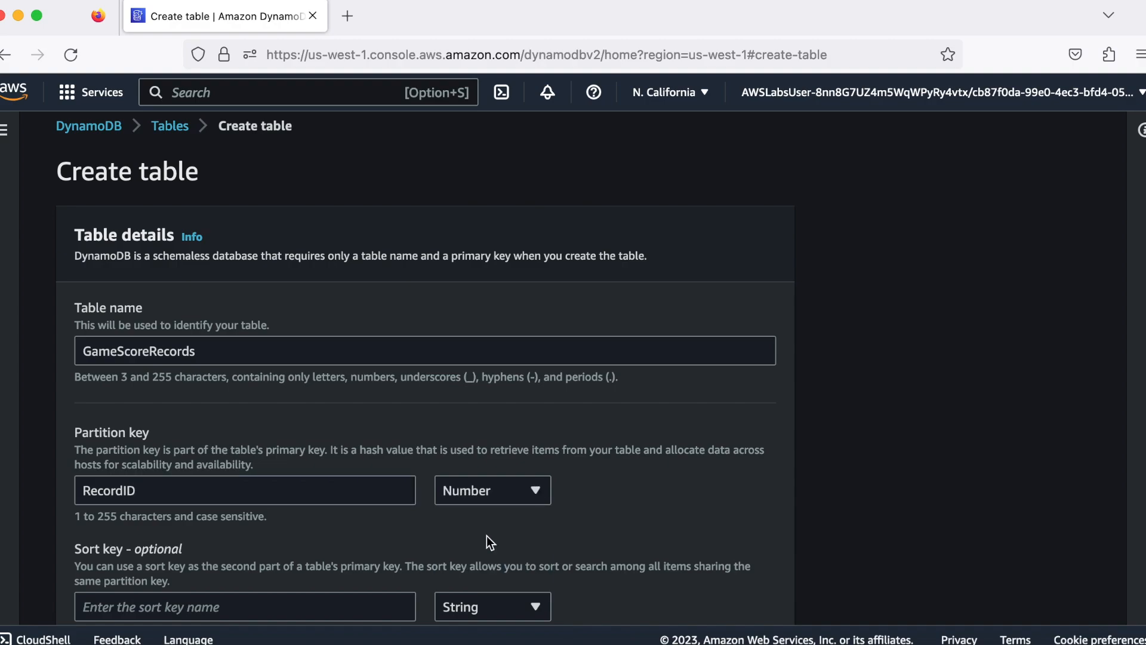
Review the default table settings and create the GameScoreRecords table with them, without a sort key or tags
scroll(600, 534, "down", 5)
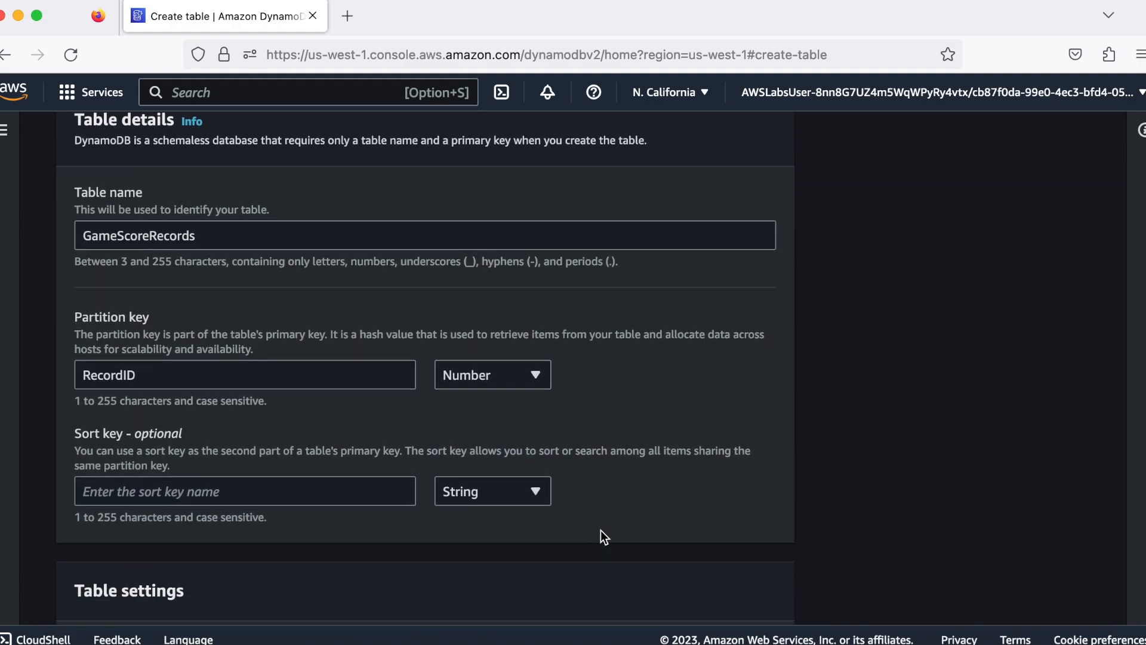
scroll(600, 530, "down", 5)
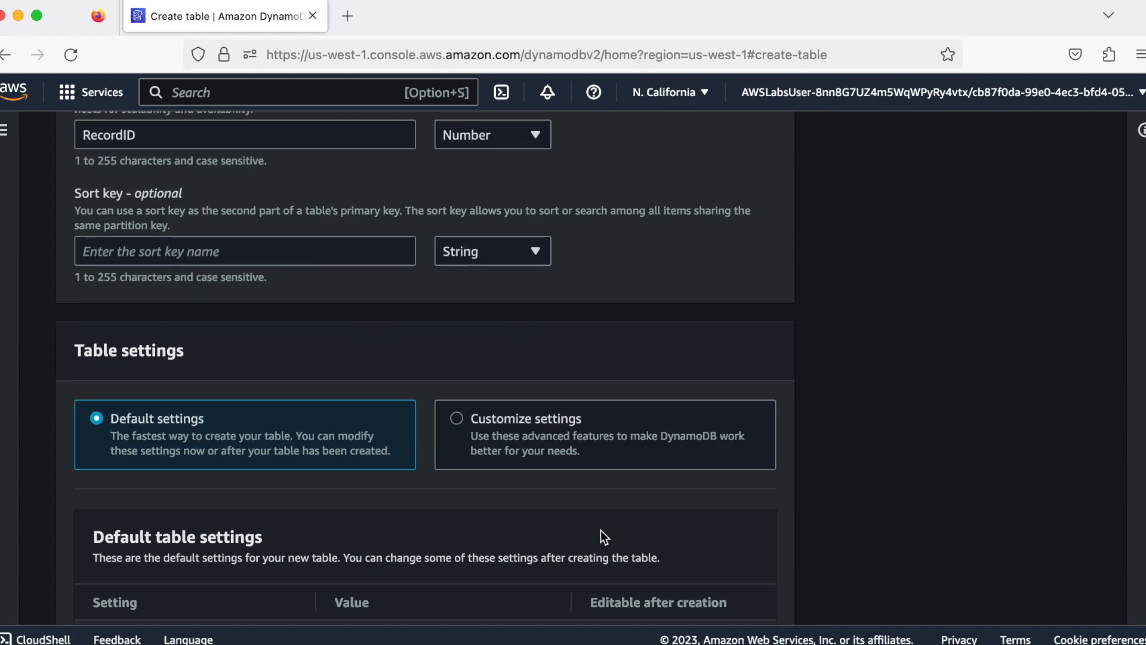
scroll(601, 530, "down", 5)
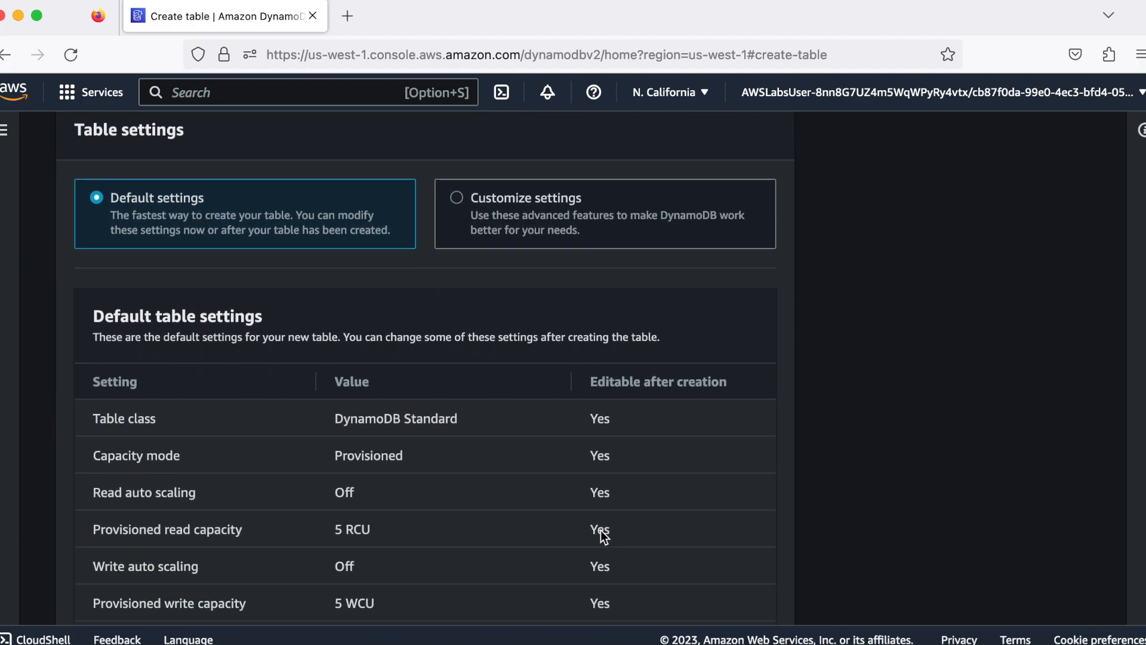
scroll(600, 530, "down", 5)
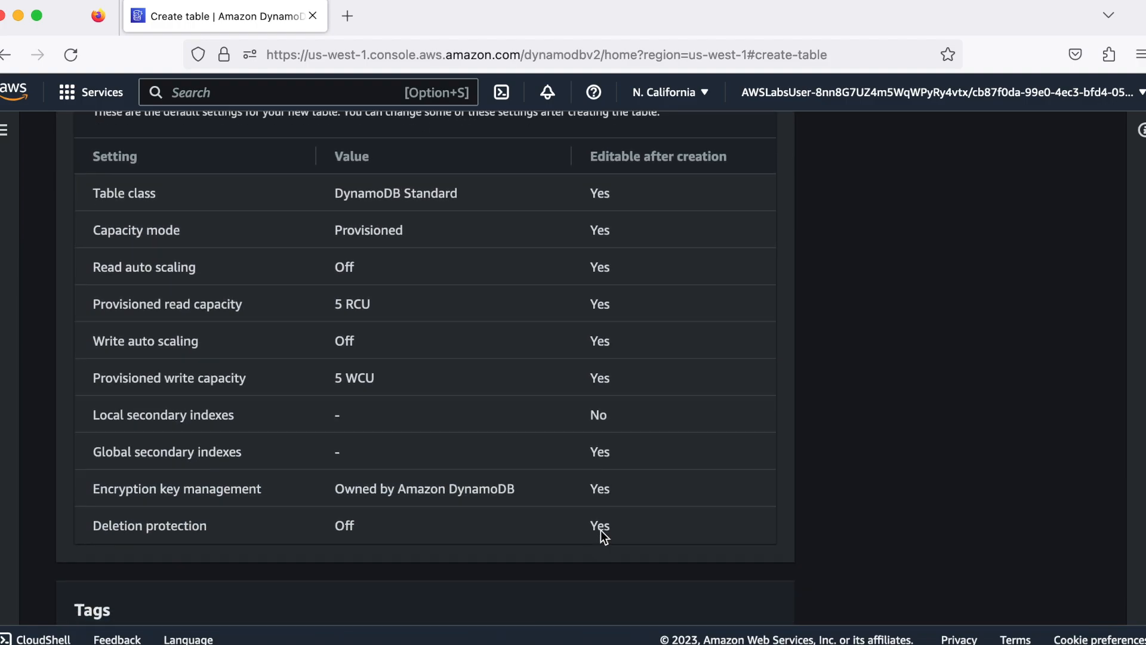
scroll(600, 530, "down", 4)
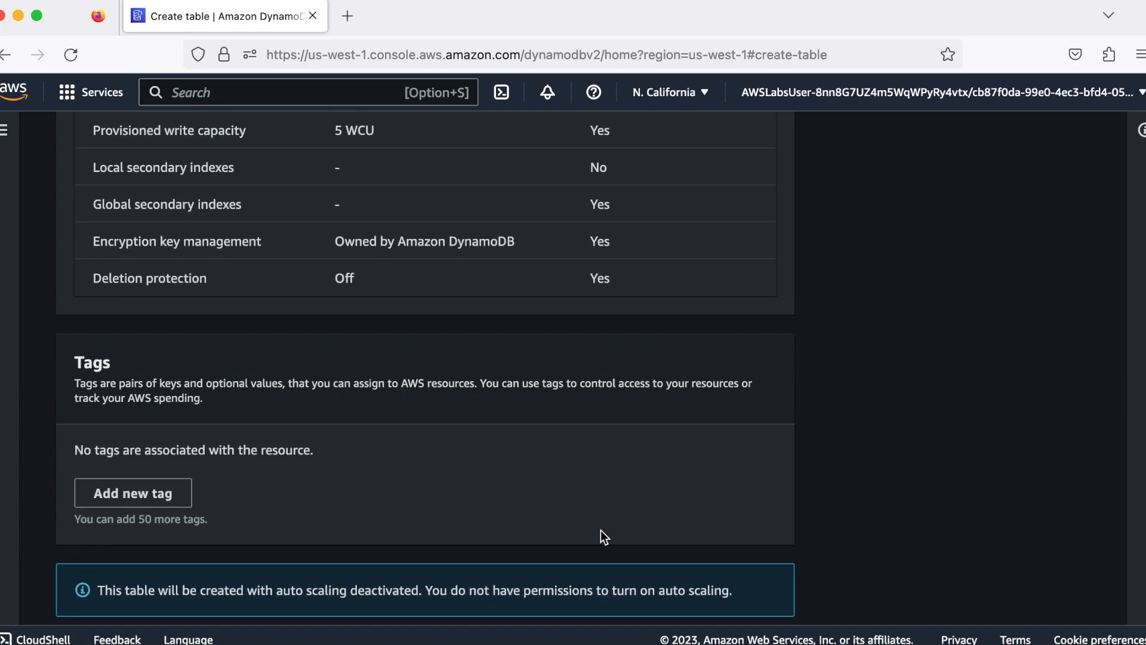
left_click(711, 596)
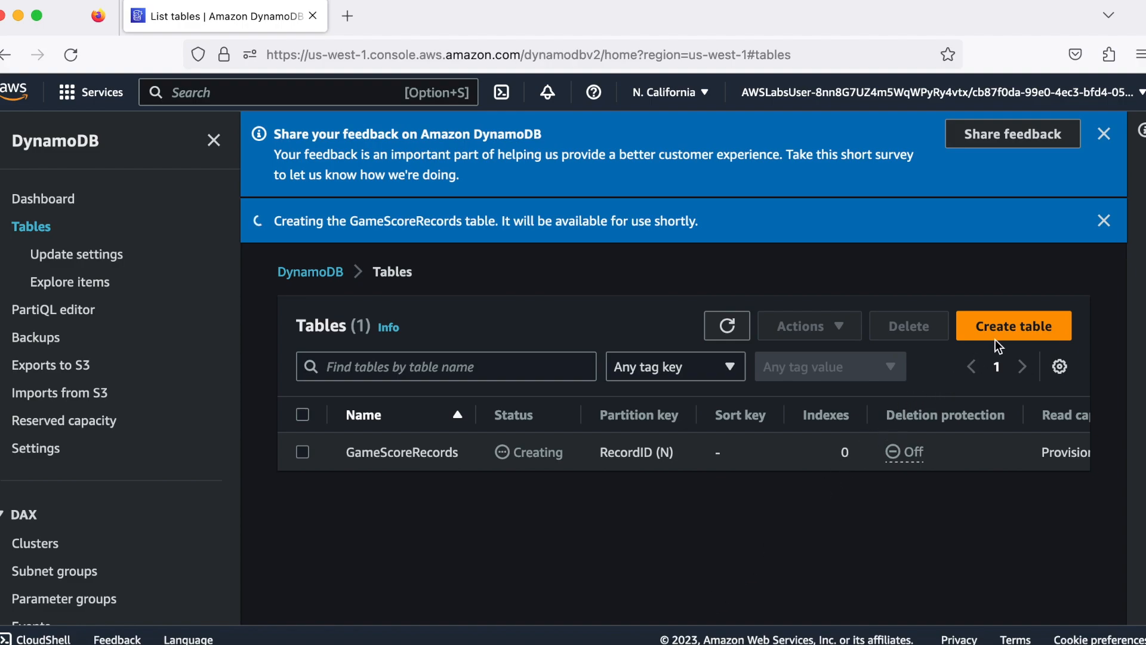
Start creating a second table and name it GameScoresByUser
left_click(1022, 325)
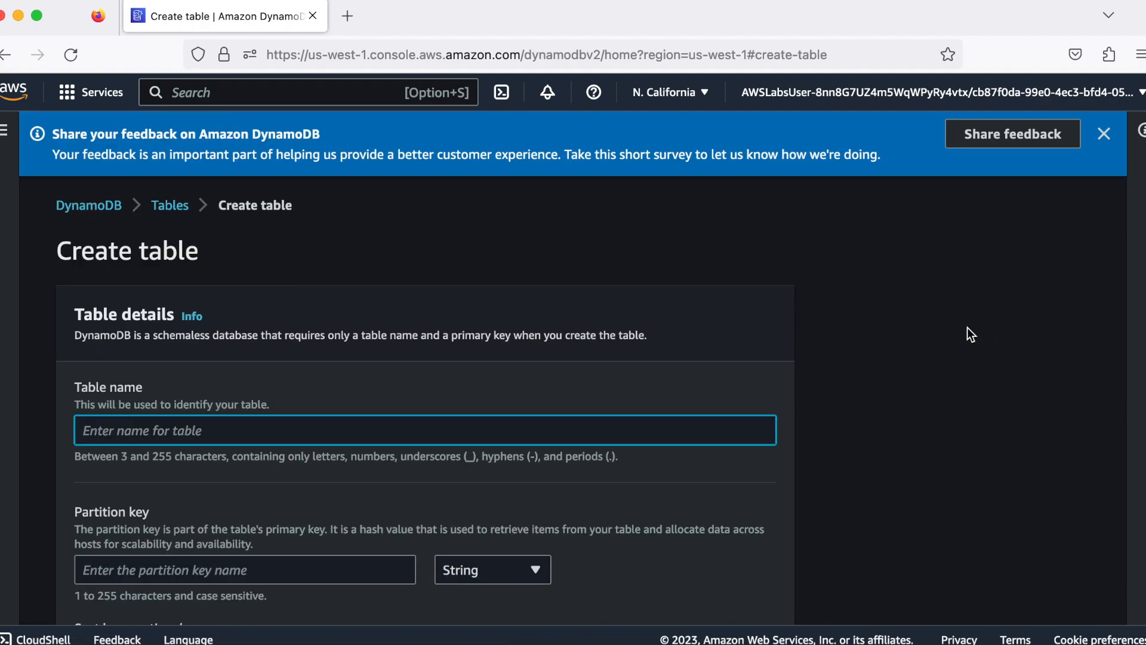
type("Gam")
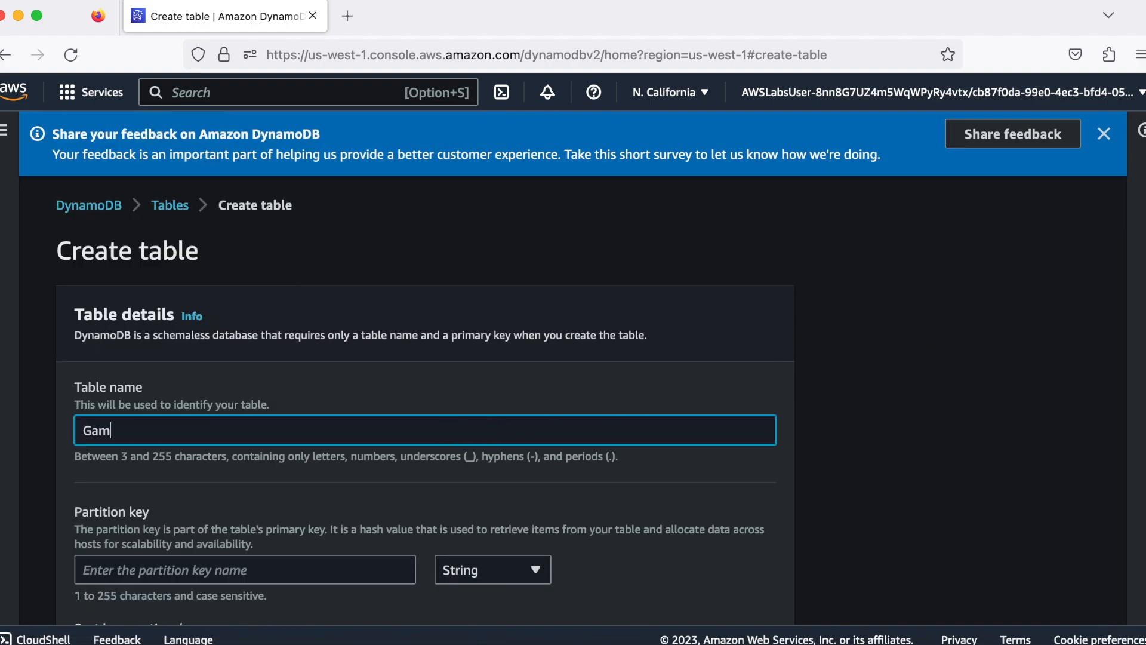
type("eScoresByUser")
Set the second table's partition key to Username of type String and dismiss the auto scaling notification
left_click(323, 506)
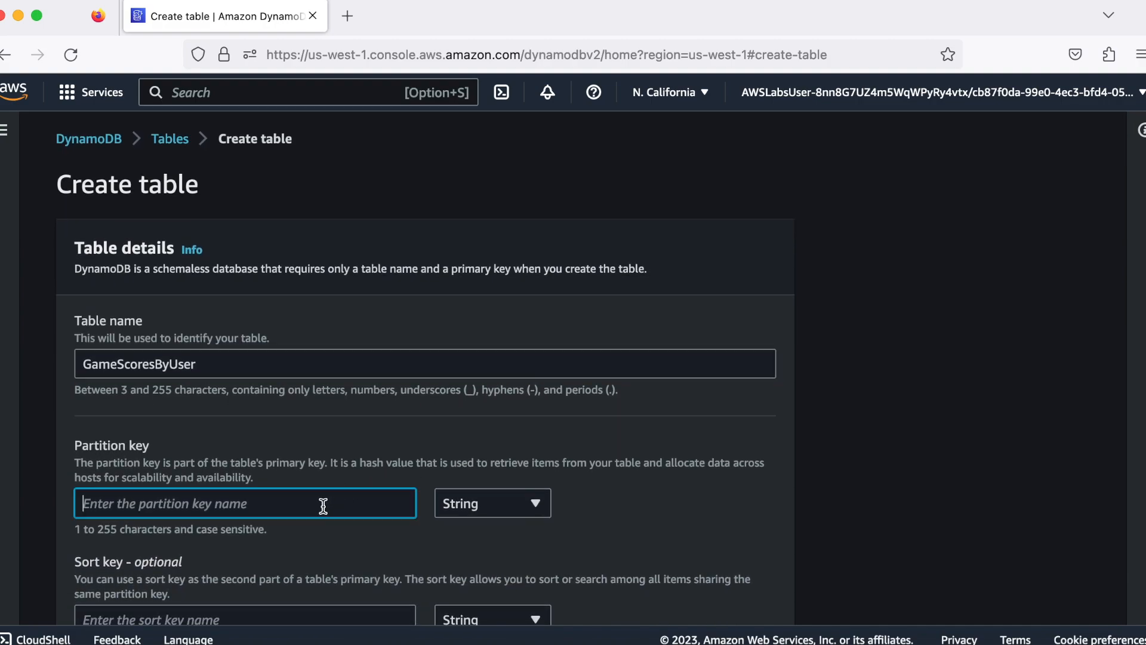
type("User")
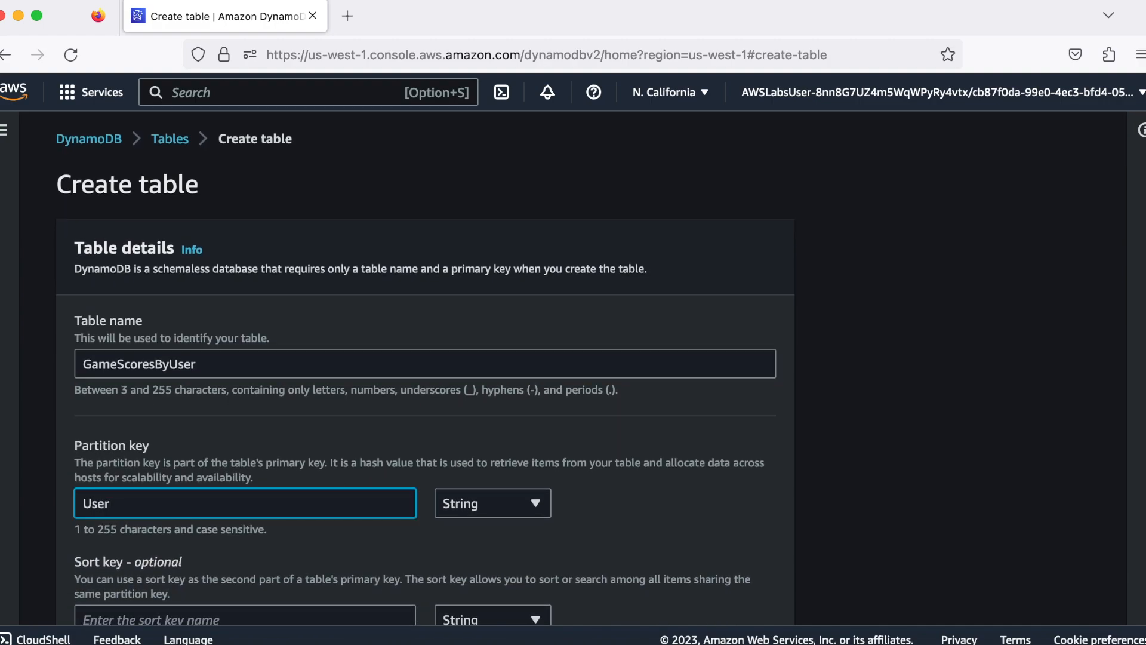
type("name")
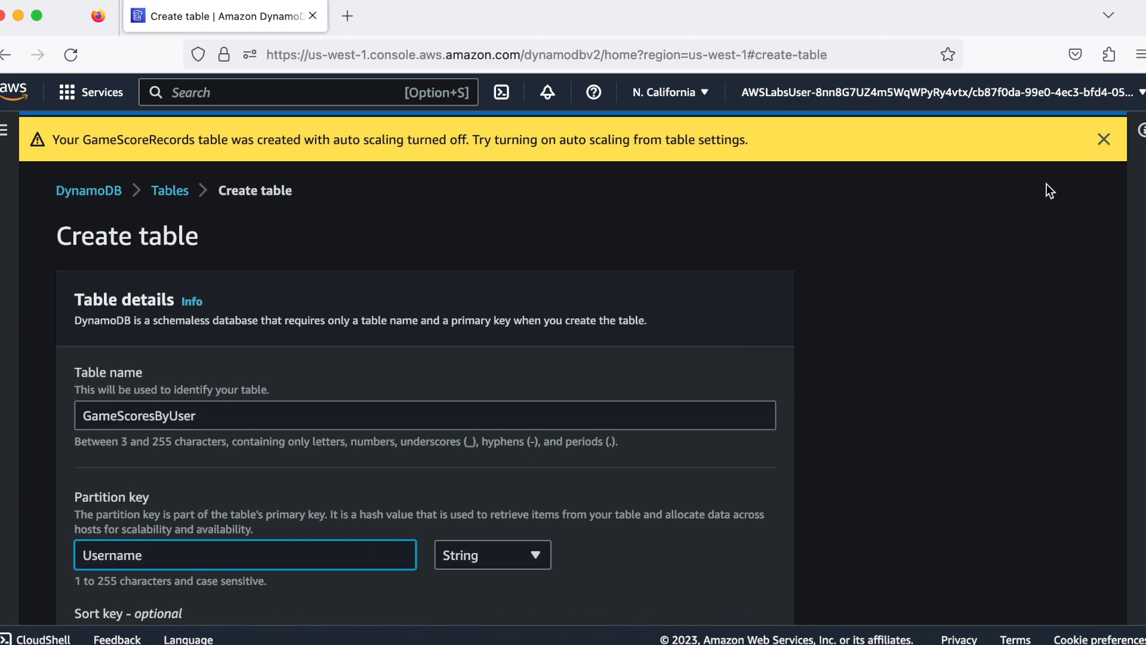
left_click(1102, 144)
Create the GameScoresByUser table with the default settings and dismiss the feedback and auto scaling notifications
scroll(883, 305, "down", 4)
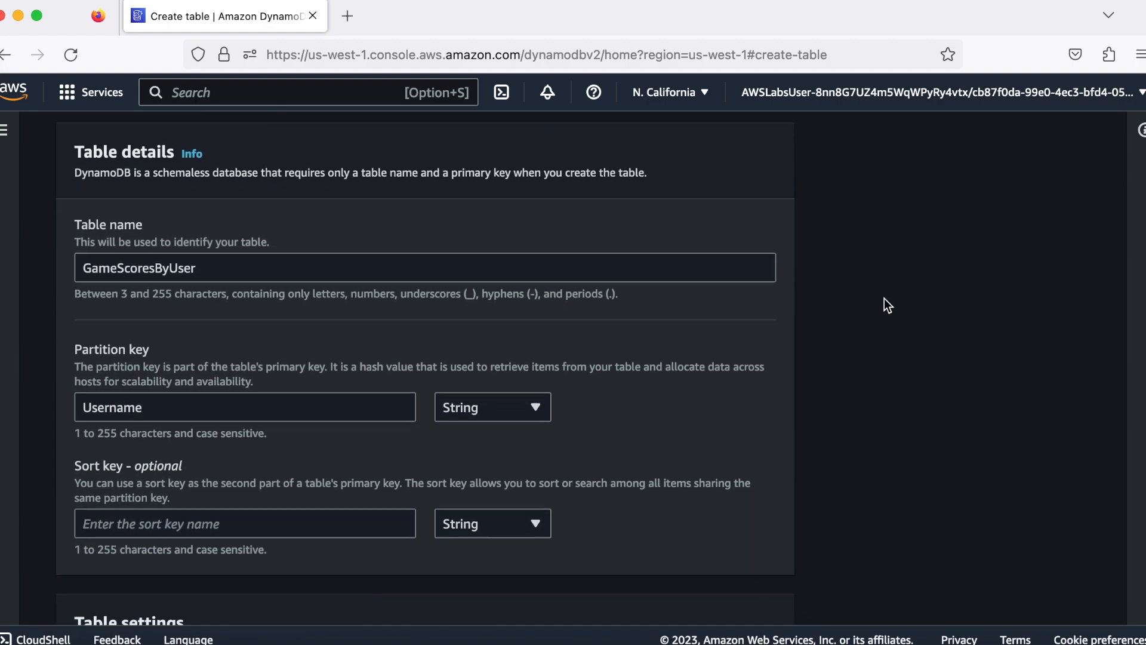
scroll(884, 298, "down", 4)
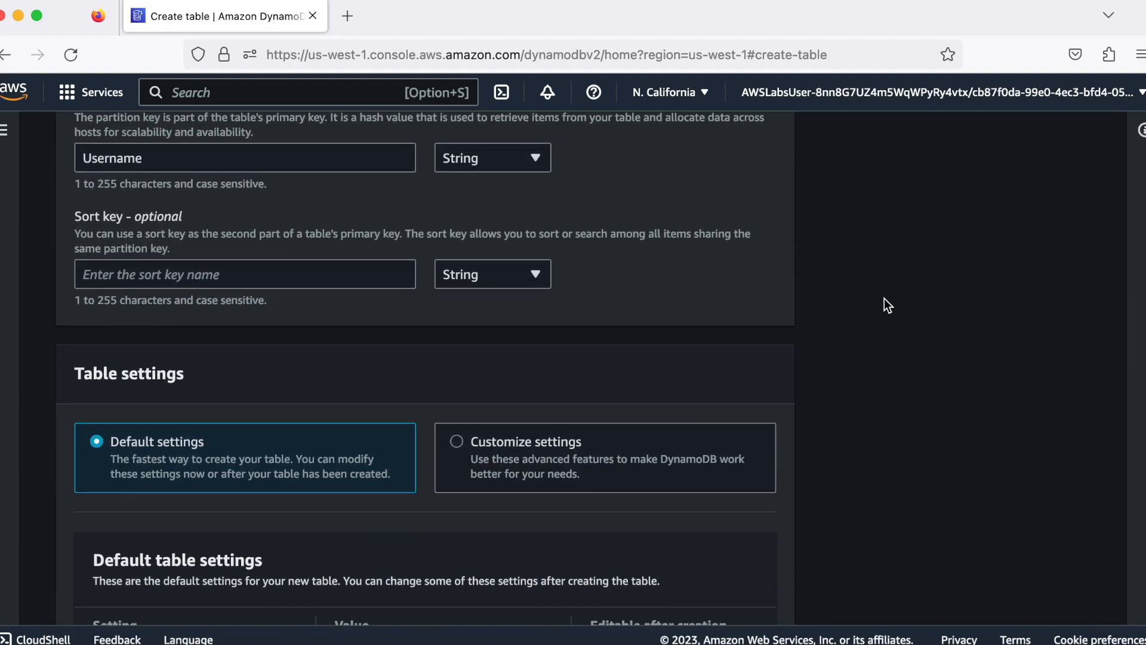
scroll(884, 298, "down", 5)
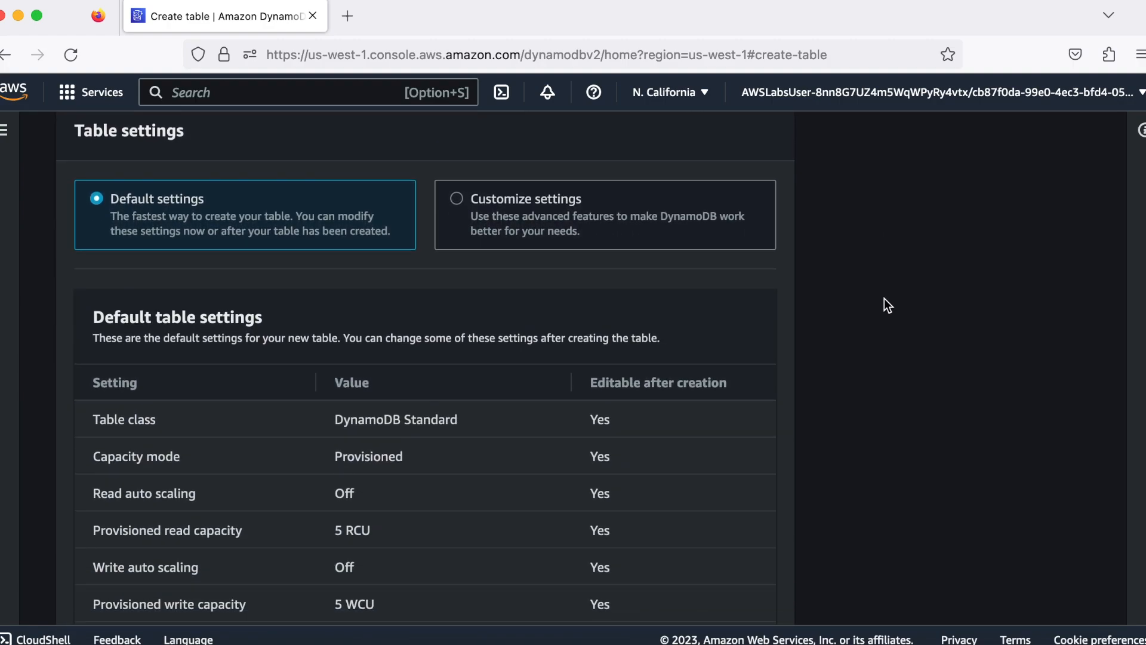
scroll(884, 298, "down", 7)
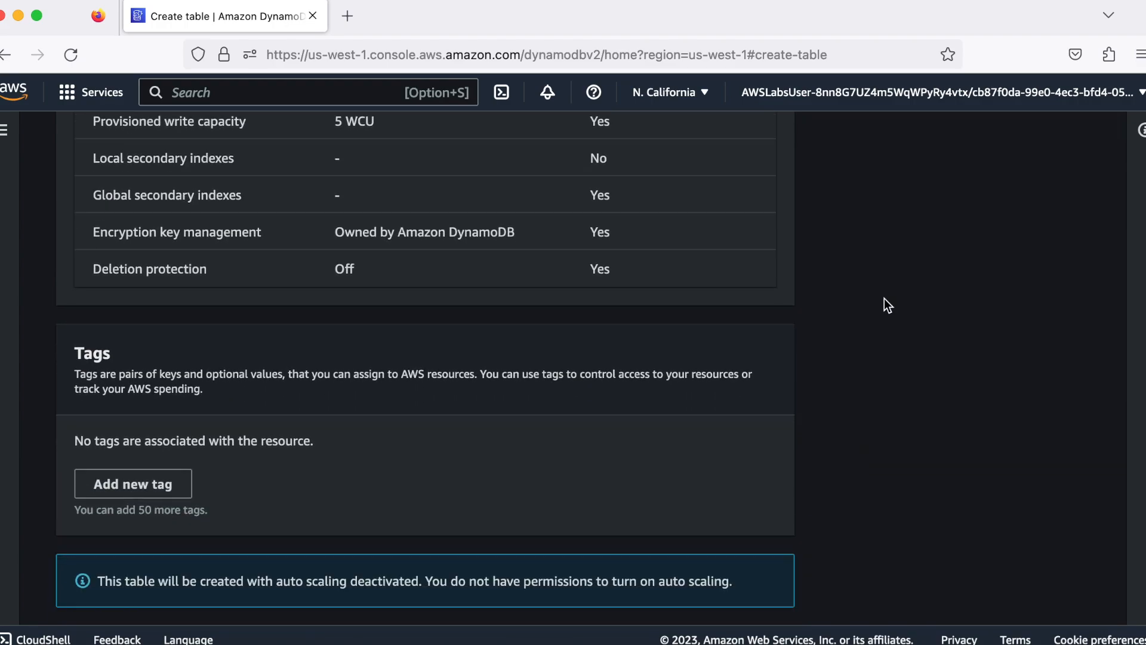
left_click(762, 581)
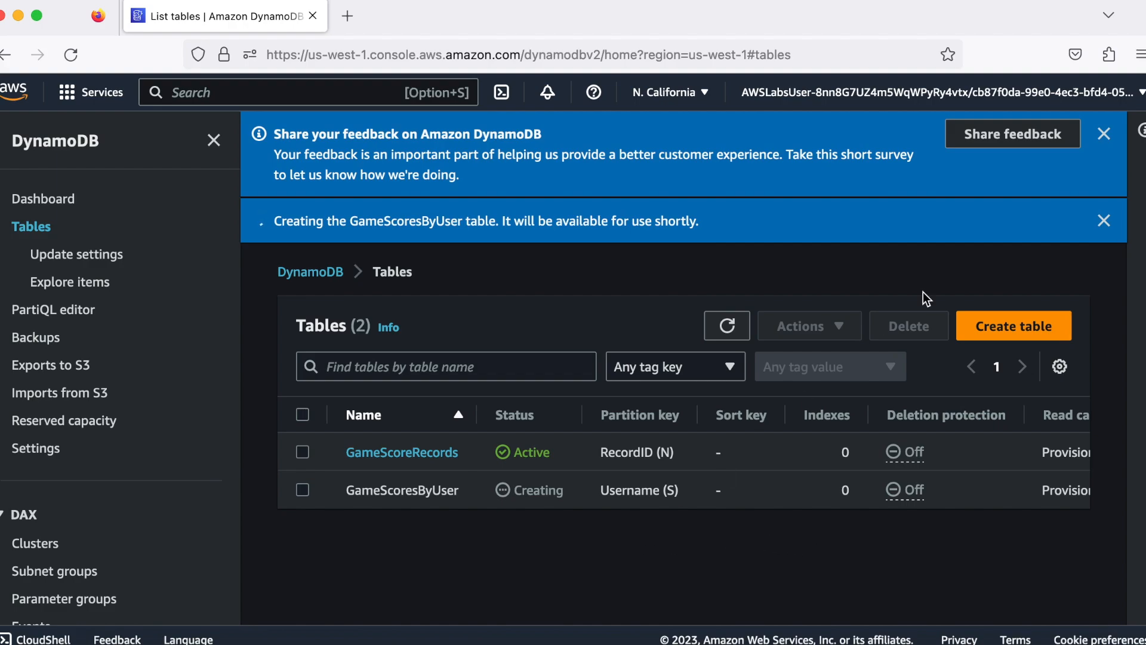
left_click(1104, 134)
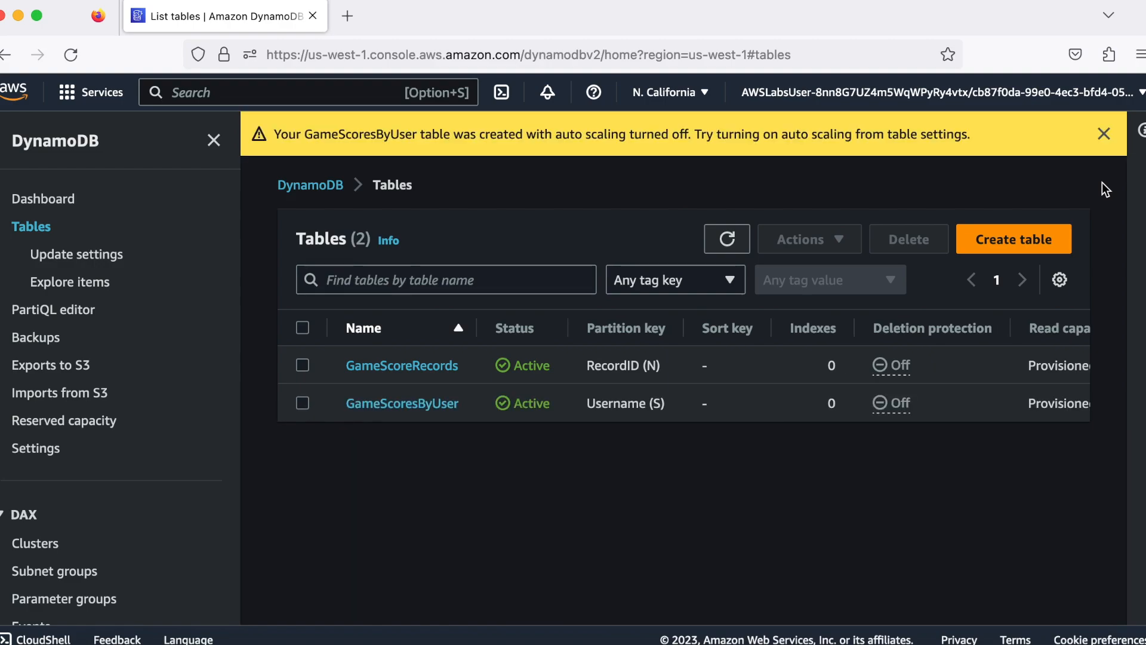
left_click(1103, 134)
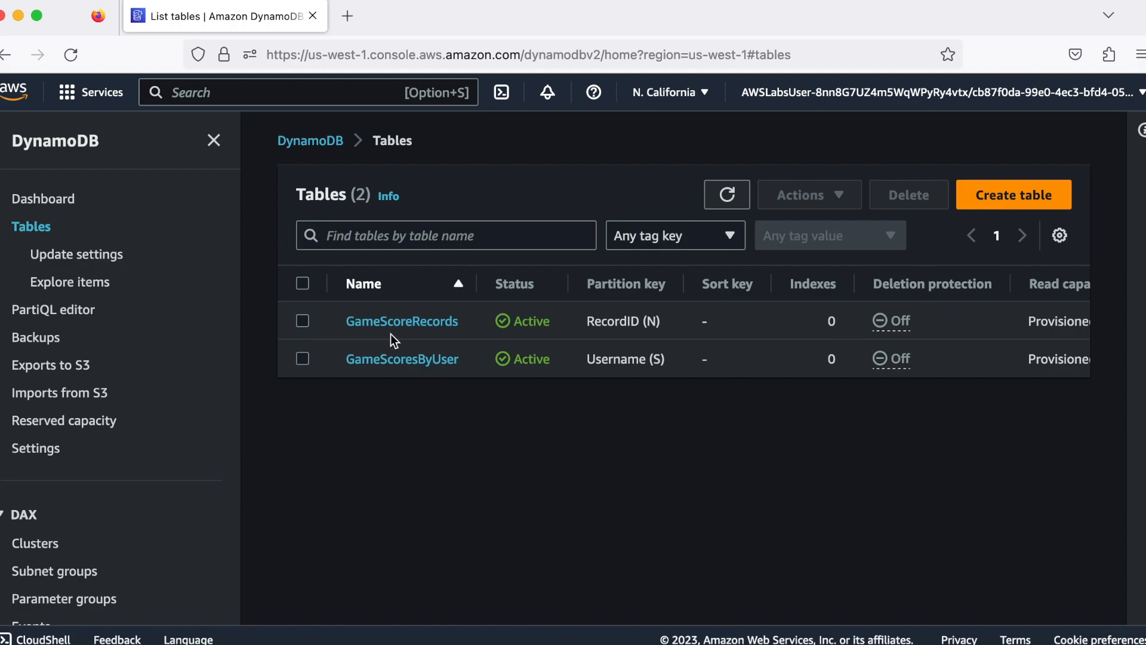
Open the GameScoreRecords table and go to the DynamoDB stream details in its exports and streams settings
left_click(408, 330)
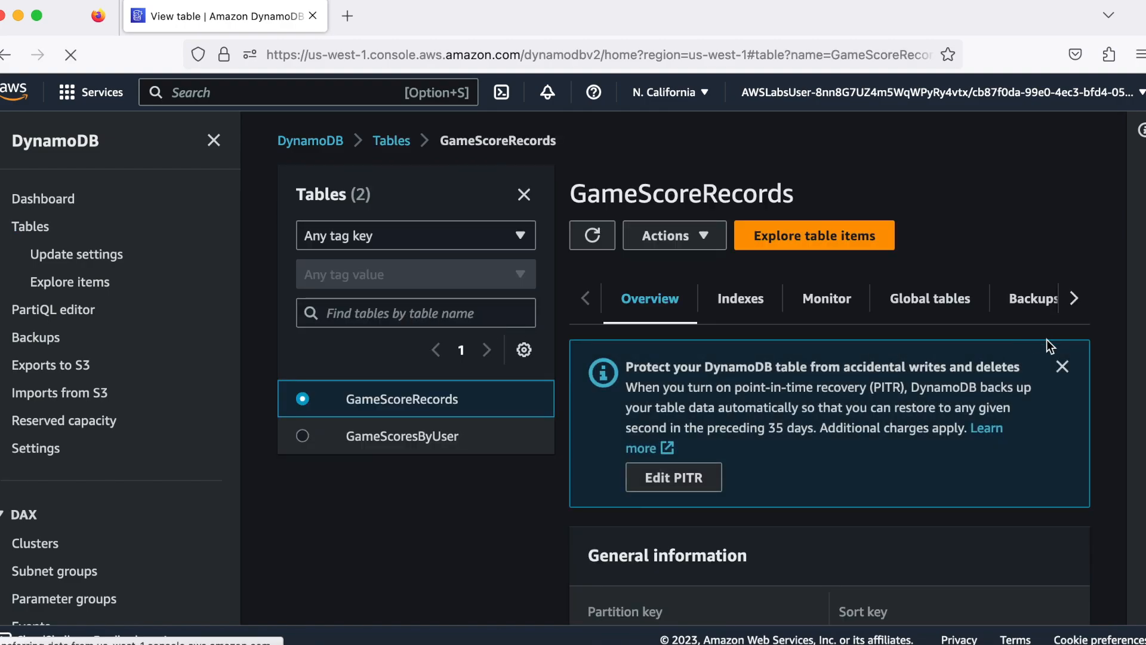
left_click(1073, 304)
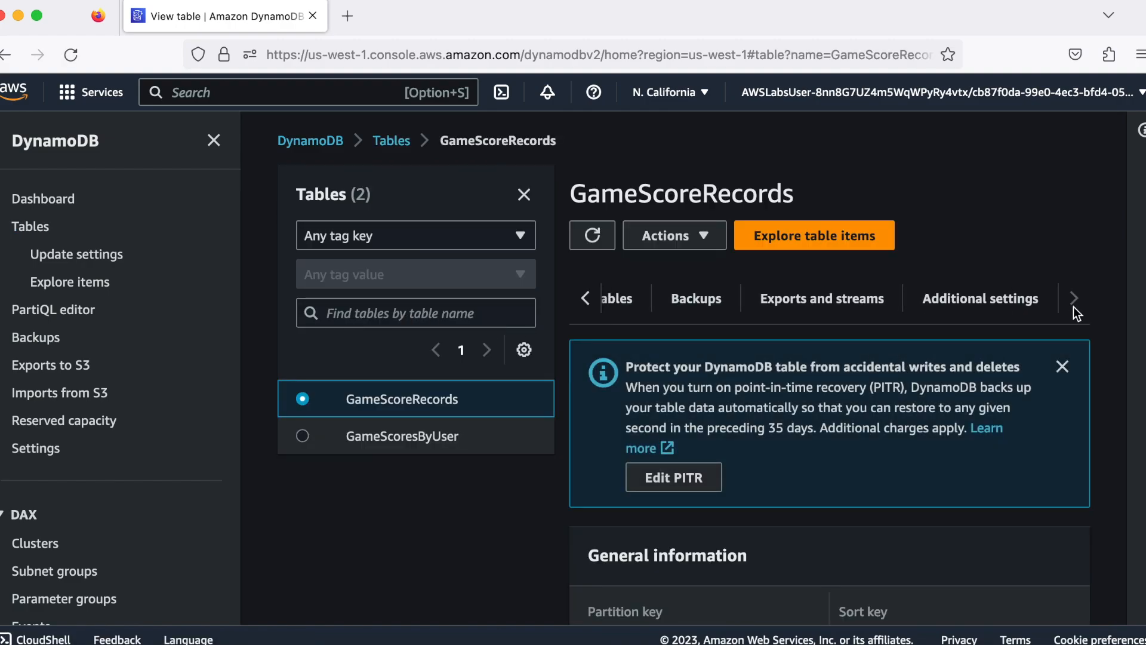
left_click(851, 306)
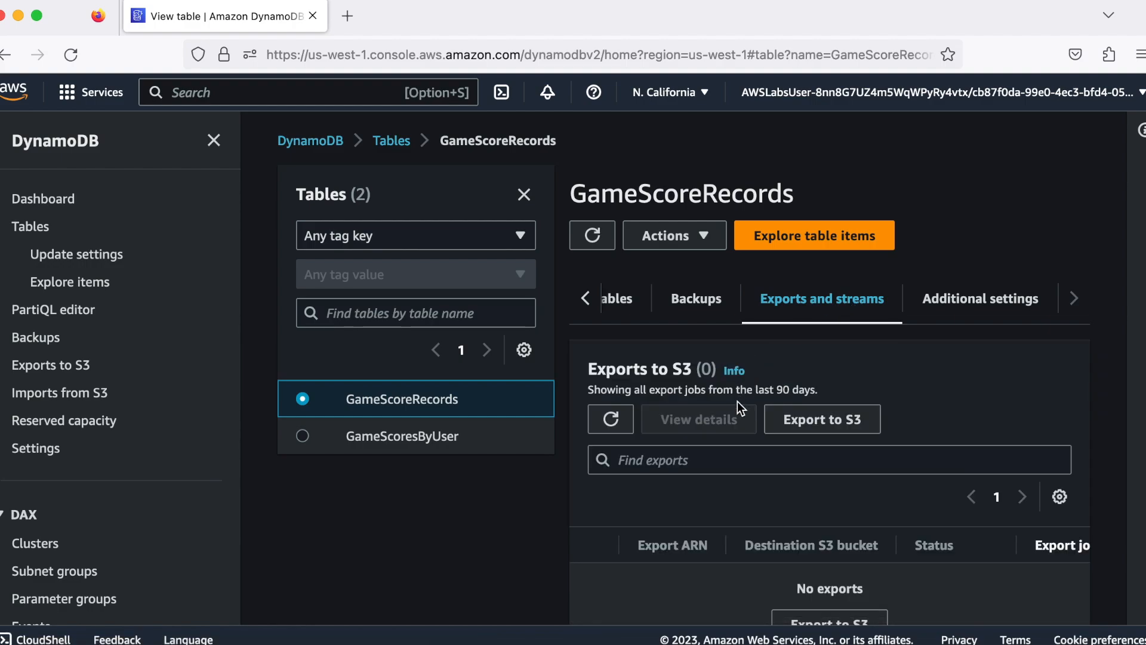
scroll(738, 405, "down", 3)
scroll(738, 403, "down", 5)
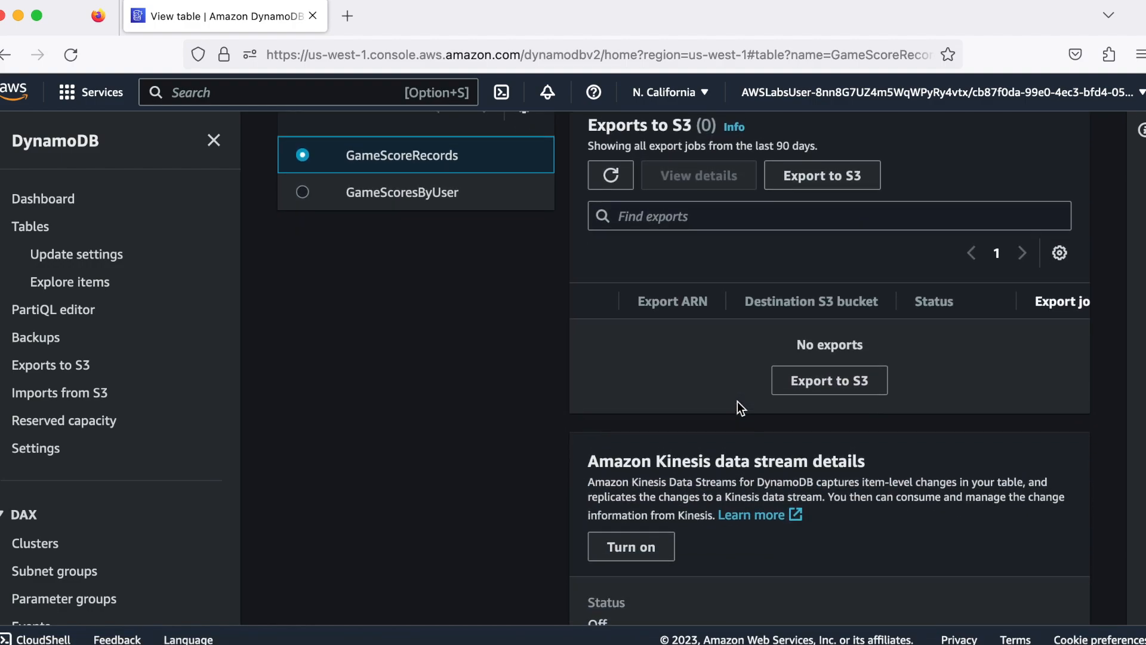
scroll(737, 401, "down", 5)
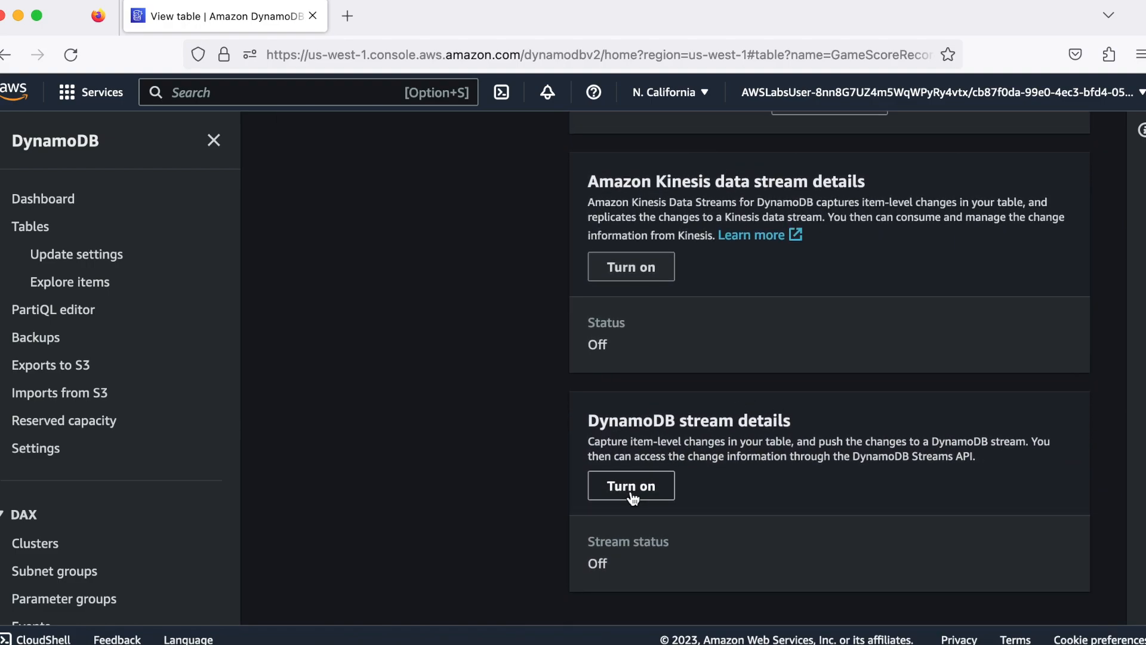
Turn on the table's DynamoDB stream with the New image view type and review its stream details and triggers
left_click(631, 490)
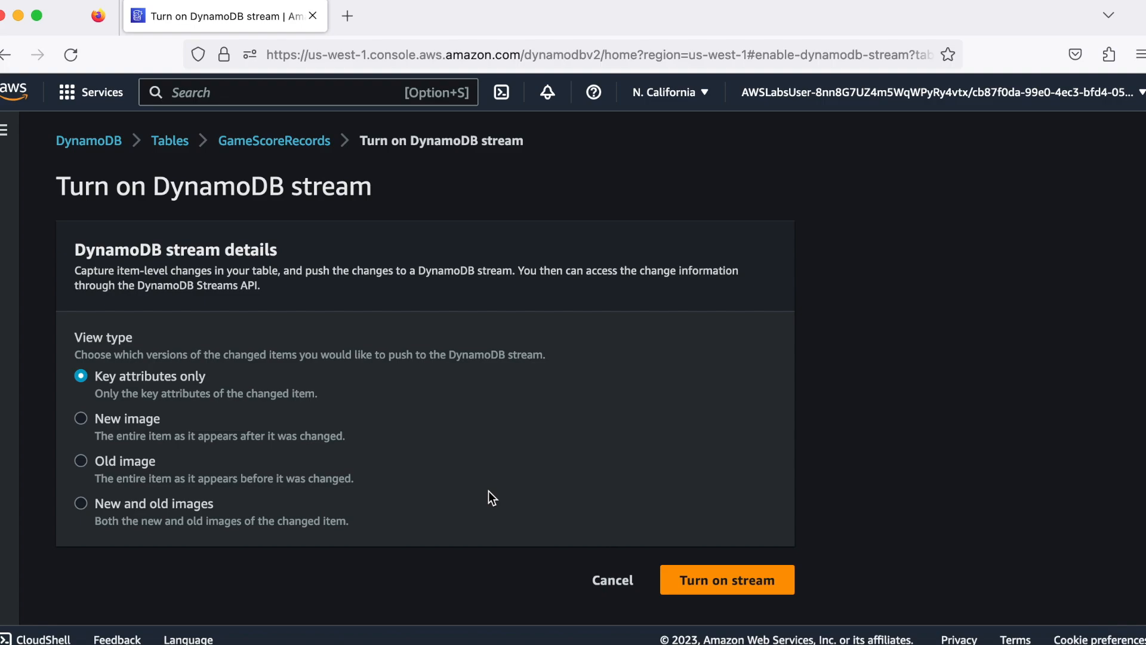
left_click(79, 420)
left_click(708, 579)
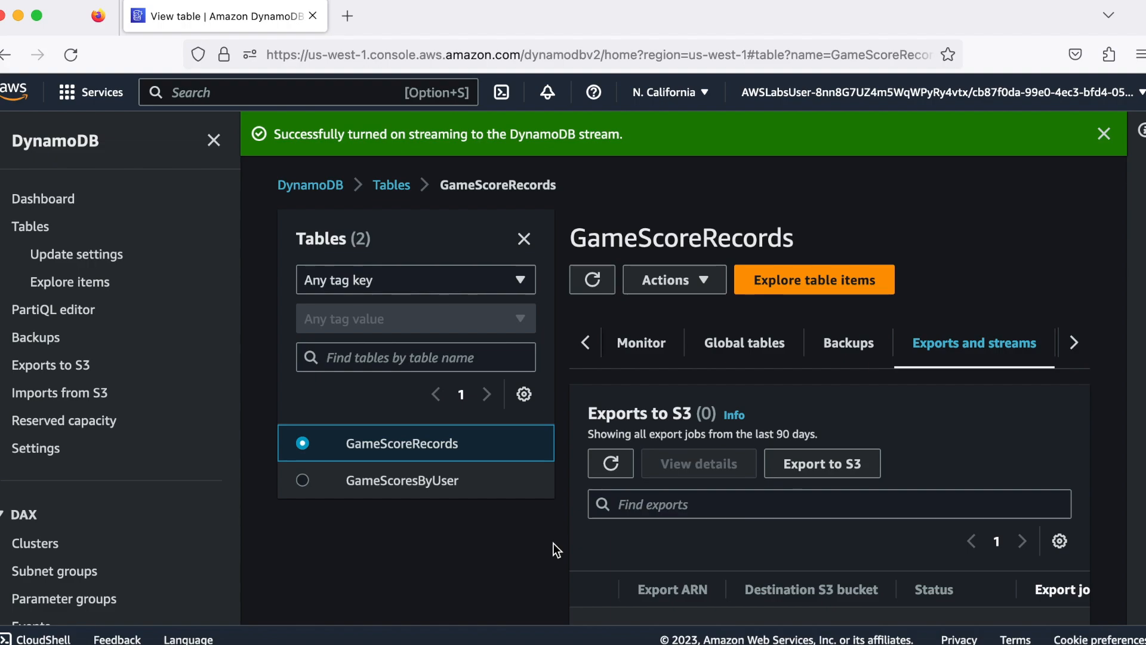
scroll(554, 546, "down", 5)
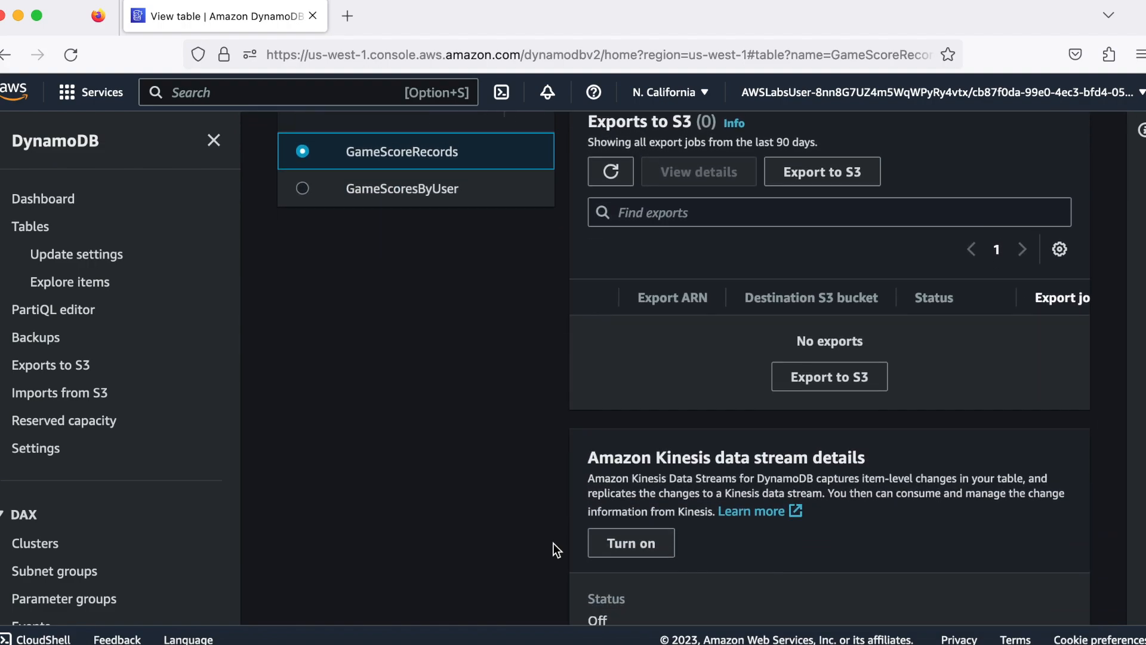
scroll(554, 543, "down", 8)
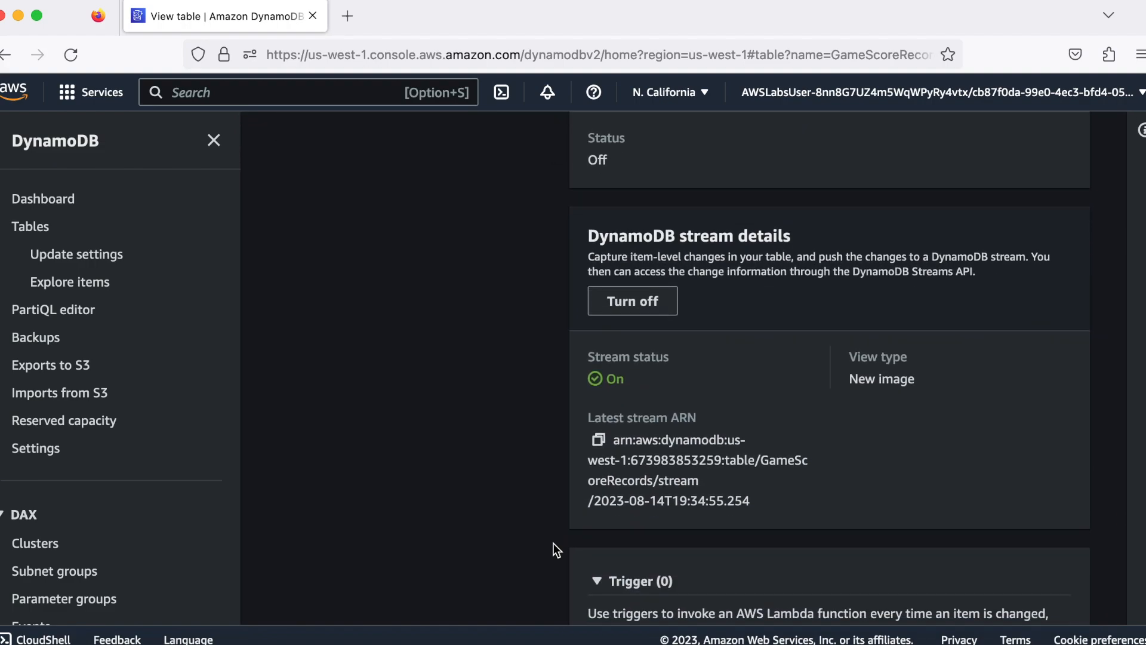
scroll(553, 543, "down", 1)
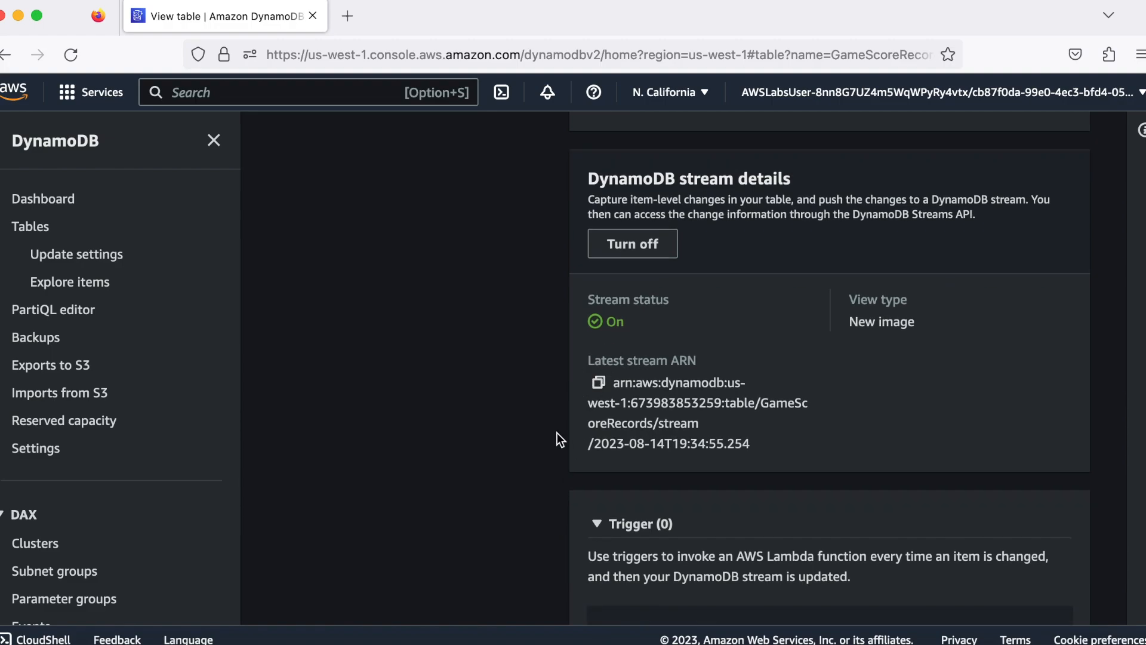
scroll(557, 432, "down", 5)
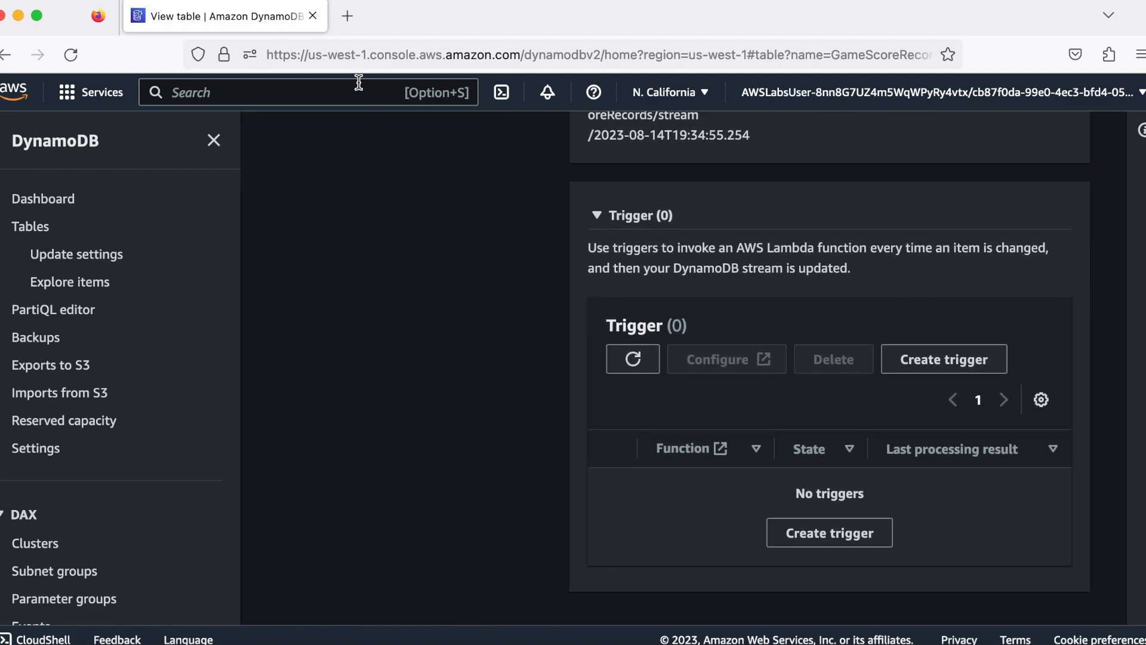
Search for the Lambda service and open its functions list
type("lam")
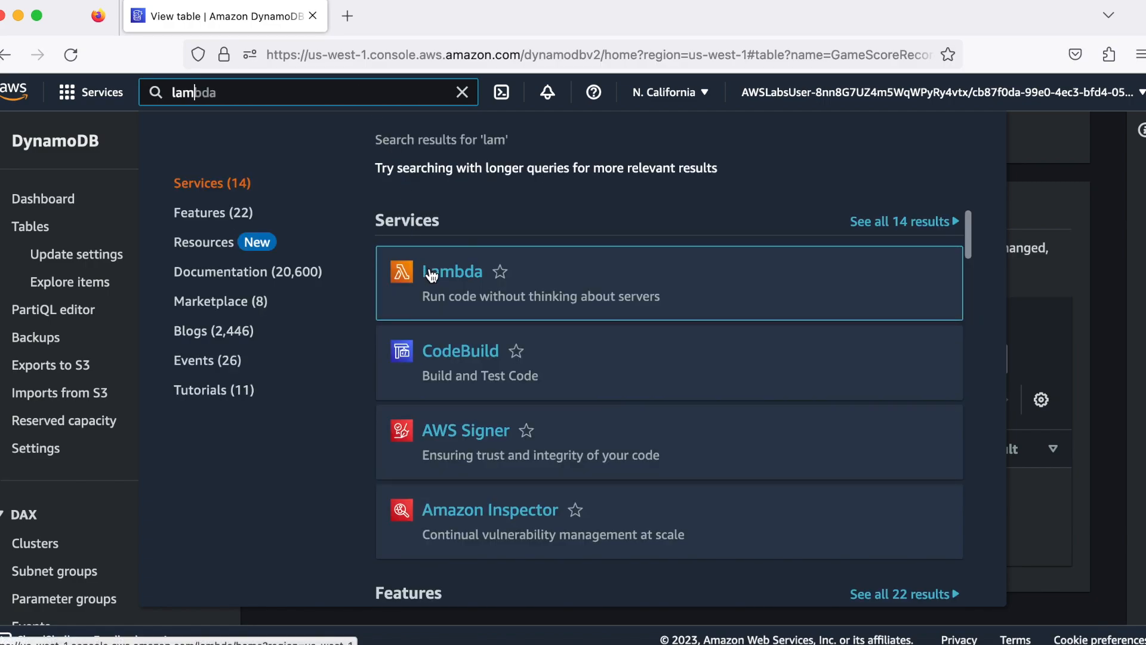
left_click(430, 272)
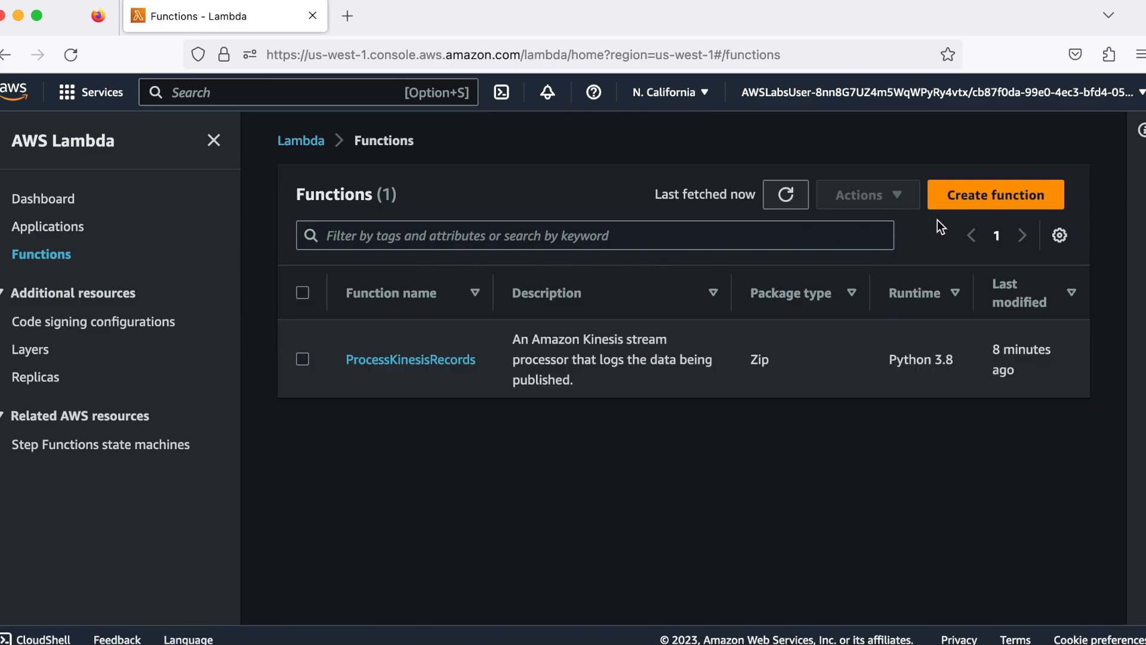
Start a new function authored from scratch, named AggregateScoresByUser, with the Node.js 16.x runtime
left_click(975, 198)
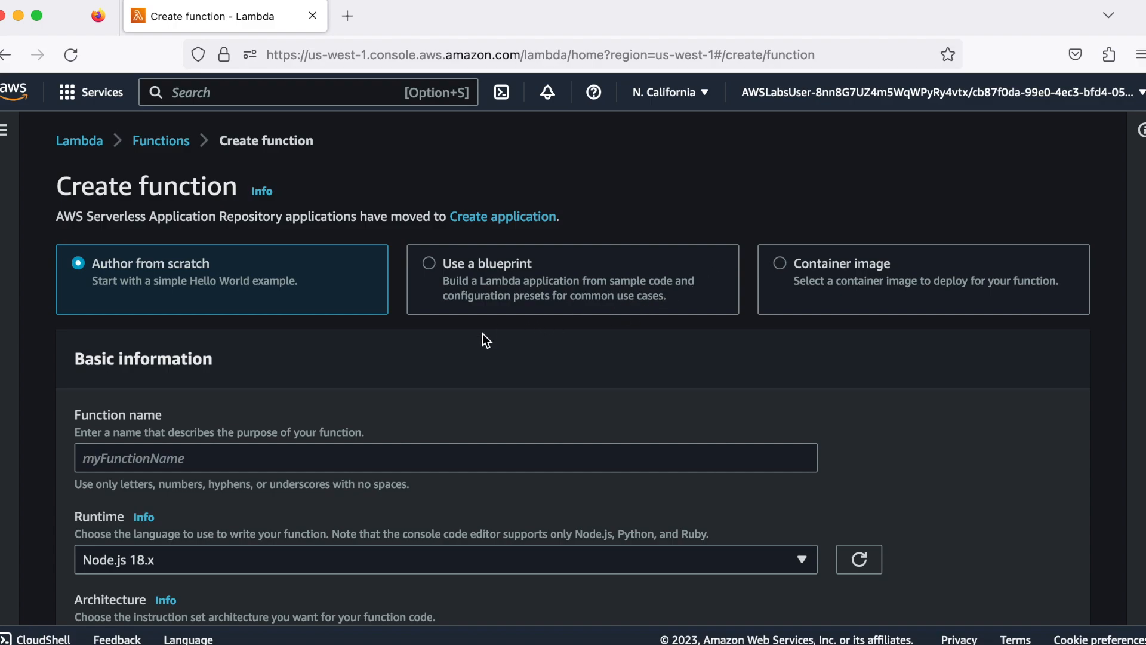
scroll(482, 333, "down", 3)
left_click(320, 379)
type("Aggrea")
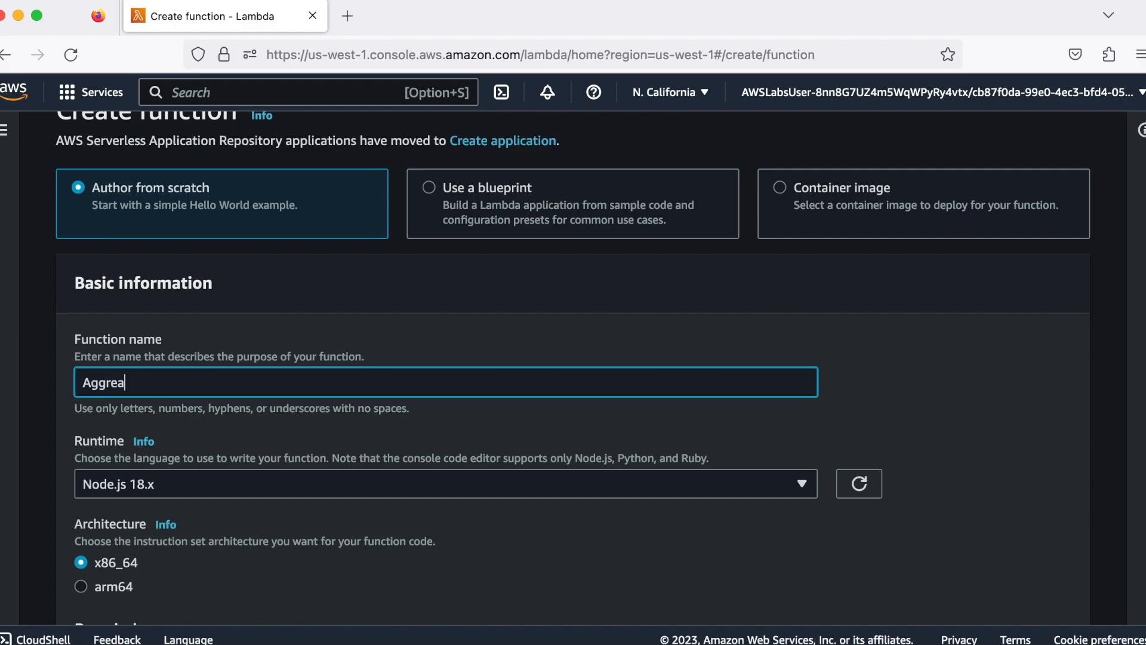
key("BackSpace")
type("gateScoresByUser")
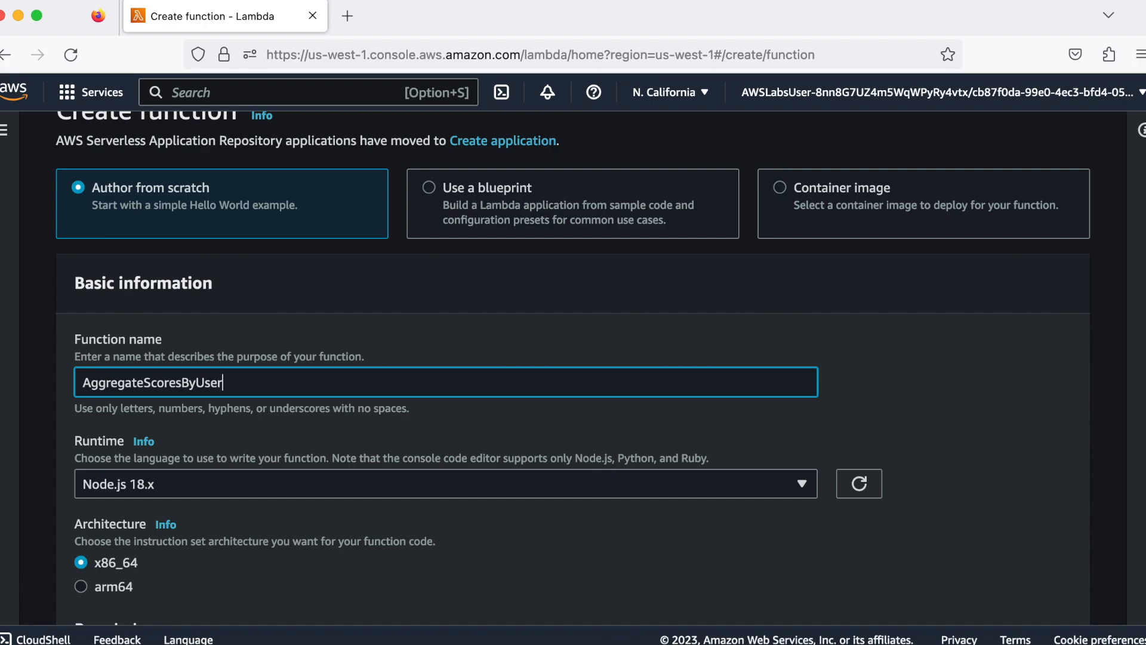
left_click(340, 482)
scroll(334, 406, "down", 2)
left_click(315, 413)
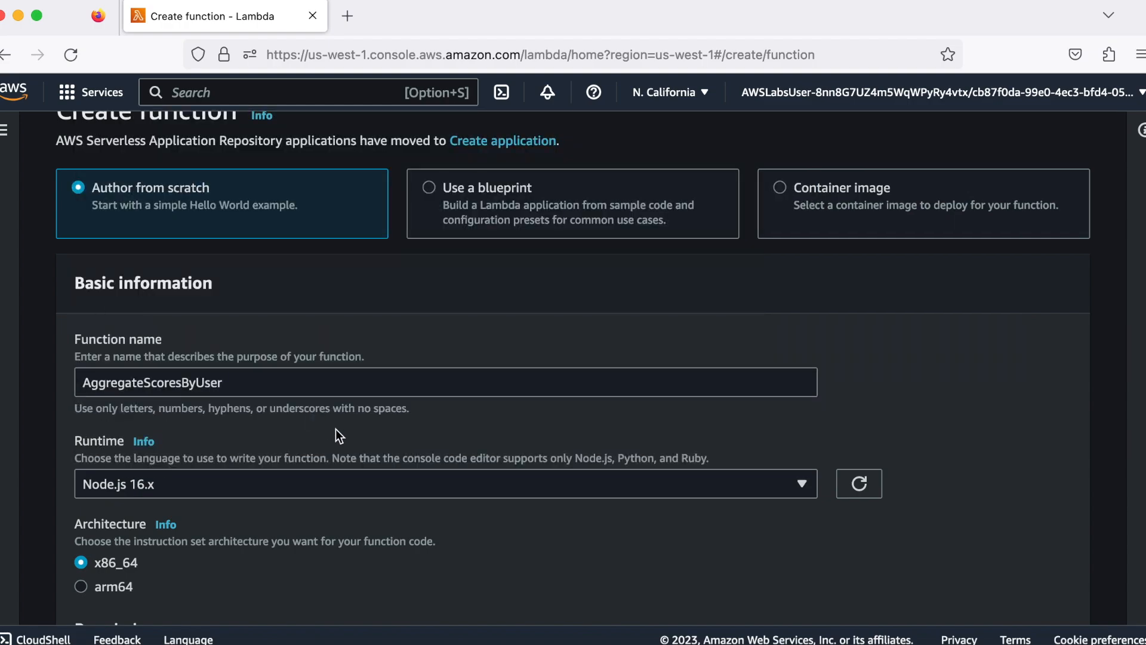
Assign the existing role lambda_basic_execution_dynamodb as the execution role and create the function
scroll(342, 522, "down", 2)
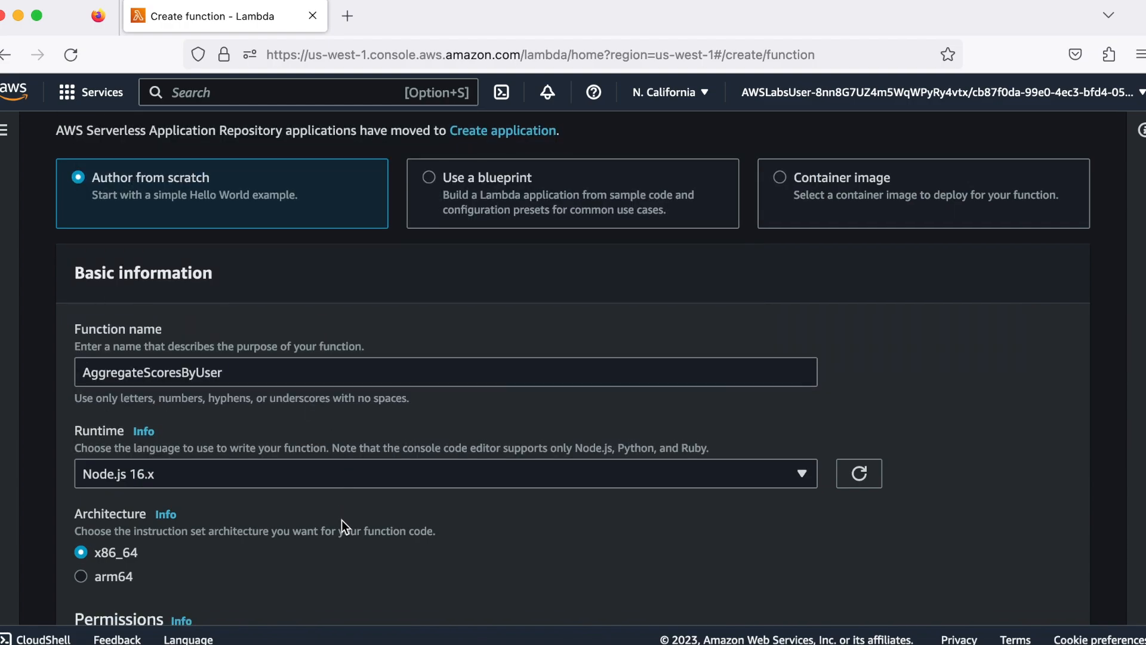
scroll(341, 520, "down", 5)
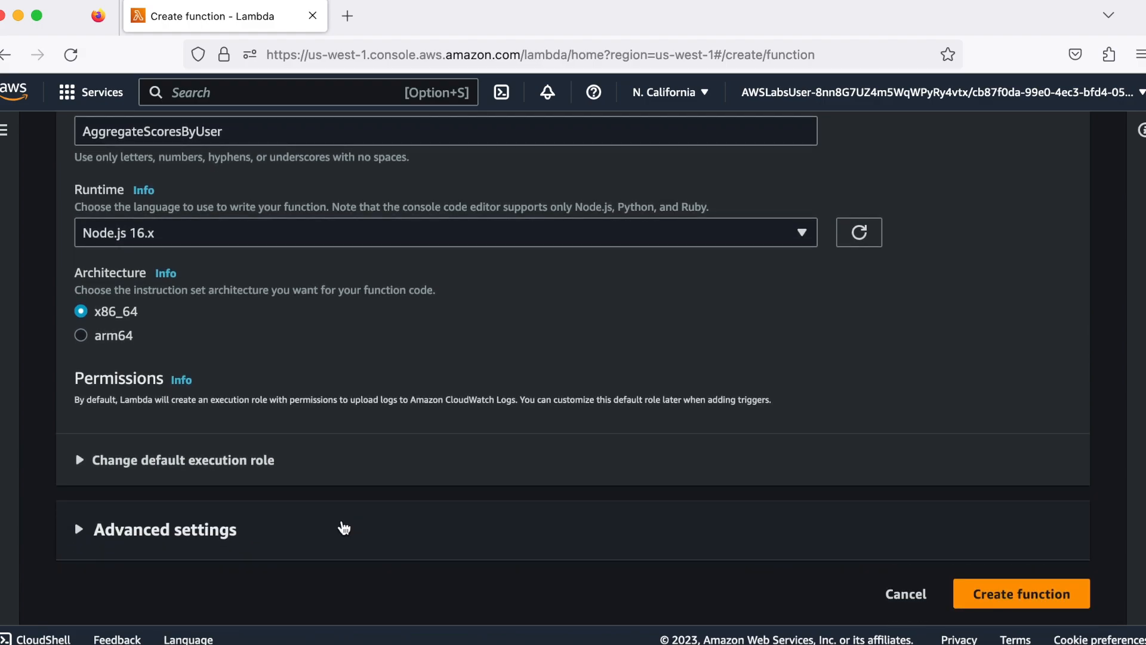
left_click(79, 461)
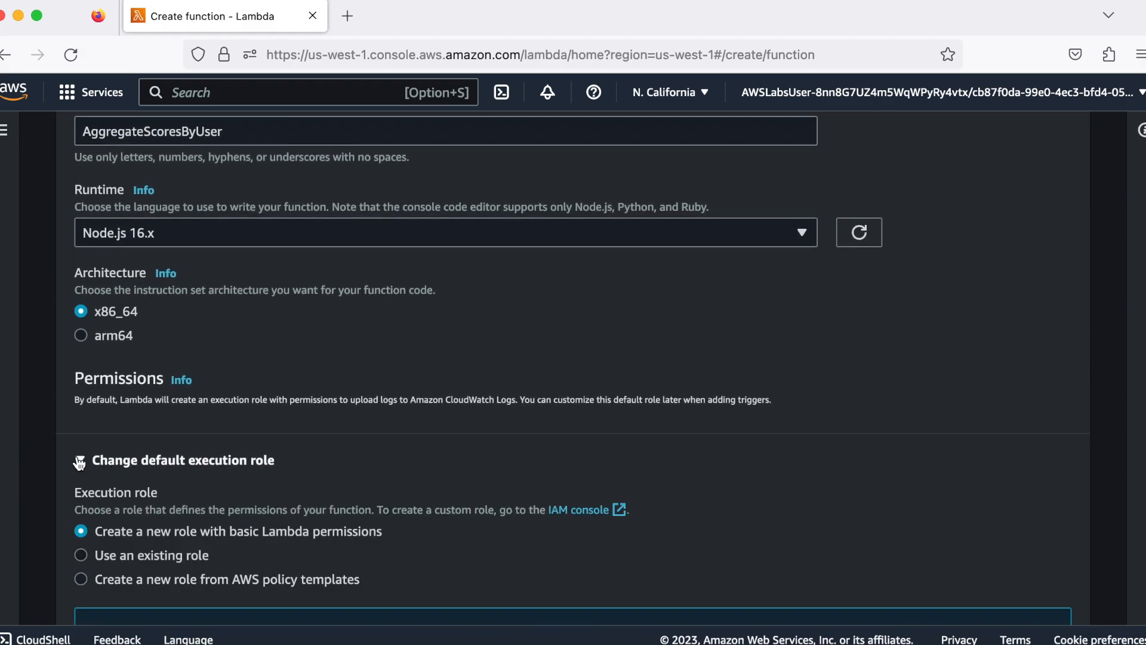
left_click(81, 554)
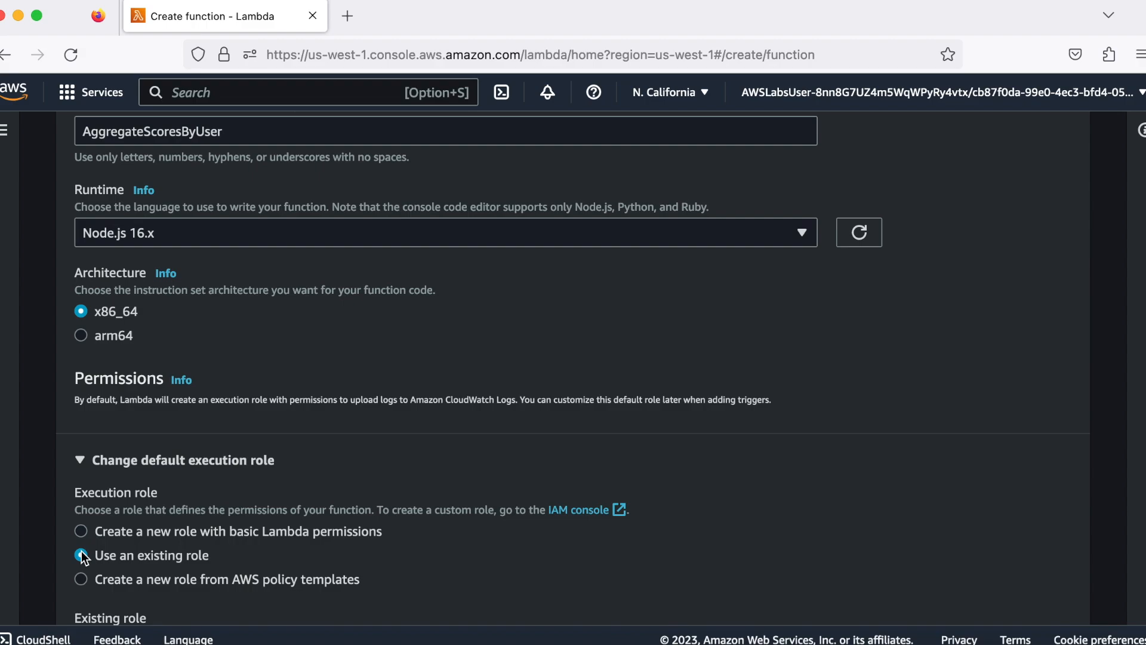
scroll(306, 511, "down", 2)
scroll(306, 510, "down", 3)
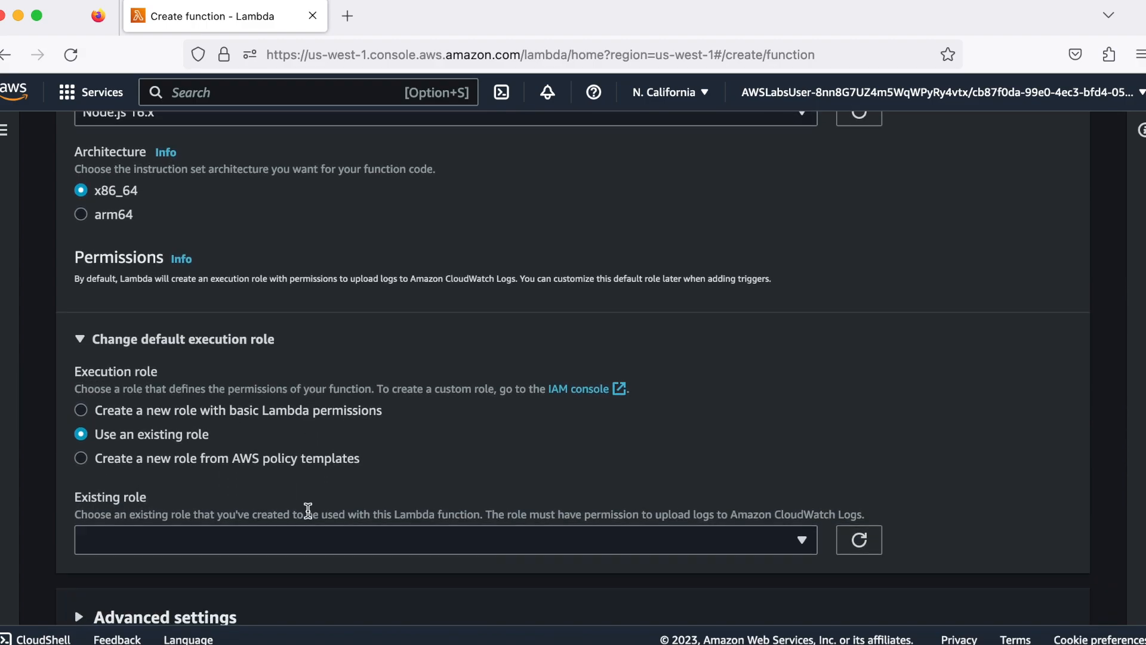
left_click(356, 497)
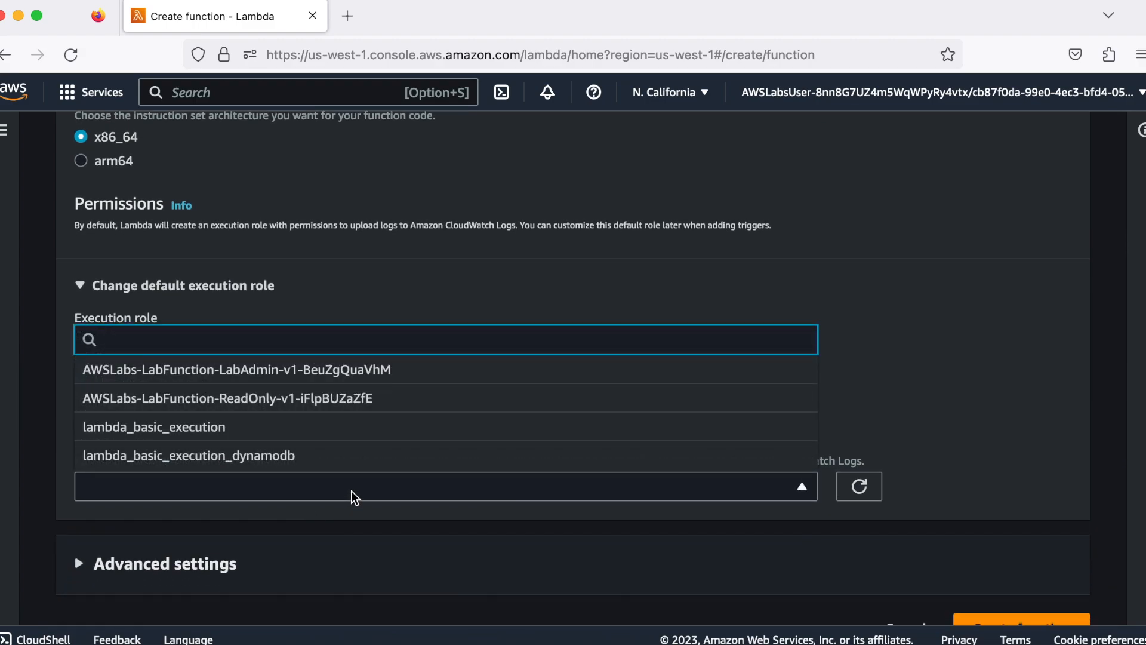
left_click(343, 457)
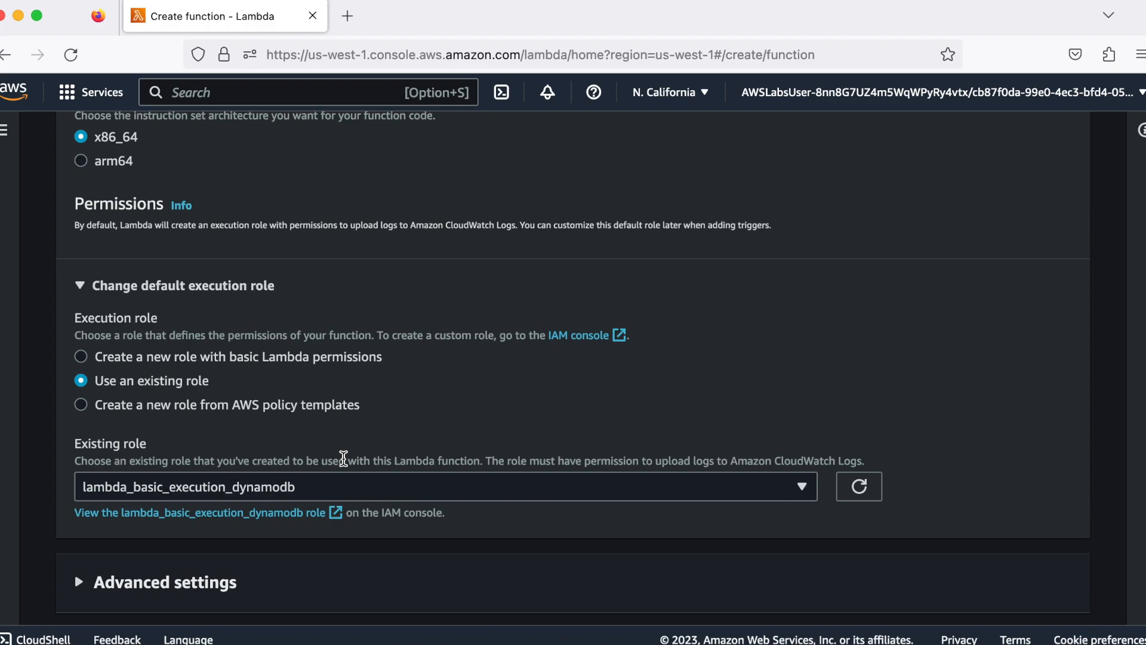
scroll(366, 567, "down", 2)
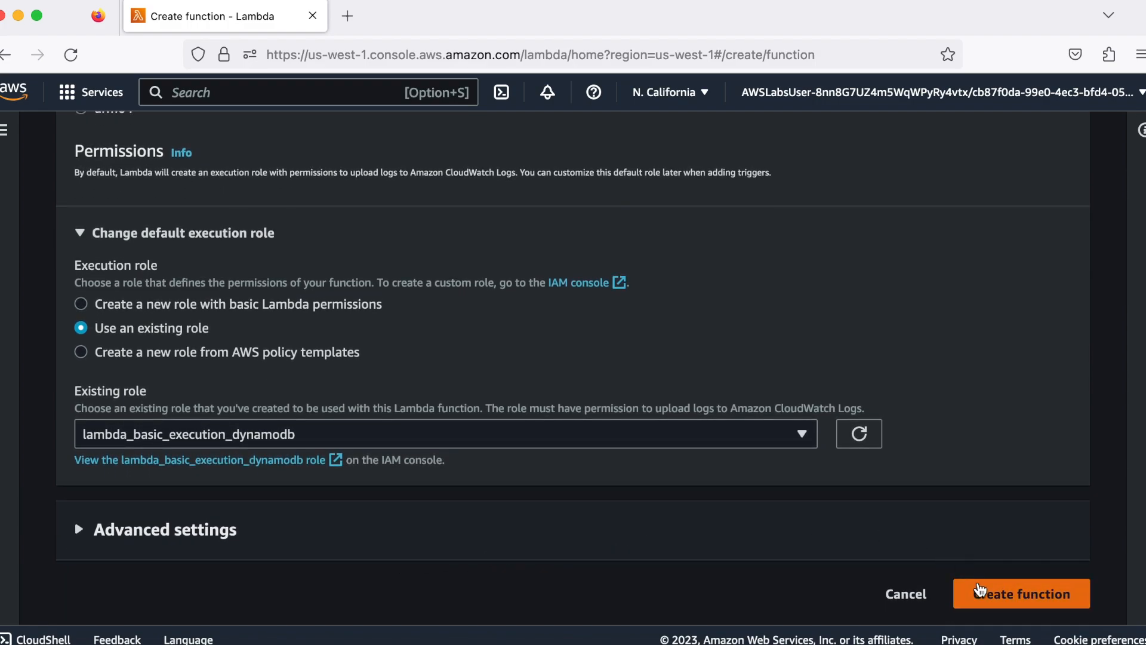
left_click(979, 590)
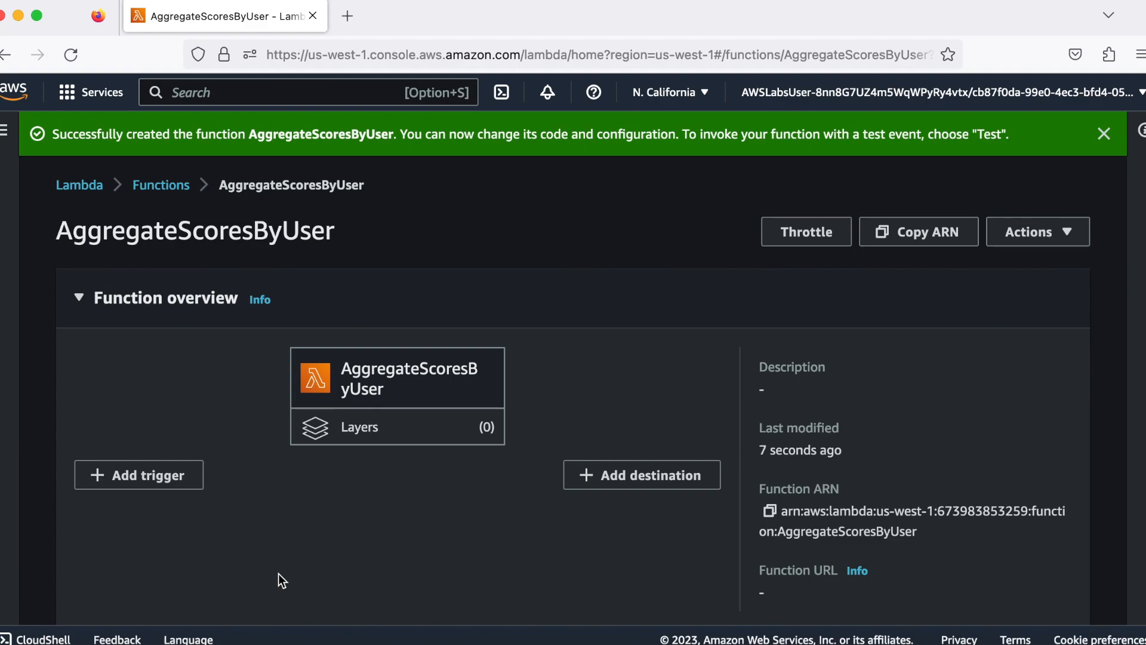
Delete all of the default handler code from the function's index.js file
scroll(279, 573, "down", 4)
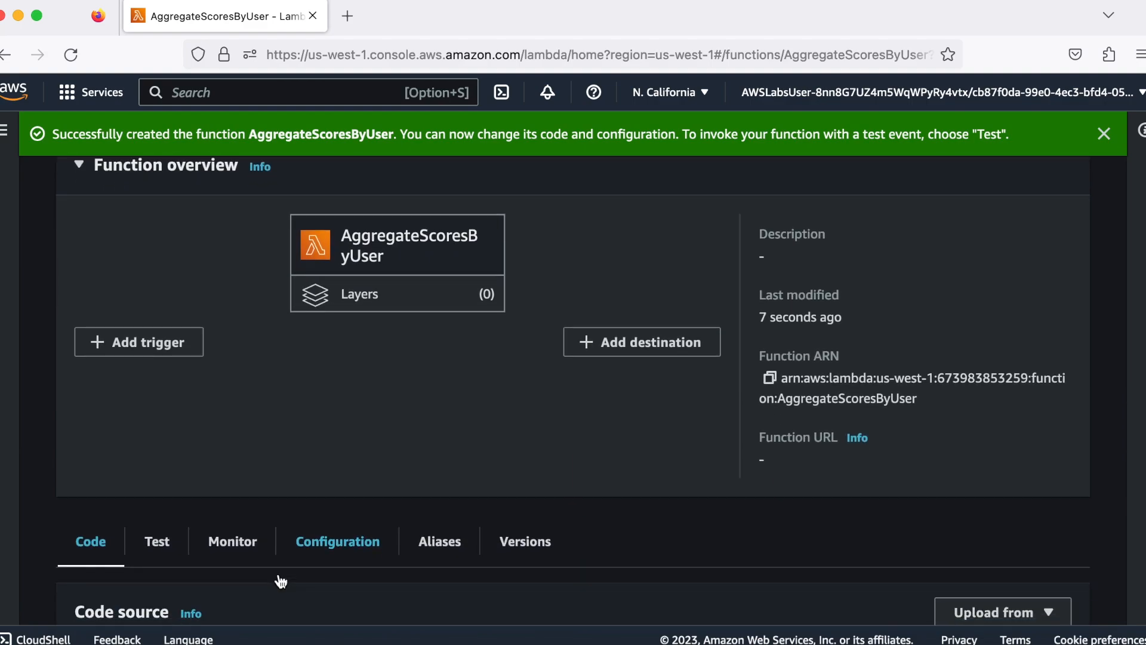
scroll(280, 580, "down", 4)
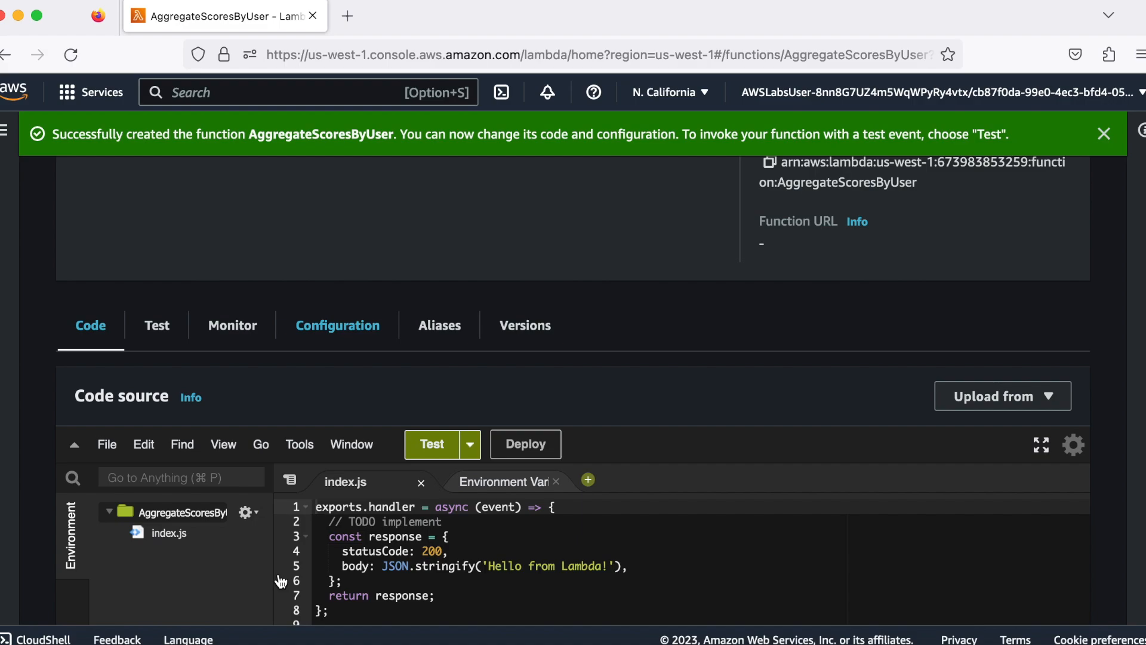
scroll(281, 581, "down", 1)
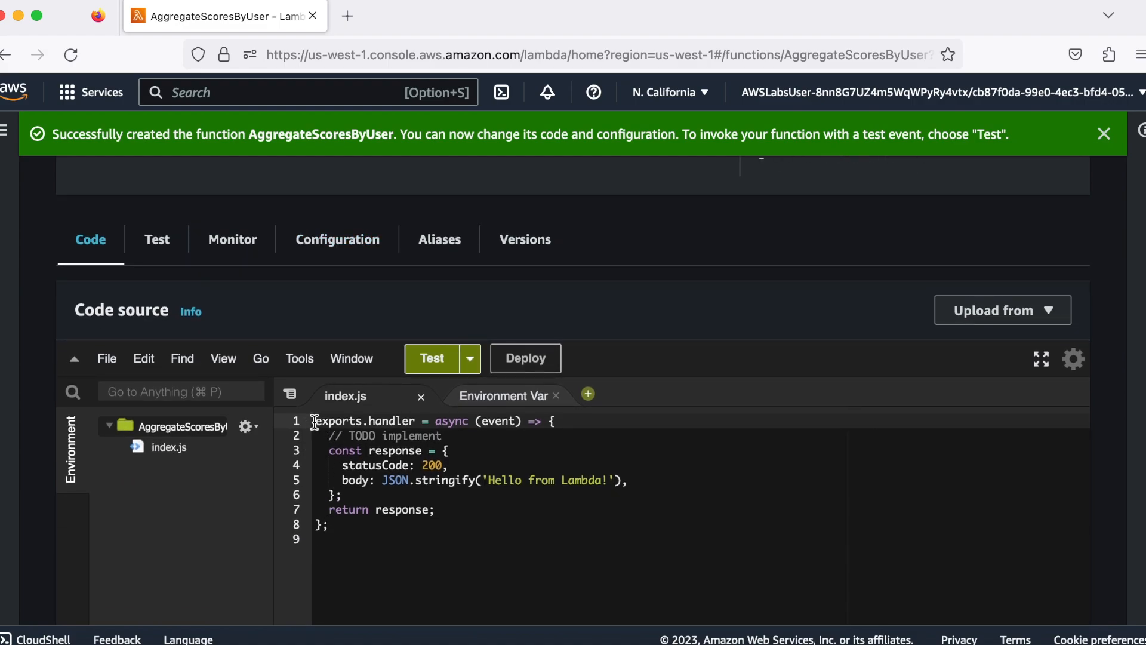
left_click_drag(315, 421, 380, 525)
key("BackSpace")
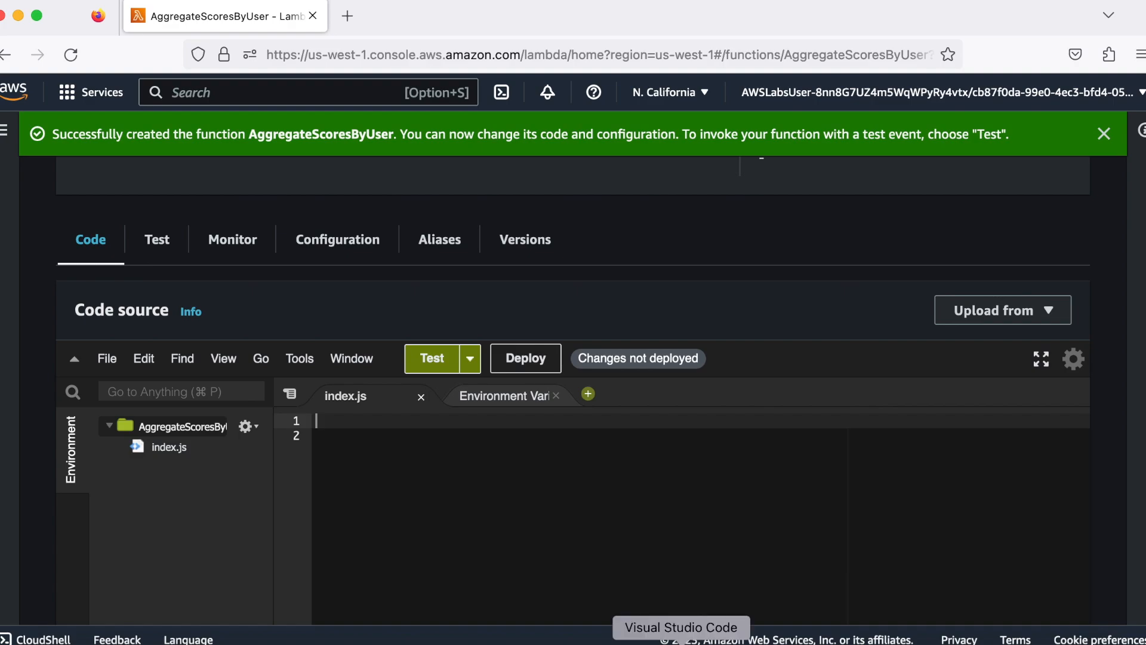
Copy the entire "Set up AWS client" script from Visual Studio Code and paste it into index.js in the Lambda code editor
left_click(681, 642)
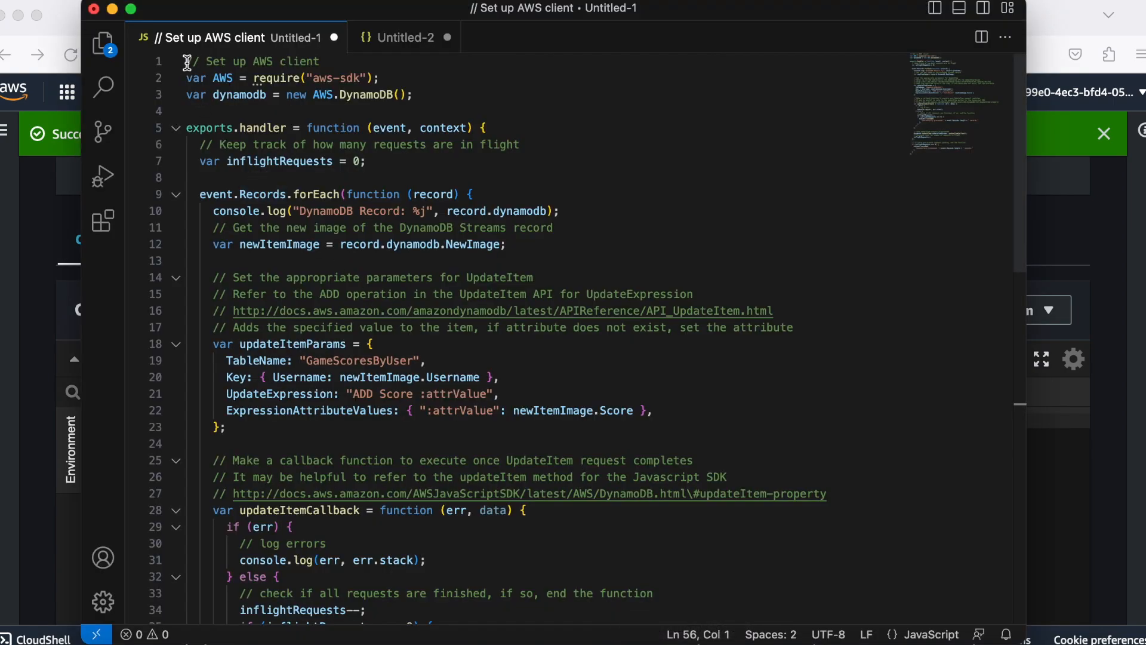
left_click_drag(187, 62, 336, 609)
left_click_drag(336, 561, 338, 578)
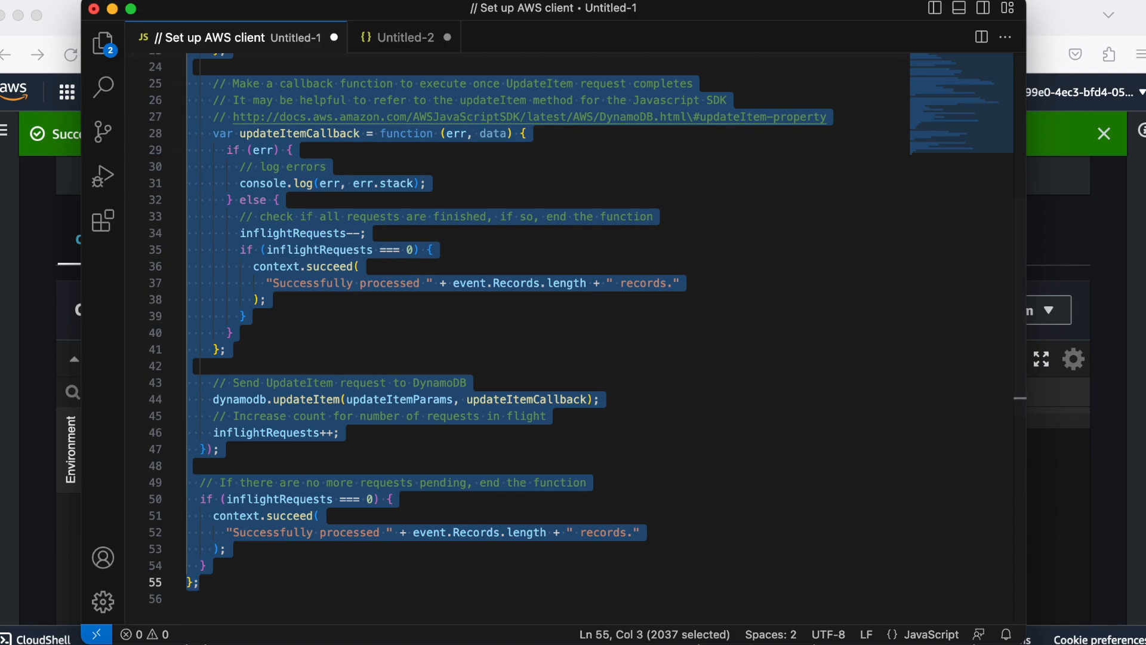
left_click(123, 0)
left_click(144, 85)
left_click(226, 603)
left_click(256, 634)
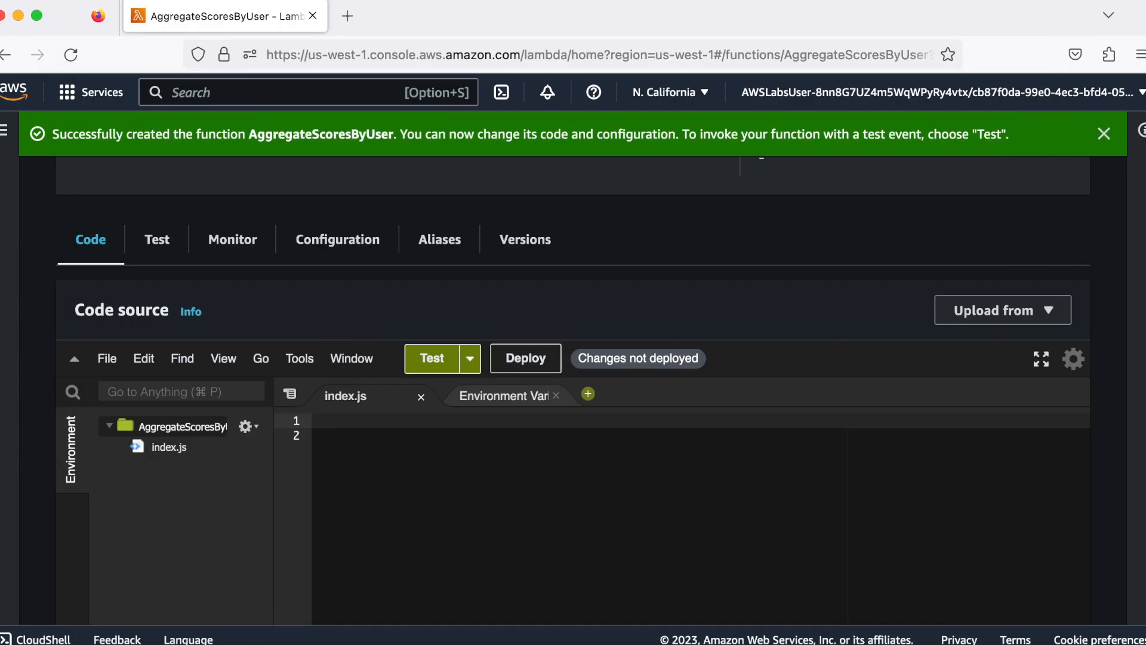
left_click(133, 1)
left_click(156, 104)
Review the pasted index.js code, including the UpdateItem parameters, the callback function and the in-flight request handling
scroll(359, 466, "up", 1)
scroll(358, 466, "up", 15)
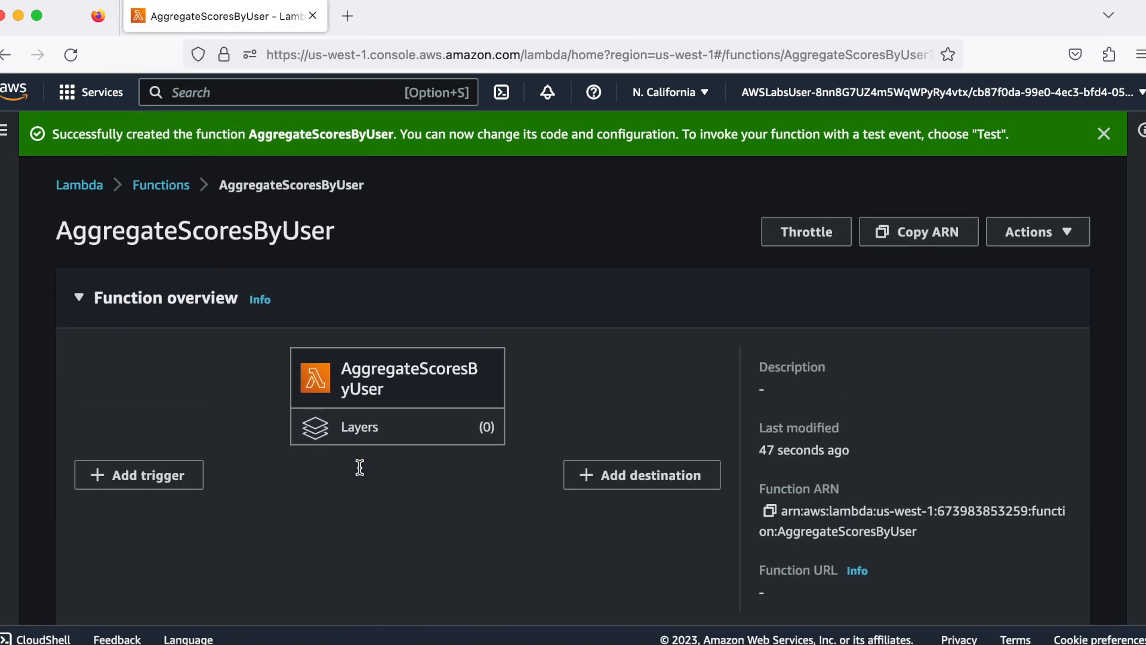
scroll(359, 467, "down", 10)
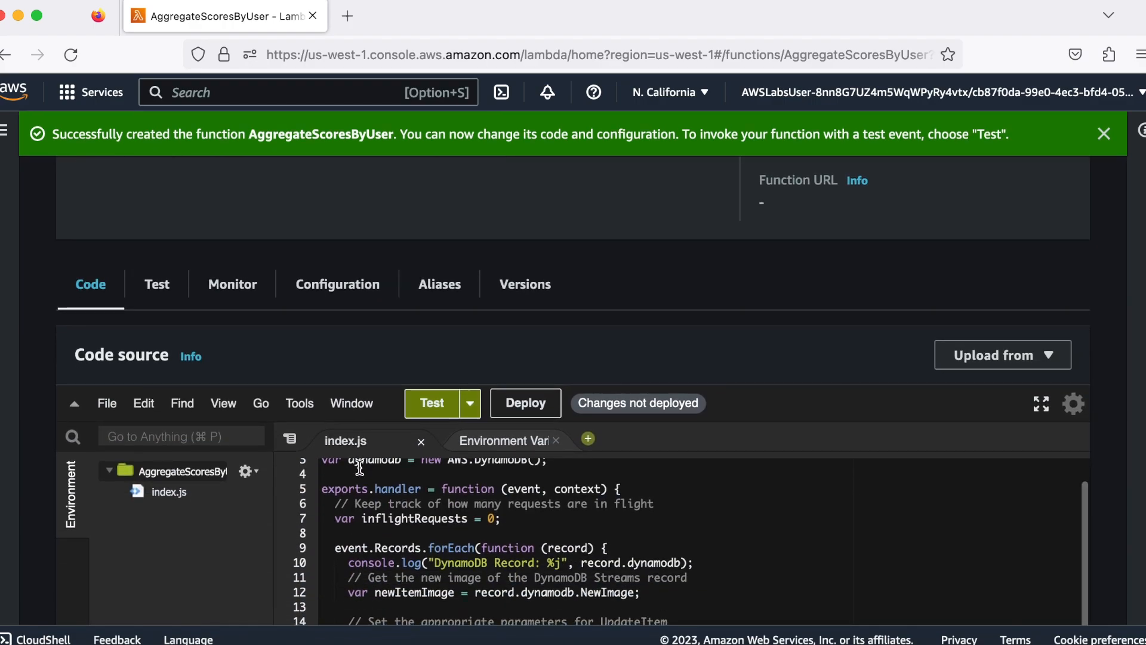
scroll(37, 426, "down", 5)
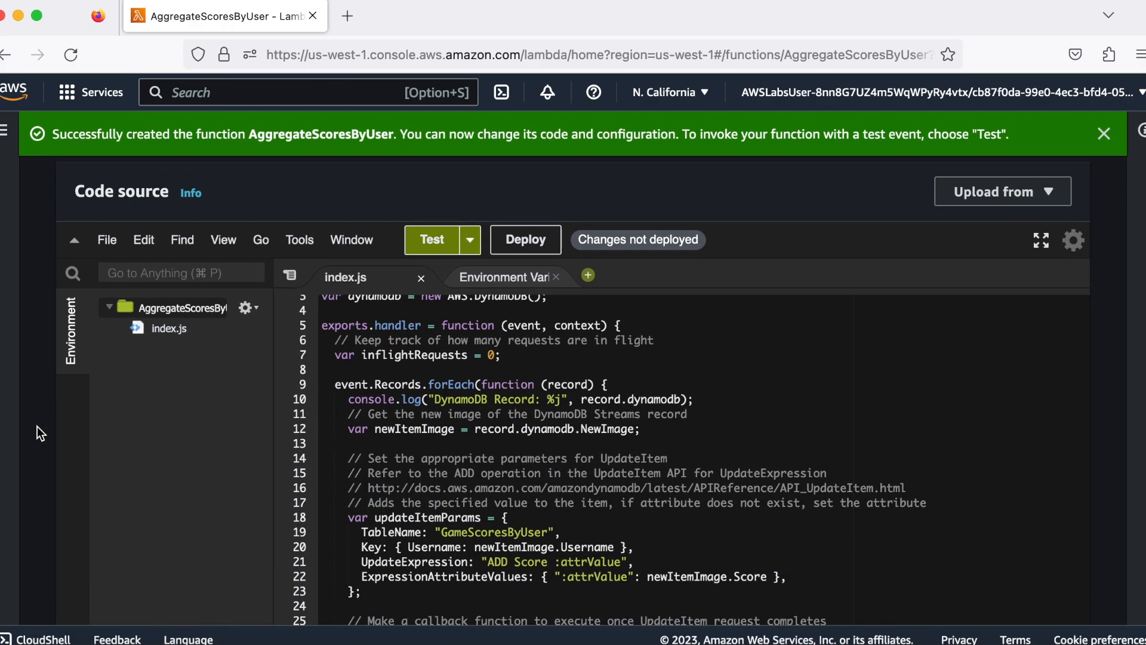
scroll(349, 339, "down", 3)
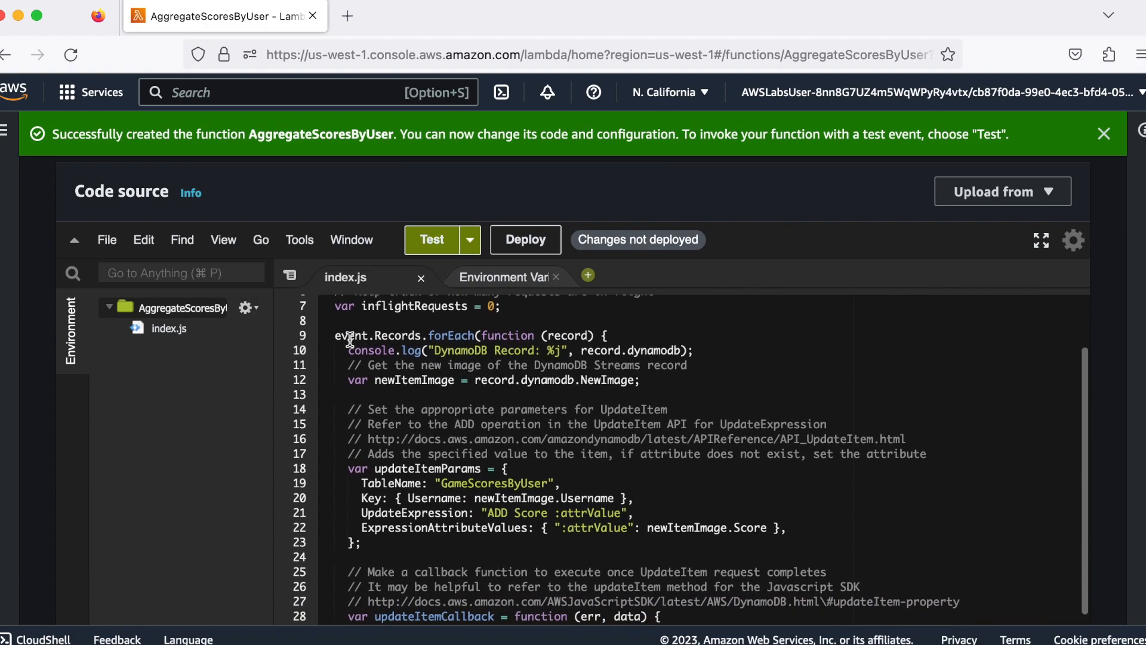
scroll(349, 339, "down", 3)
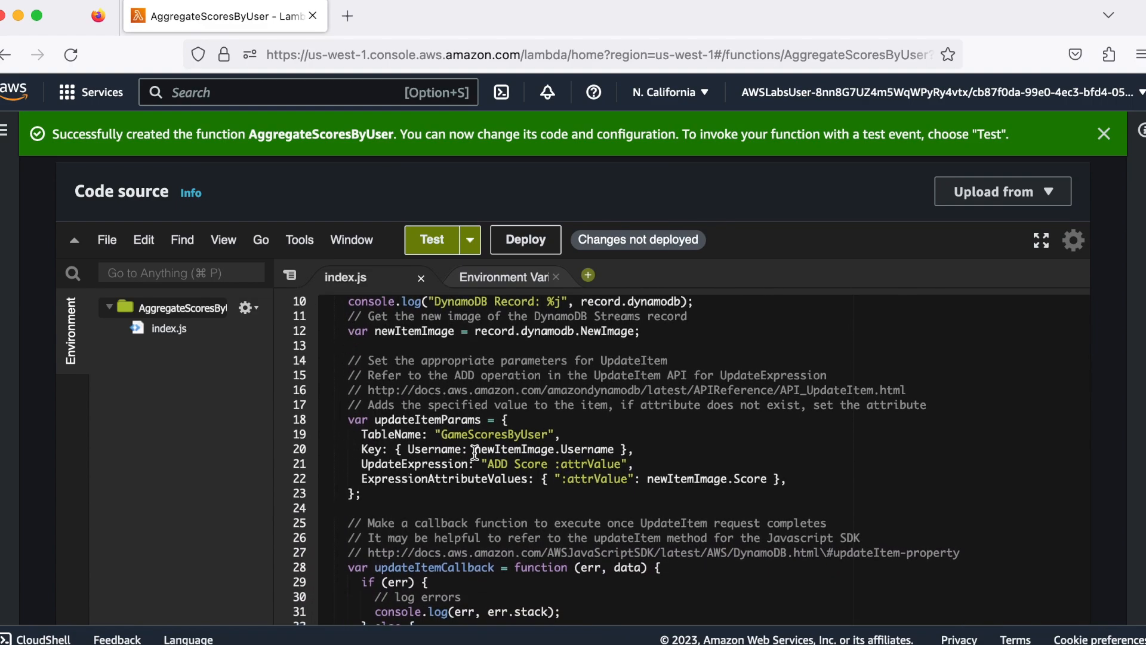
scroll(453, 460, "down", 5)
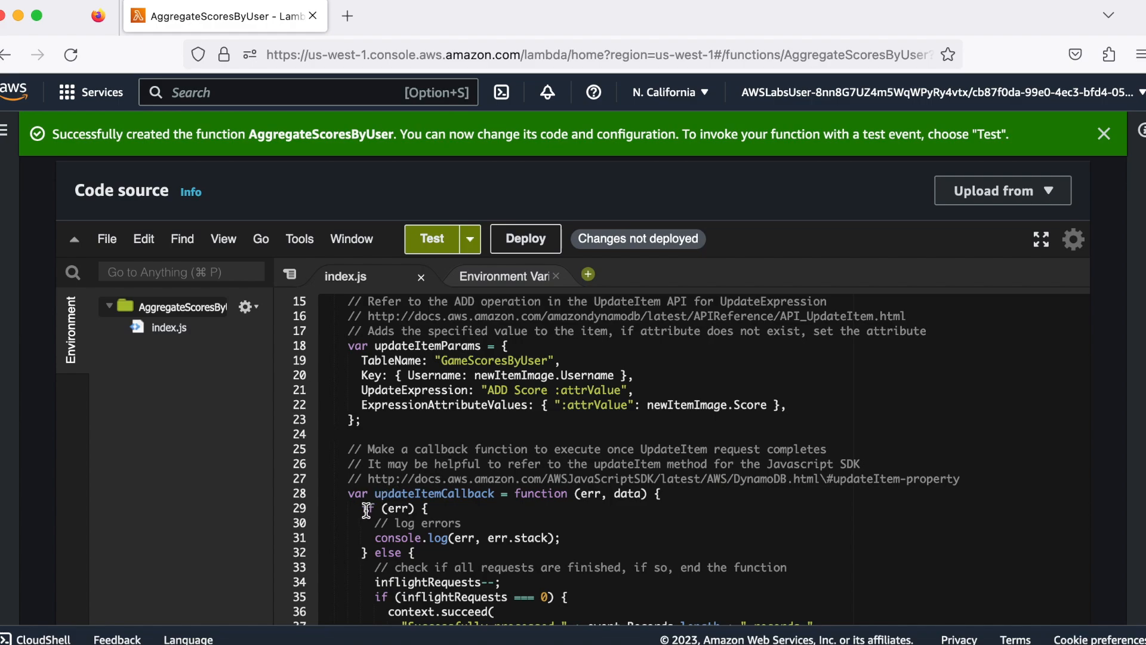
scroll(367, 507, "down", 4)
scroll(366, 507, "down", 5)
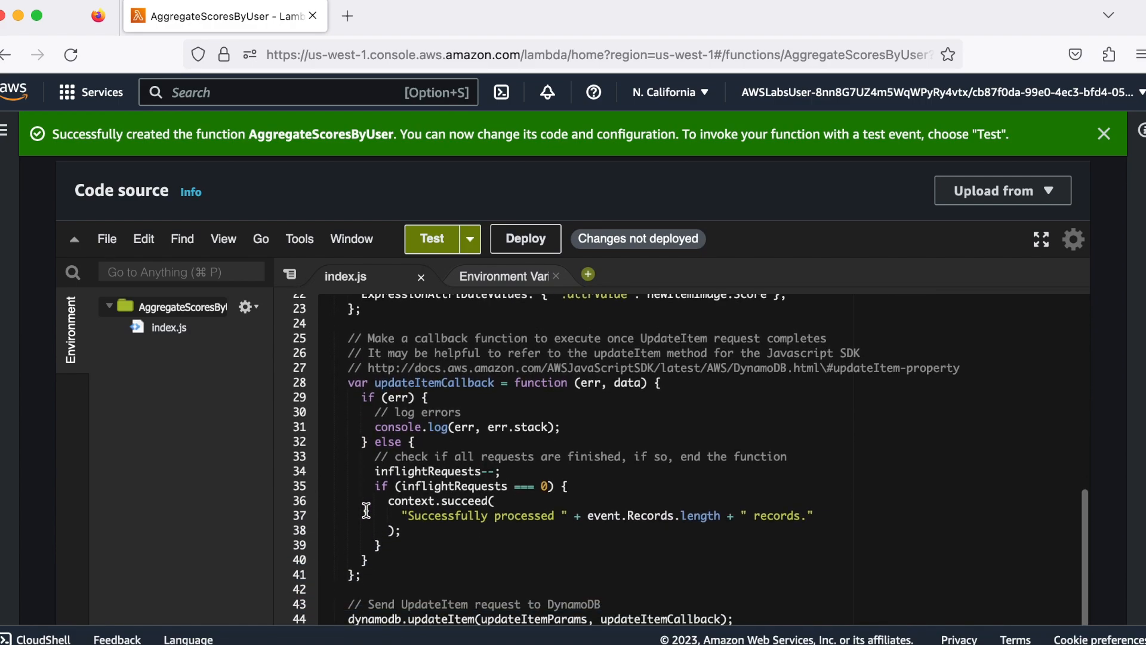
scroll(416, 508, "down", 6)
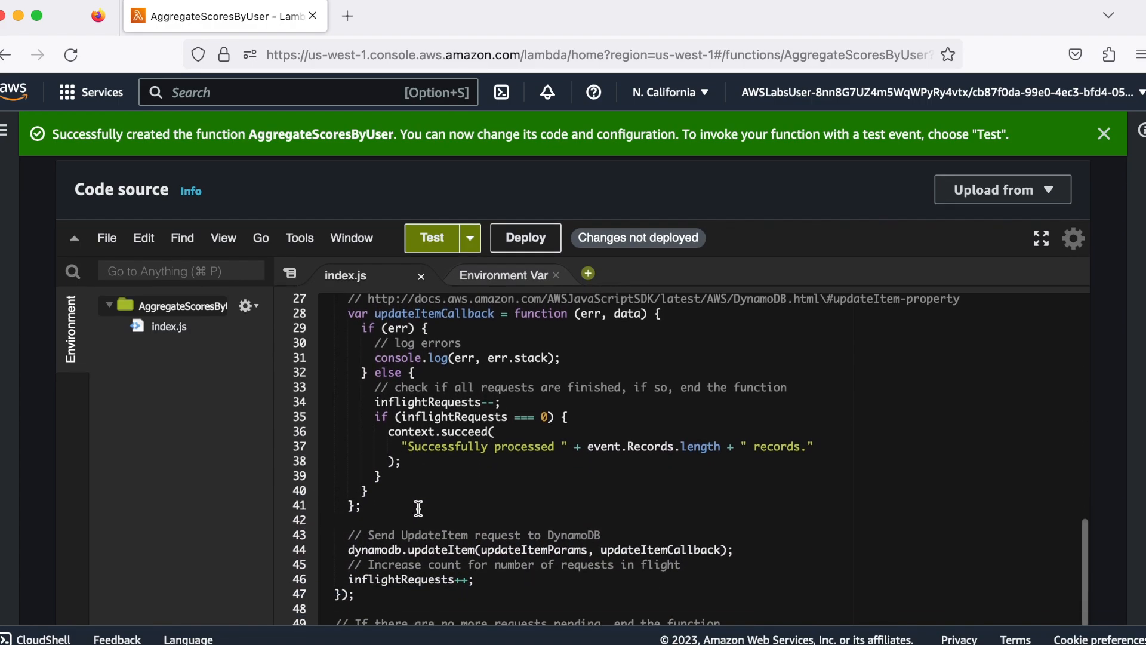
scroll(418, 508, "down", 2)
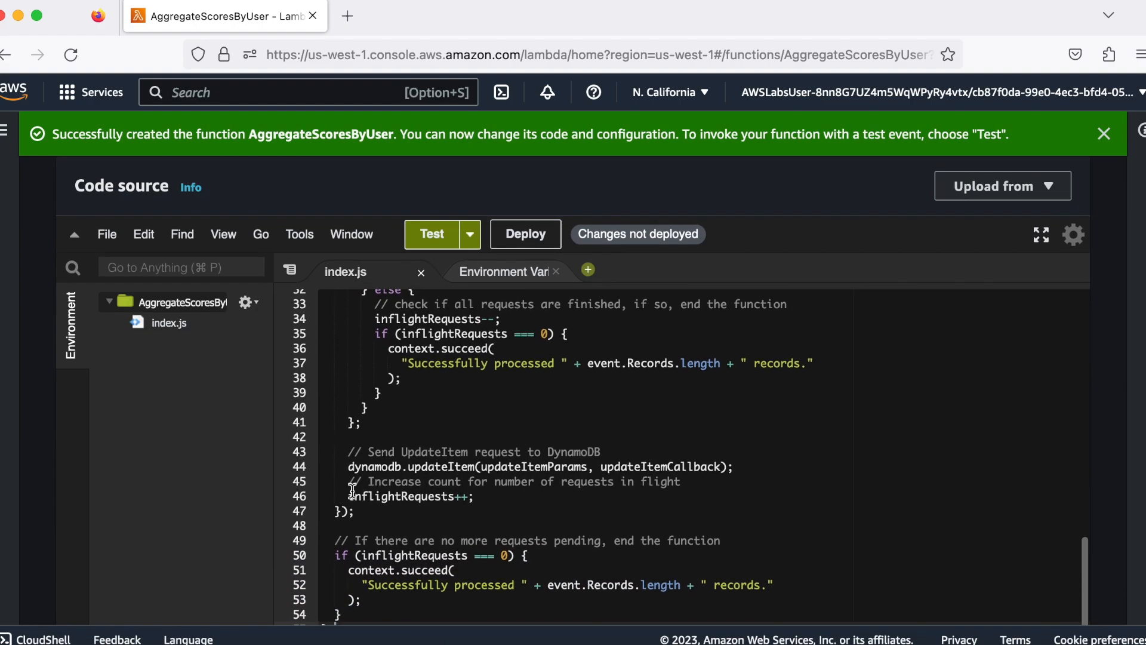
scroll(603, 487, "down", 4)
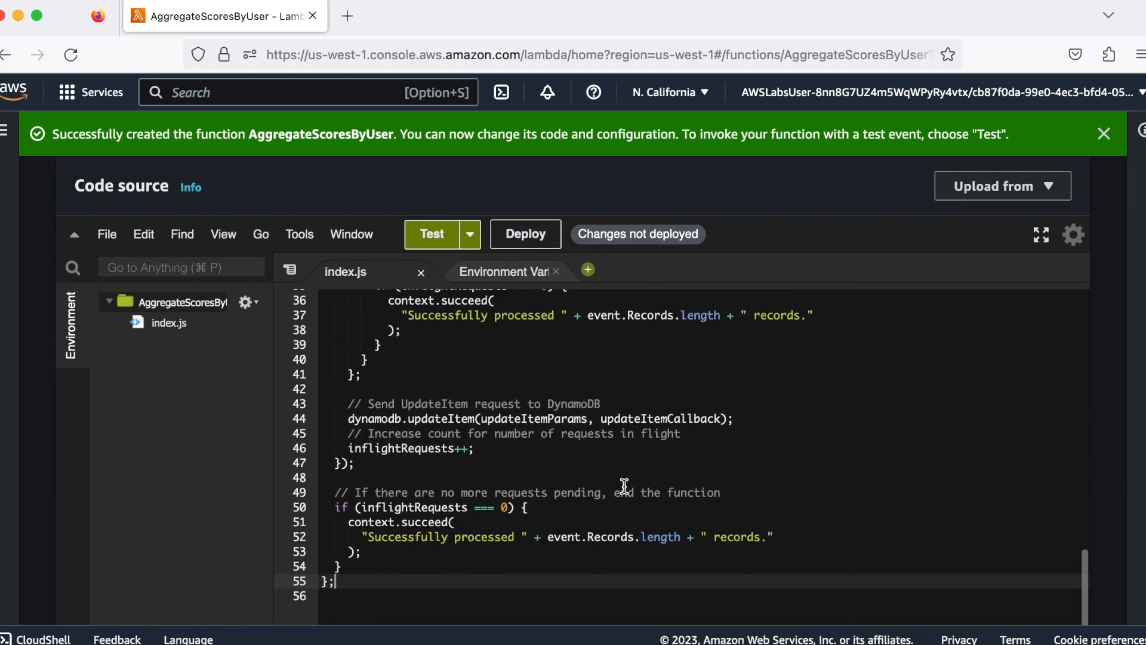
Deploy the changed code of the AggregateScoresByUser function and return to its function overview
left_click(525, 234)
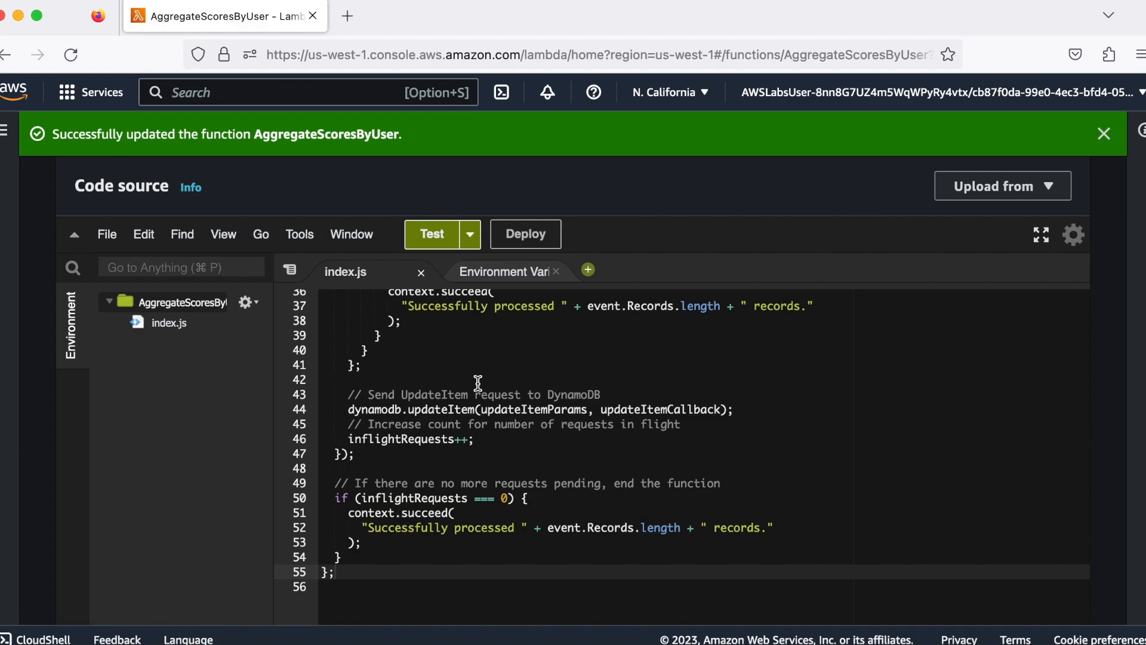
scroll(474, 406, "up", 3)
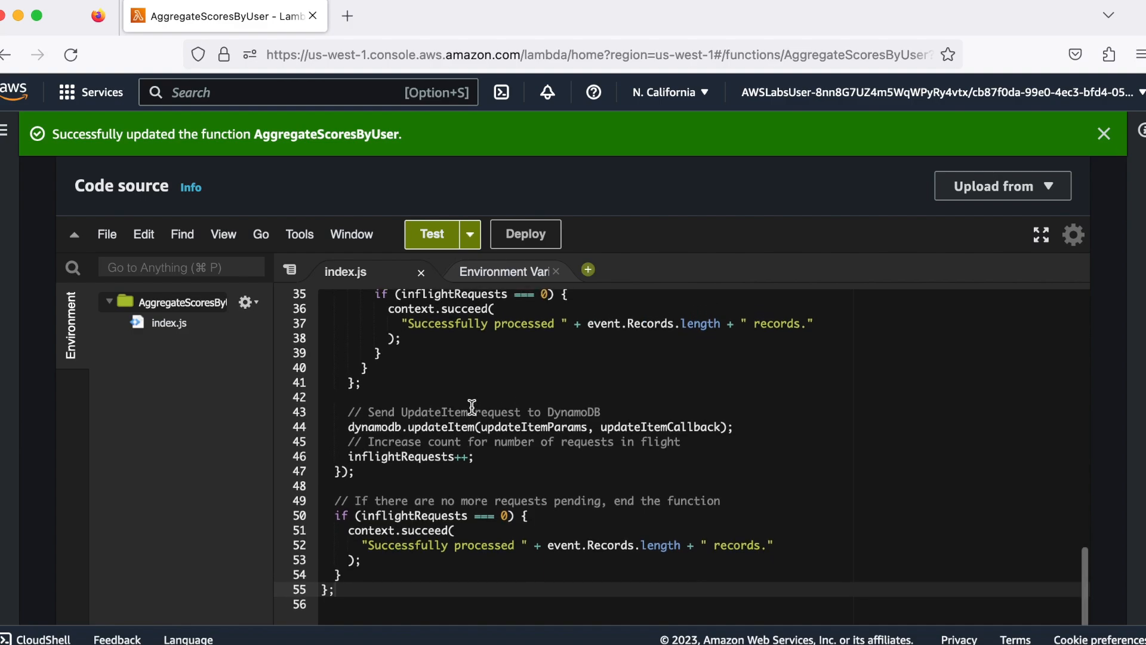
scroll(28, 430, "up", 10)
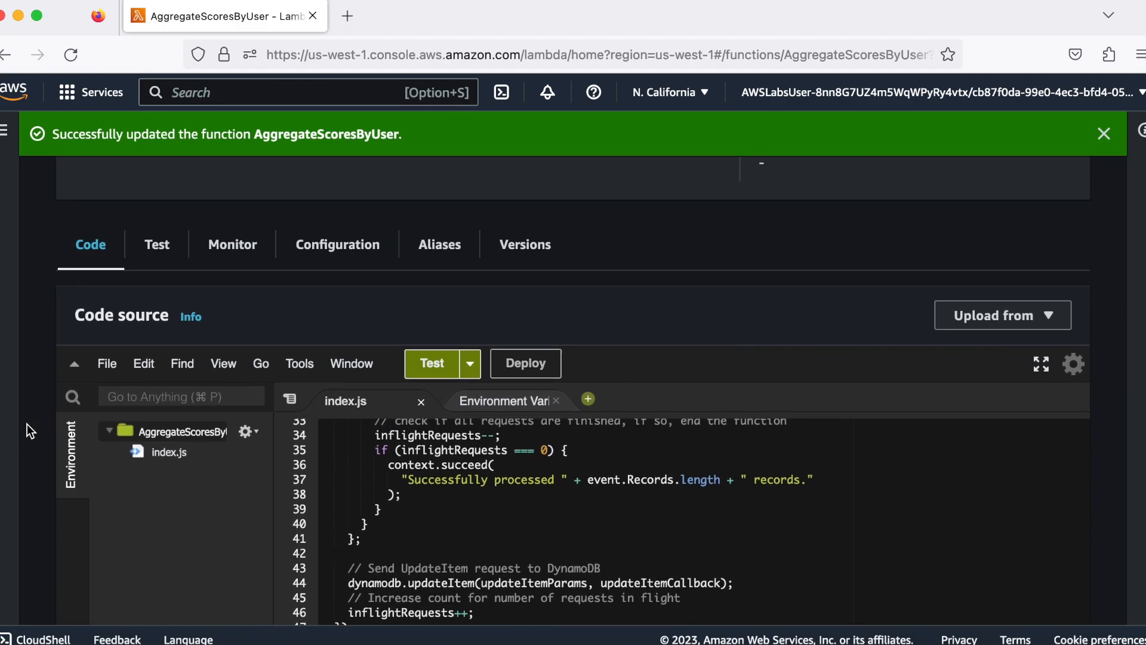
scroll(27, 425, "up", 1)
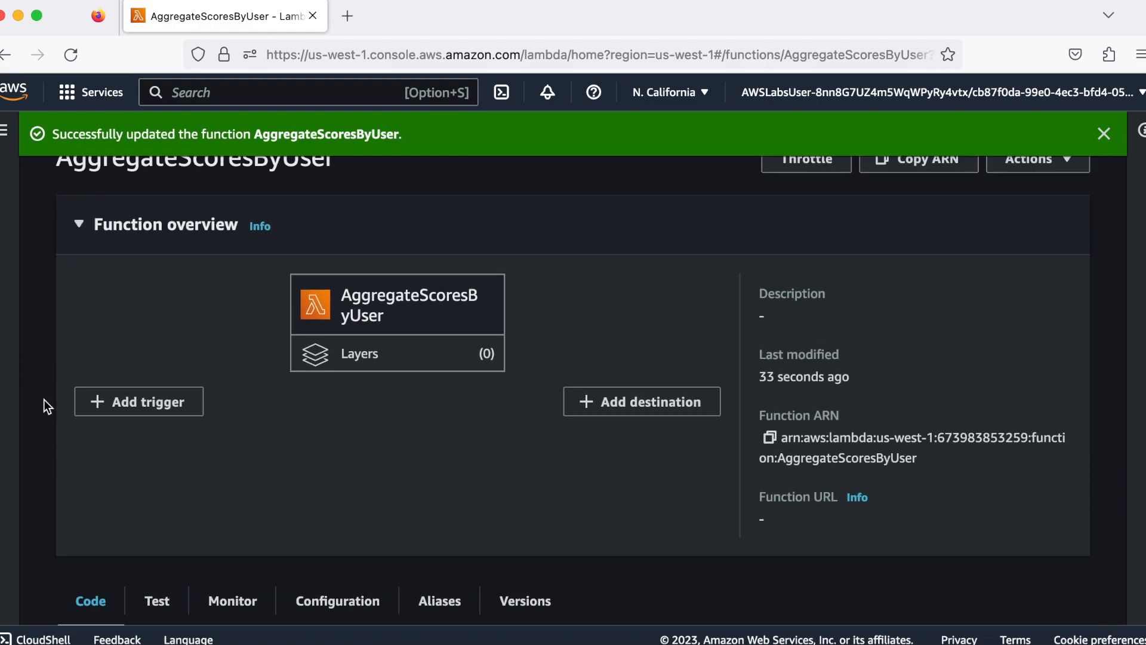
Start a new trigger for the AggregateScoresByUser function with DynamoDB as its source
left_click(142, 395)
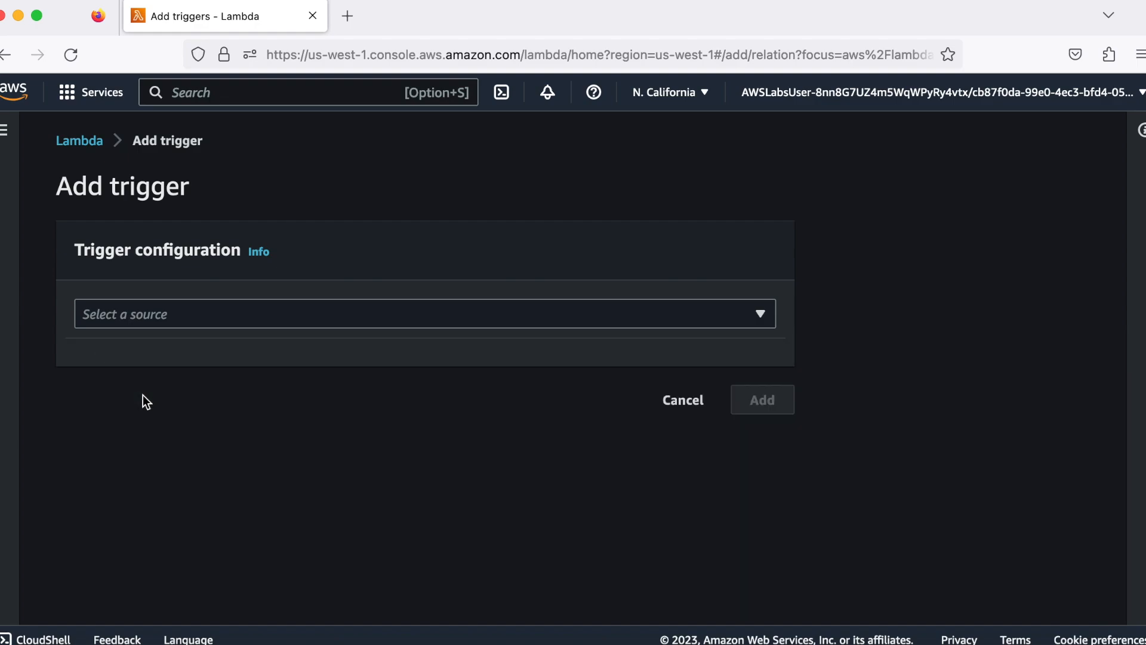
left_click(306, 311)
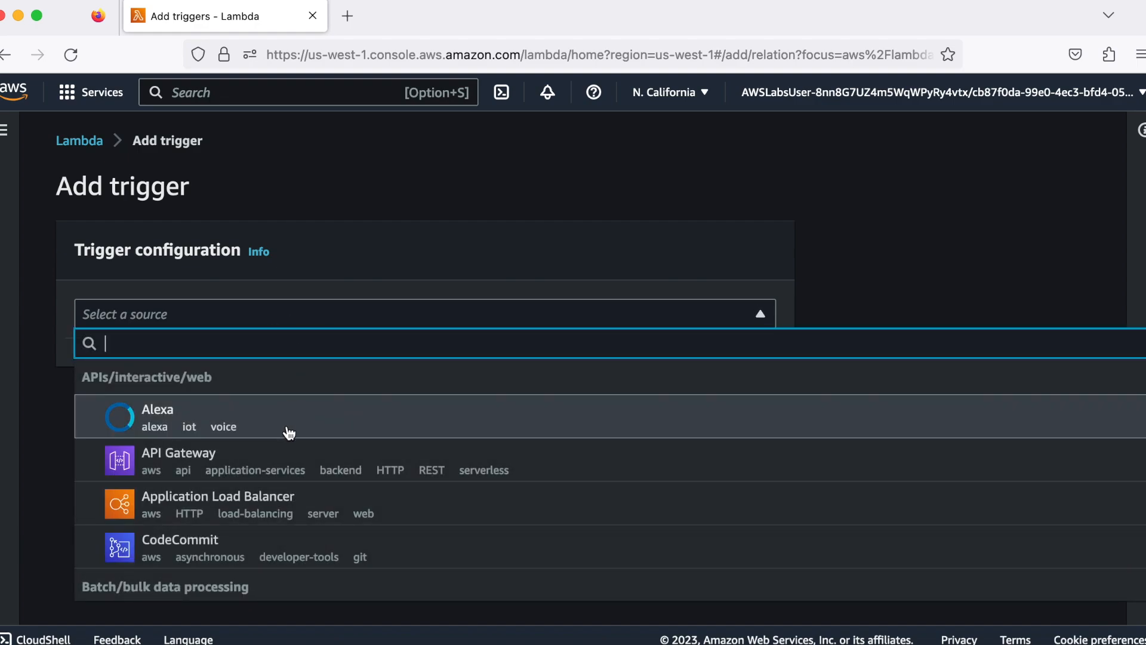
scroll(289, 433, "down", 5)
scroll(289, 433, "down", 4)
scroll(290, 432, "down", 5)
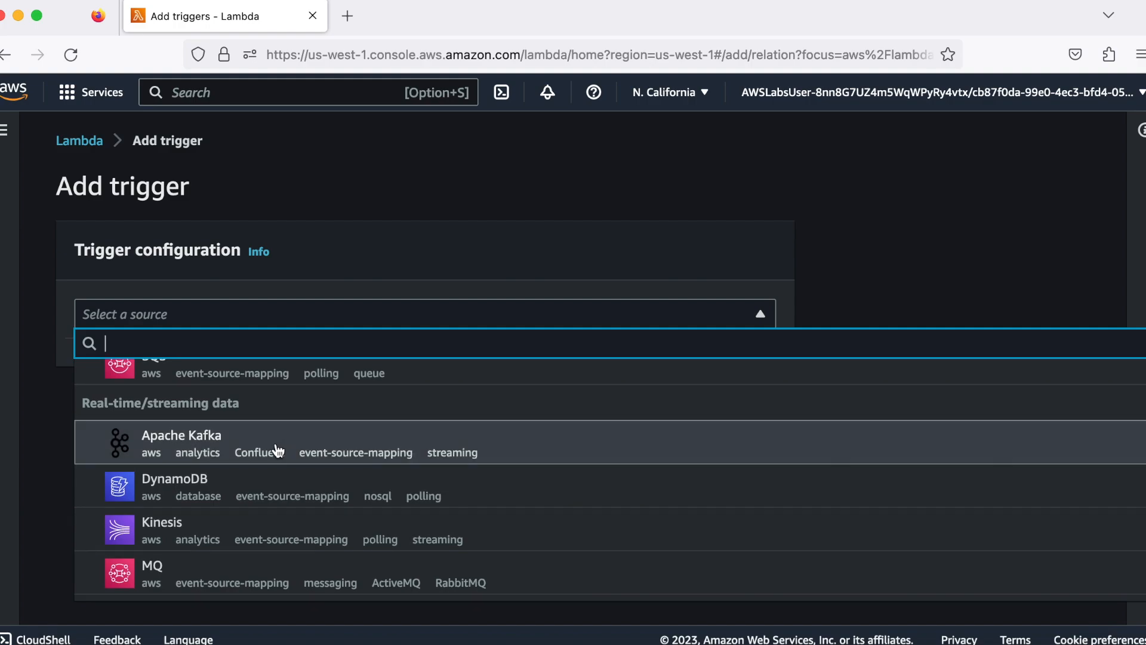
left_click(265, 481)
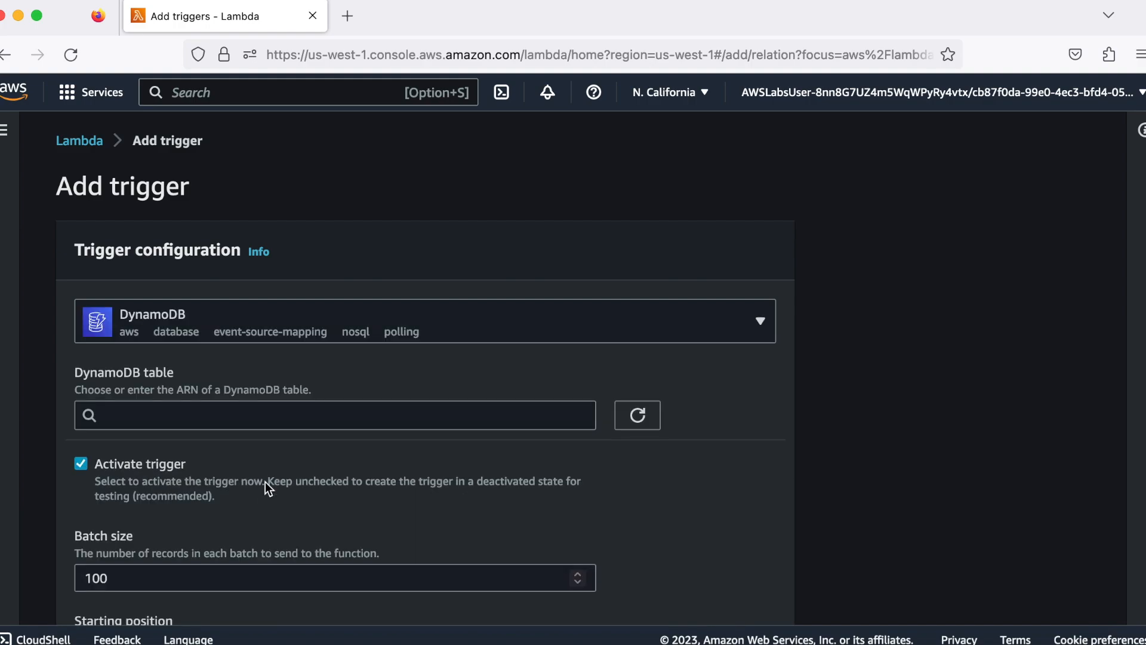
Choose the GameScoreRecords table for the trigger and add it with the default batch size and starting position
left_click(356, 422)
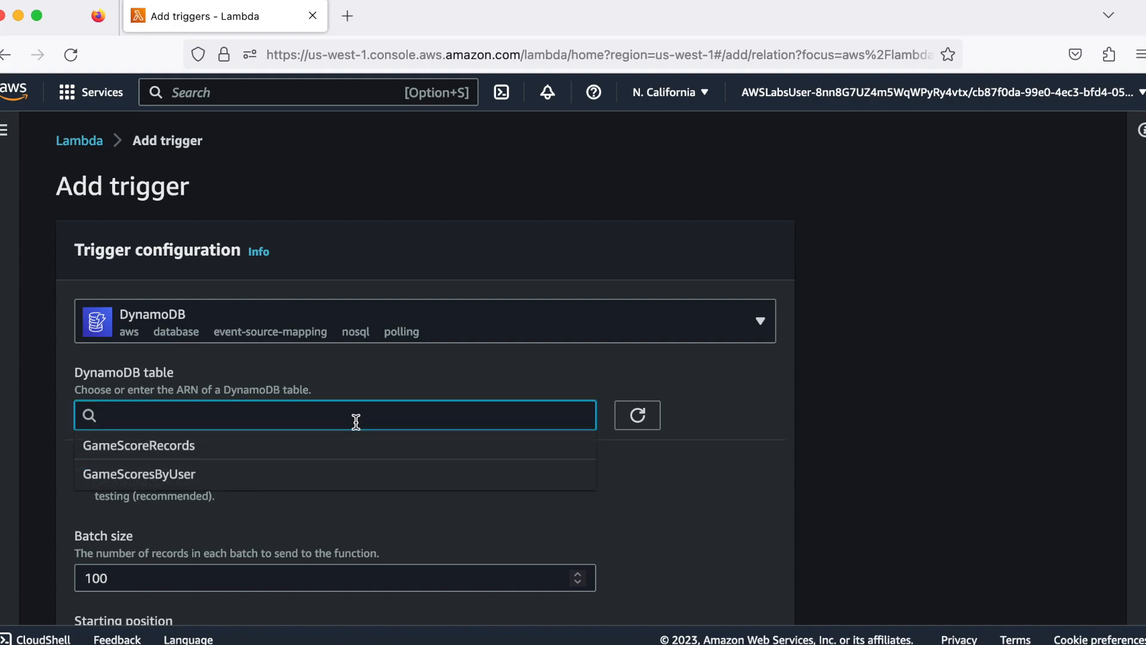
left_click(308, 445)
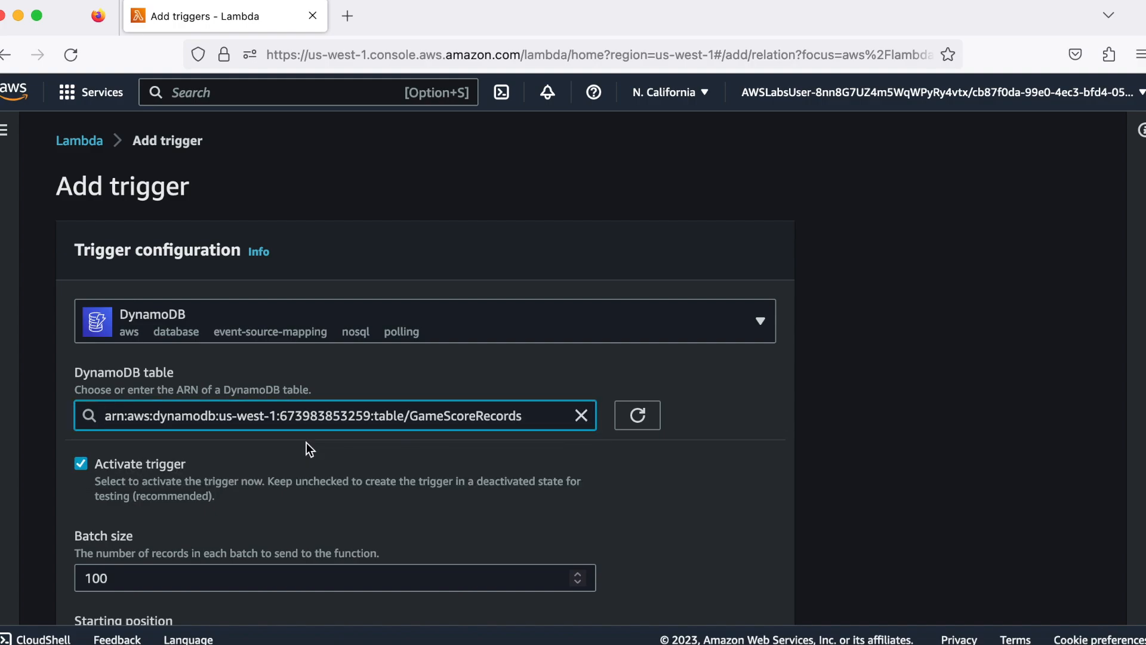
scroll(297, 485, "down", 3)
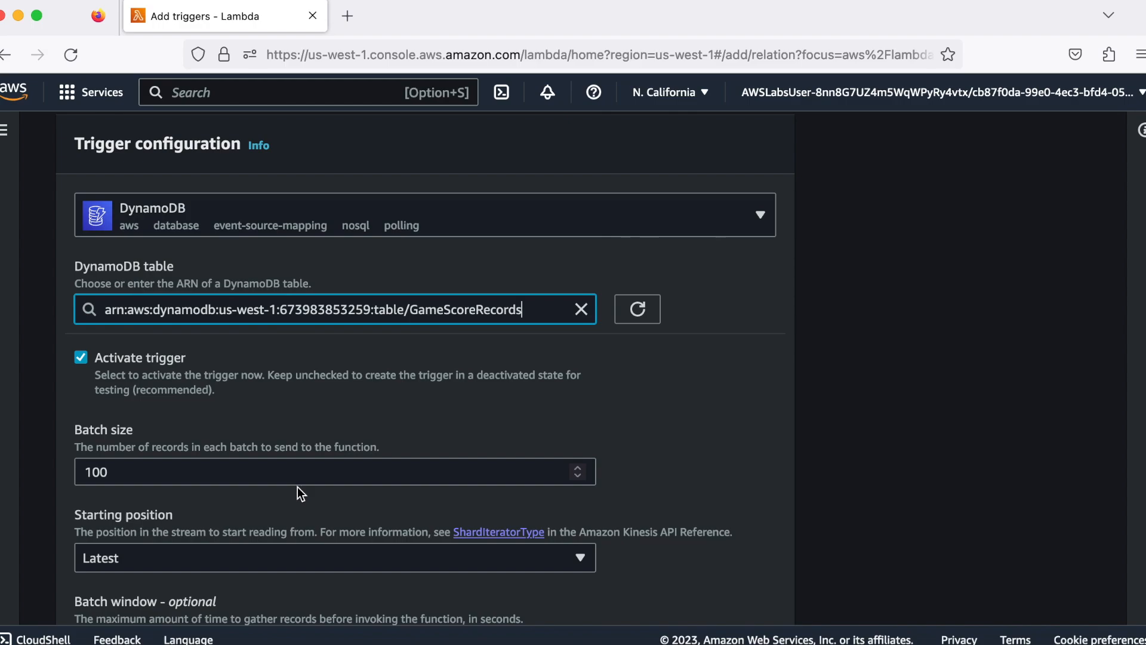
scroll(297, 486, "down", 3)
scroll(297, 486, "down", 2)
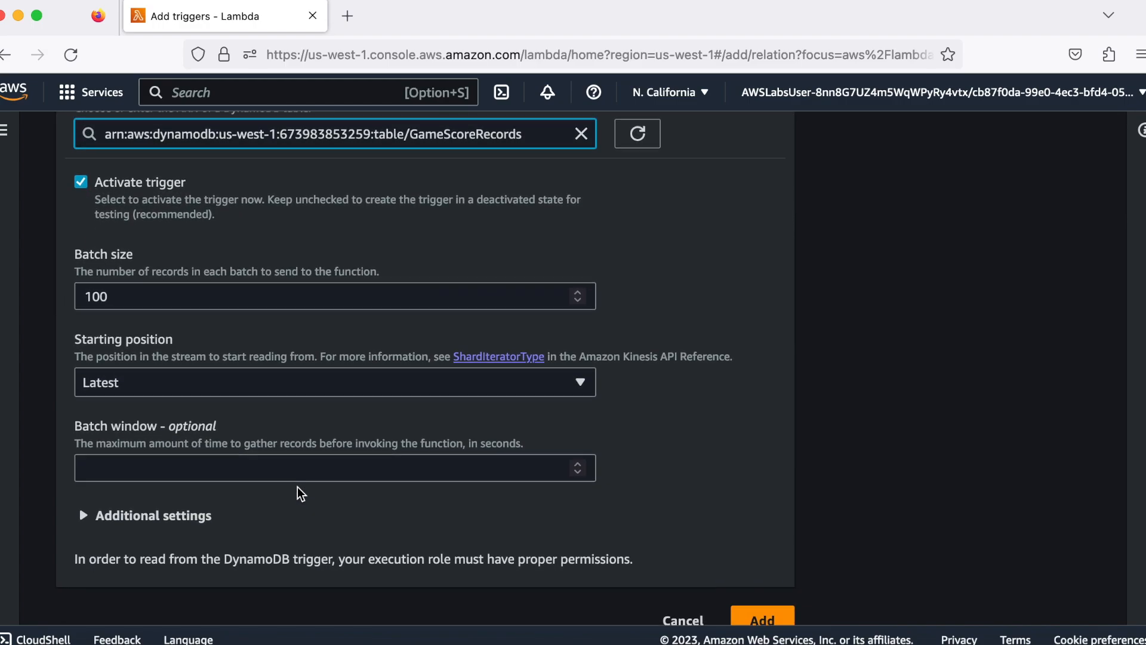
left_click(757, 591)
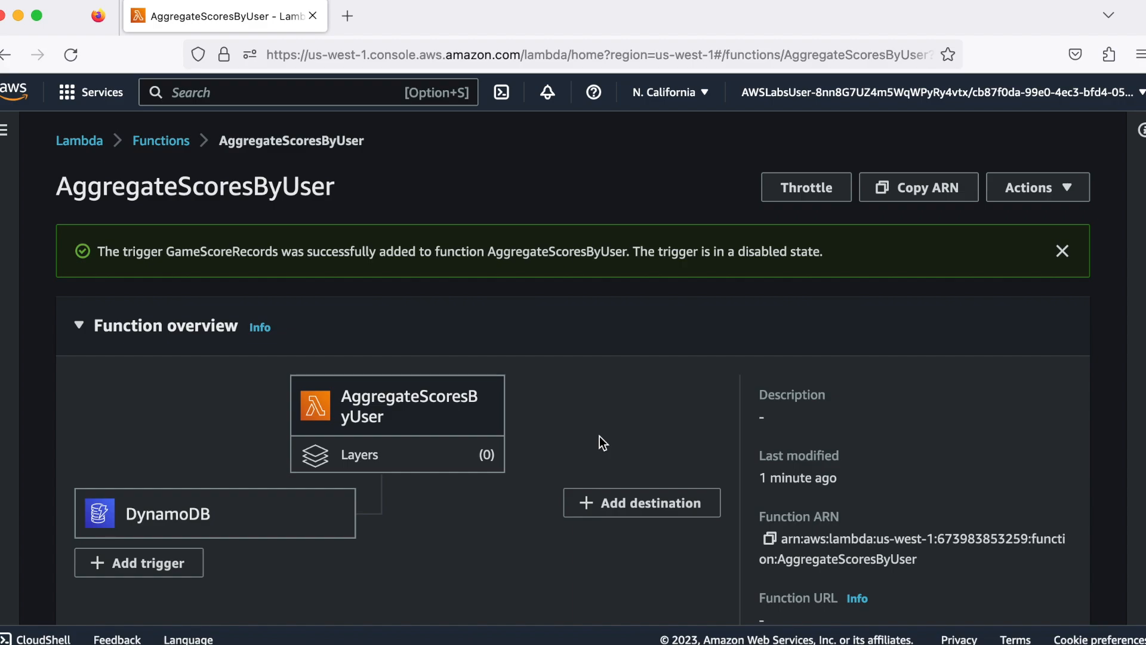
Open the function's test settings and name the new test event "score"
scroll(599, 435, "down", 3)
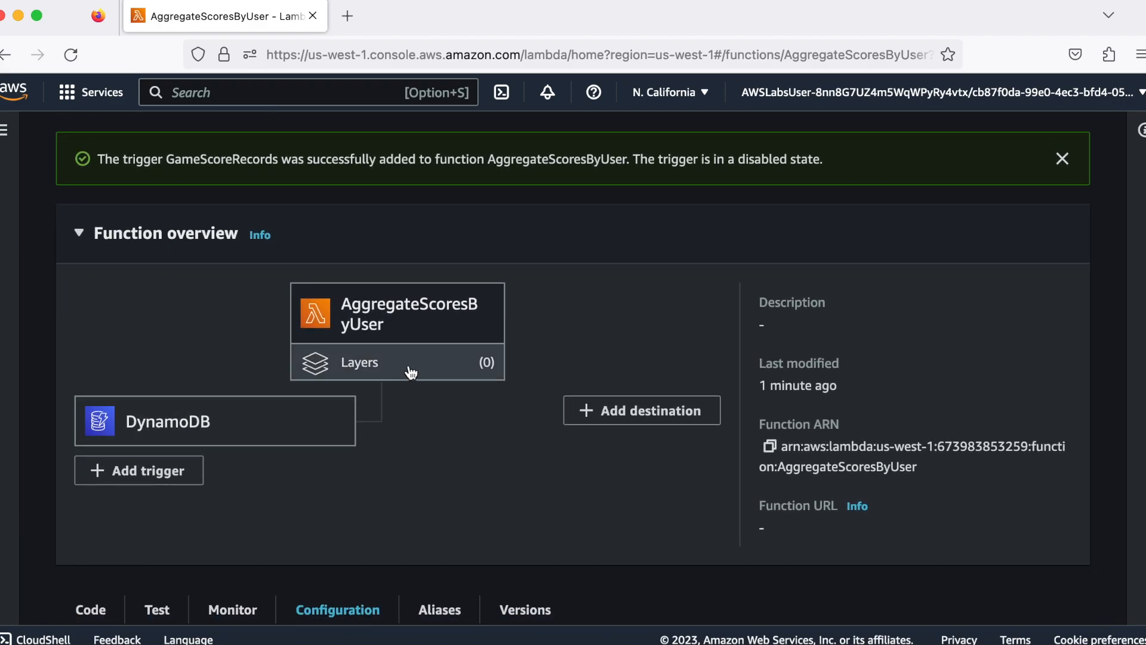
scroll(409, 440, "down", 3)
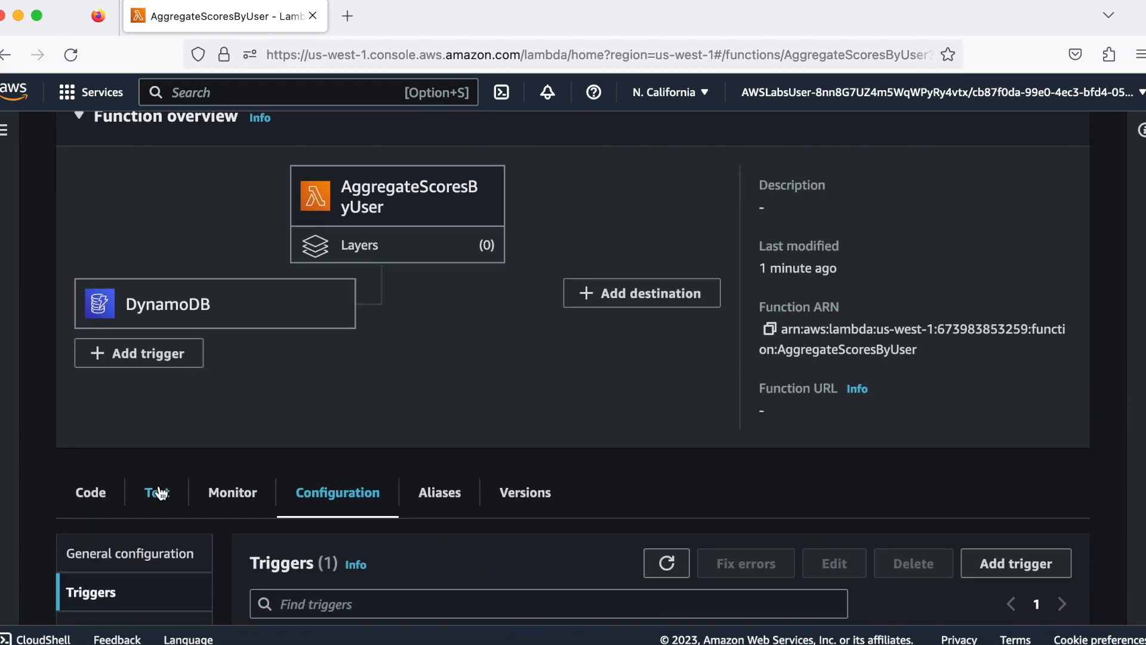
left_click(160, 493)
scroll(397, 424, "down", 3)
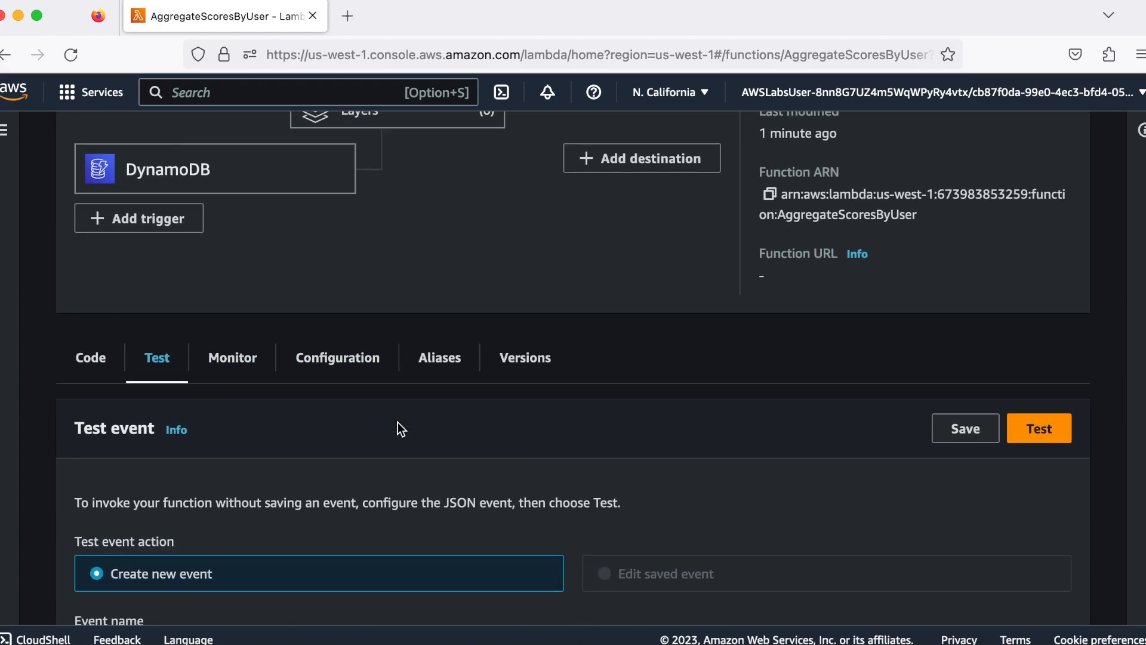
scroll(397, 421, "down", 2)
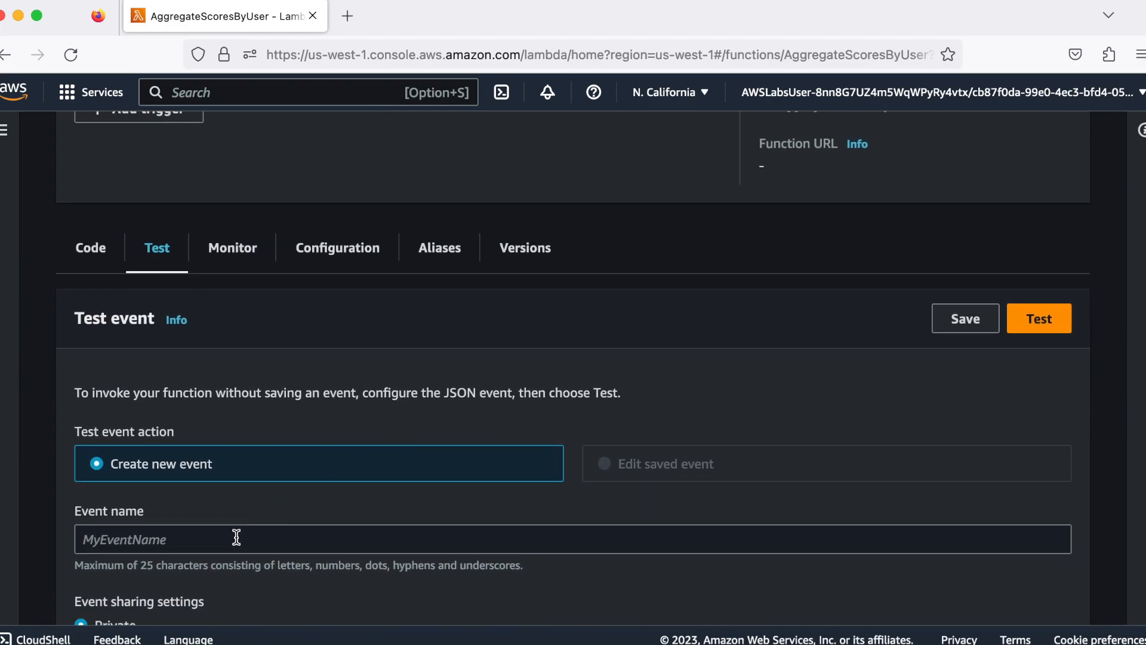
left_click(236, 537)
type("score")
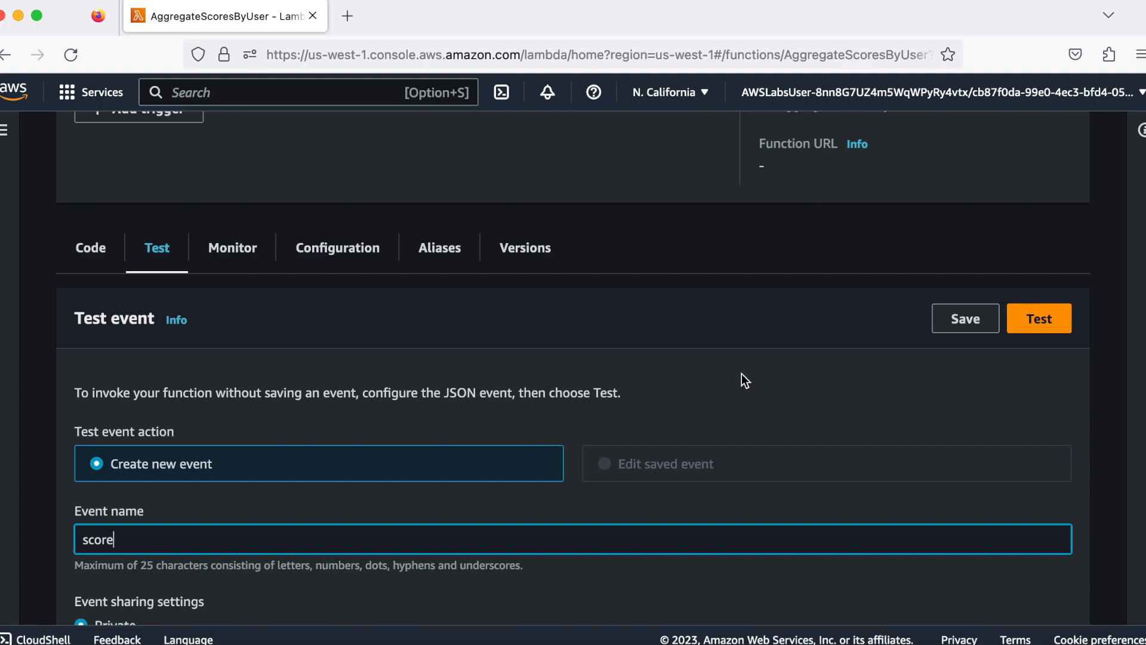
Delete the entire default hello-world JSON from the test event's Event JSON editor
scroll(741, 374, "down", 3)
scroll(741, 374, "down", 3)
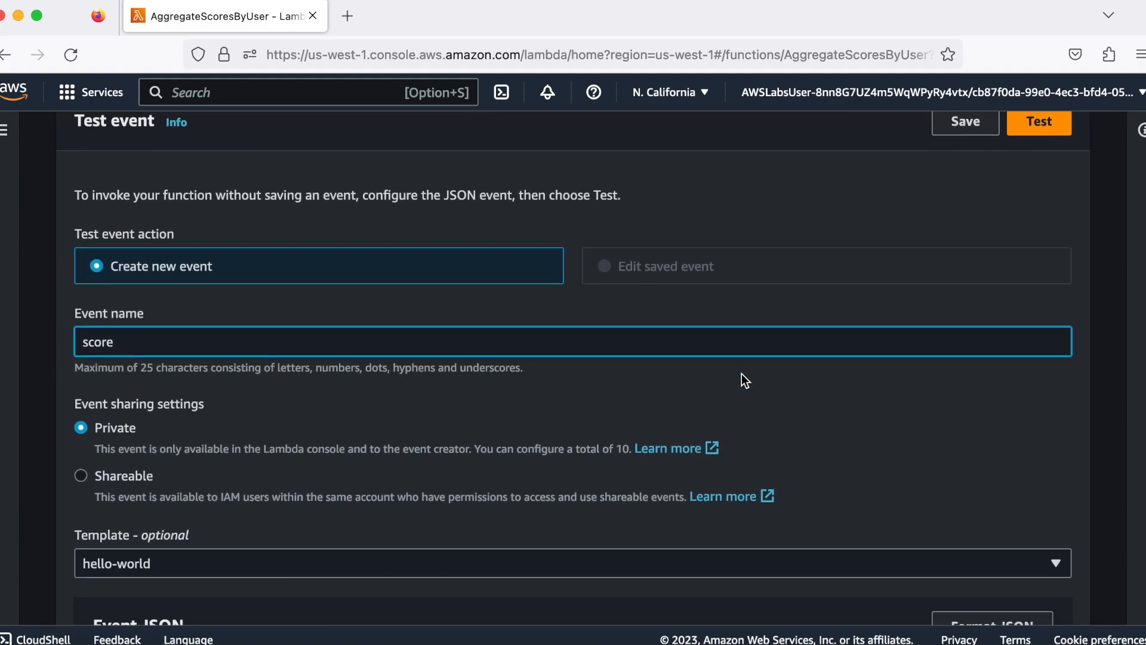
scroll(742, 373, "down", 2)
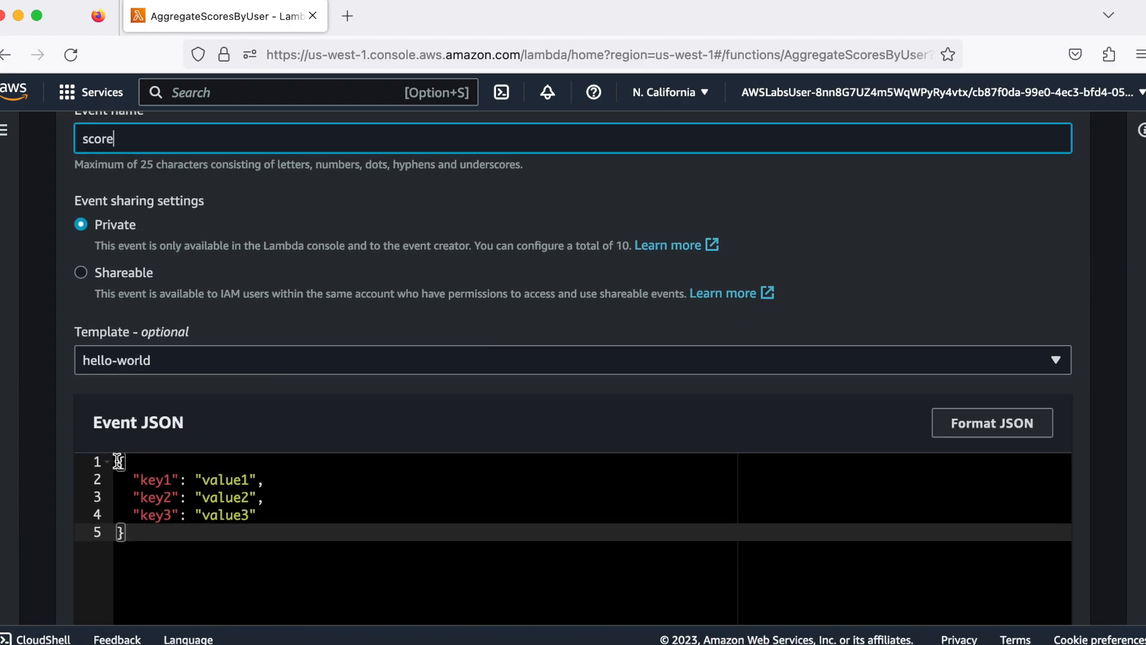
left_click_drag(118, 461, 136, 530)
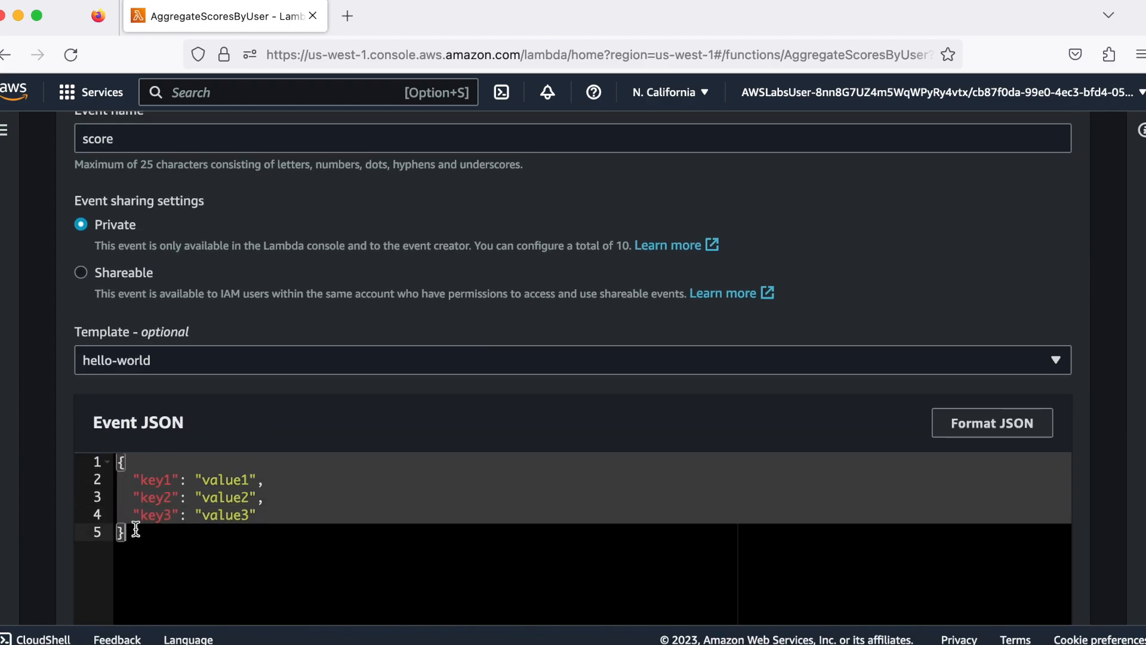
key("BackSpace")
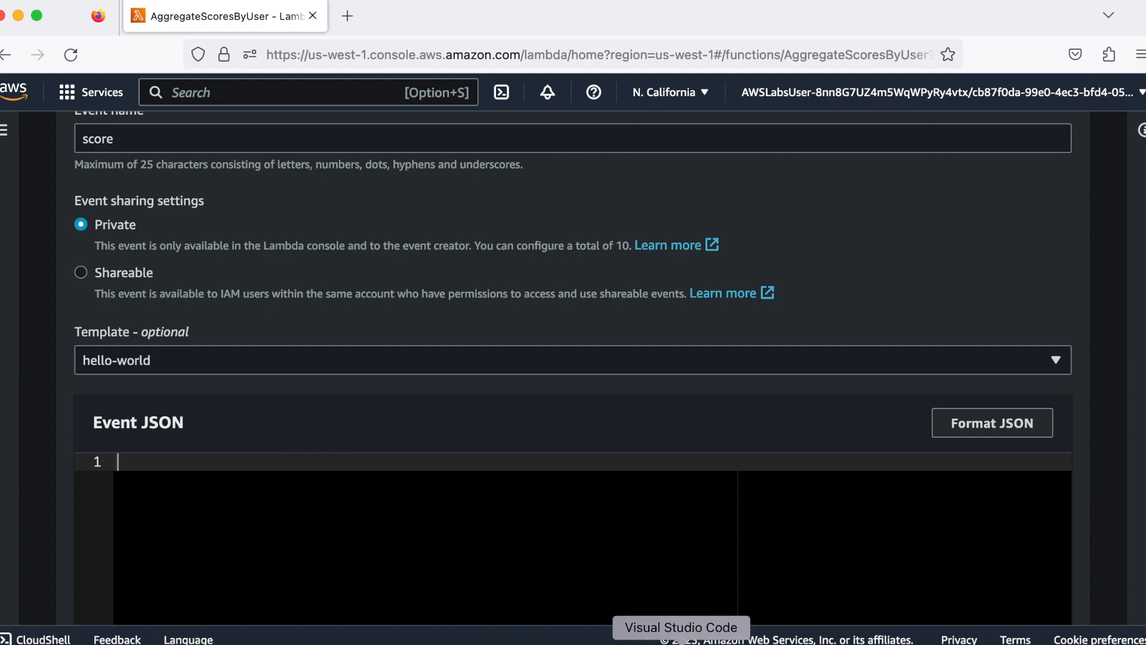
Switch to Visual Studio Code and copy the entire DynamoDB "Records" JSON from the Untitled-2 file
left_click(681, 641)
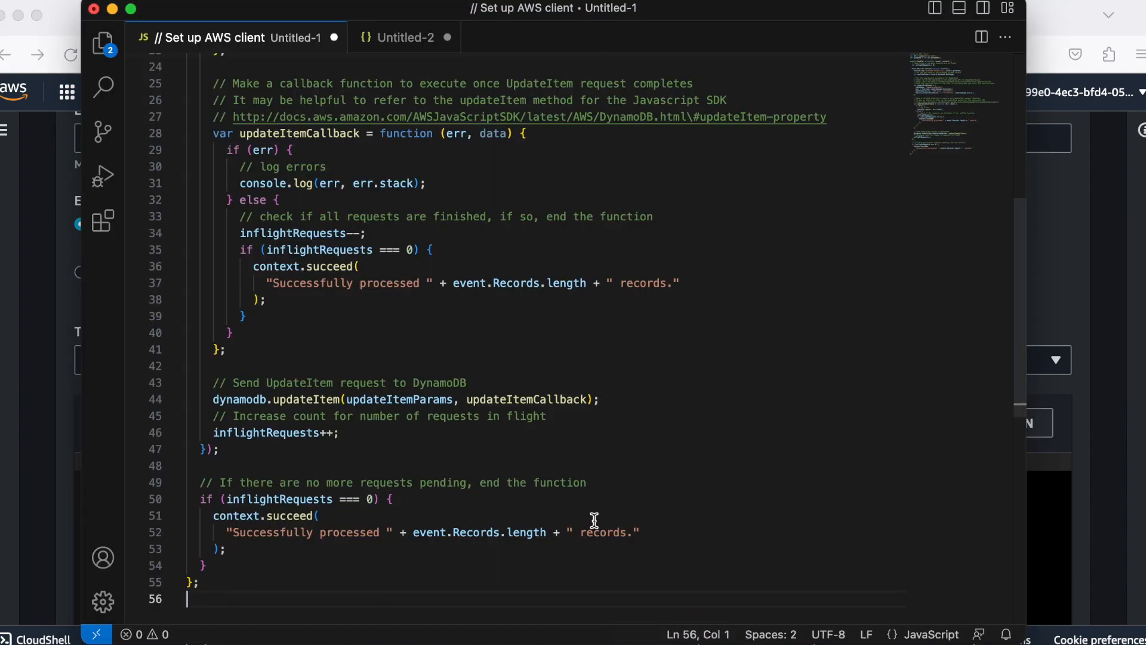
left_click(419, 39)
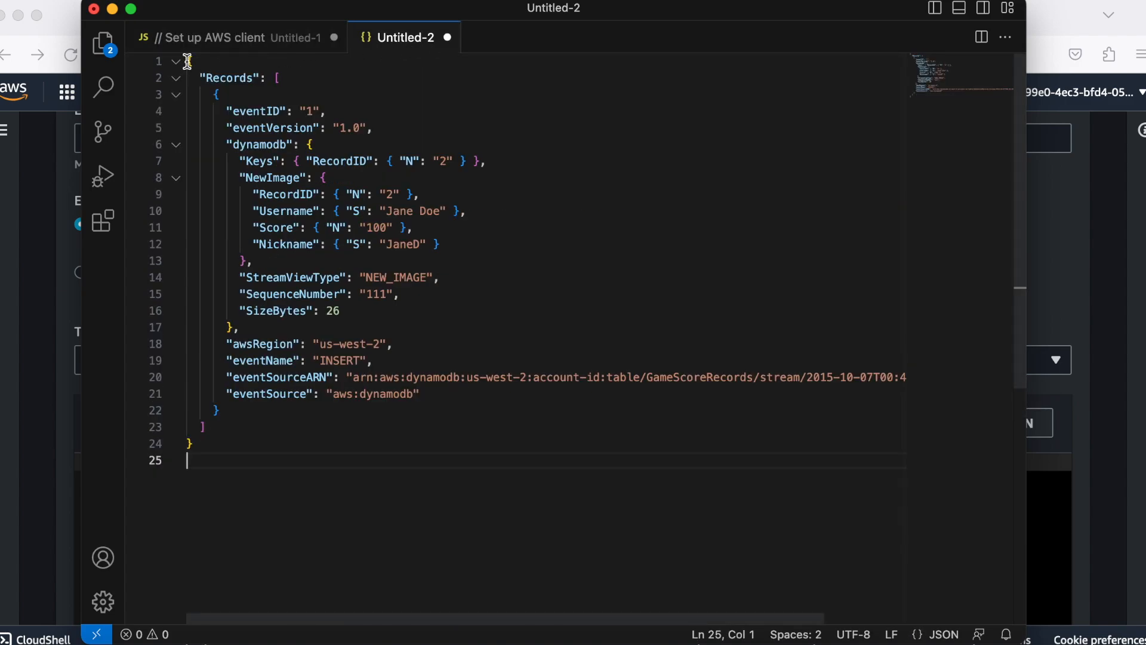
left_click_drag(187, 60, 212, 442)
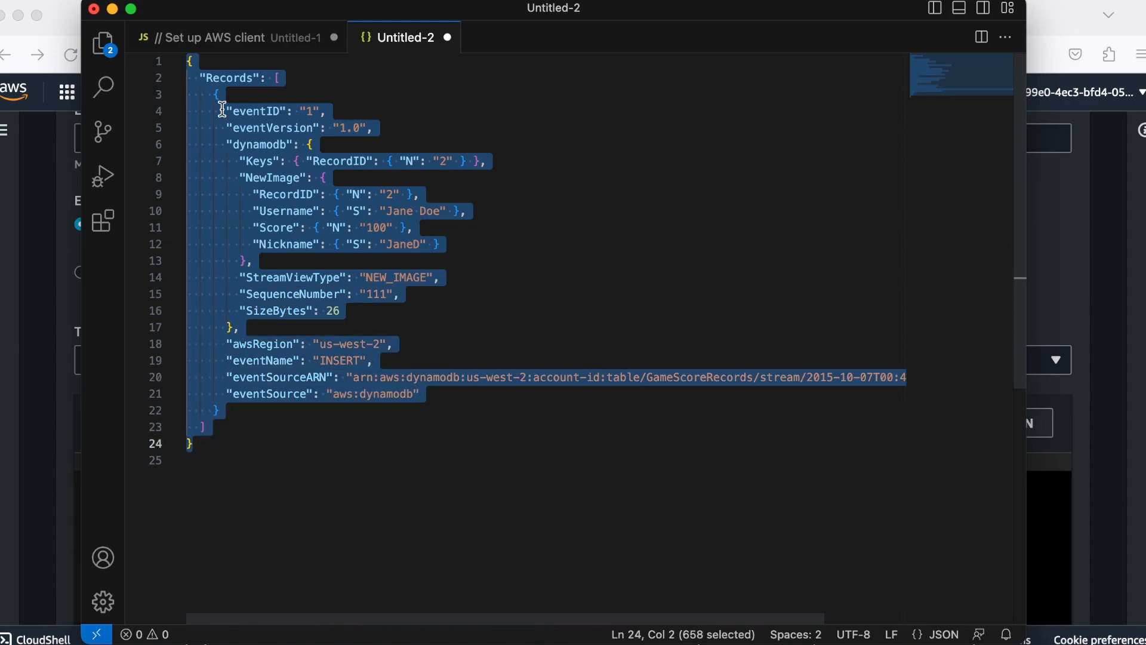
left_click(120, 0)
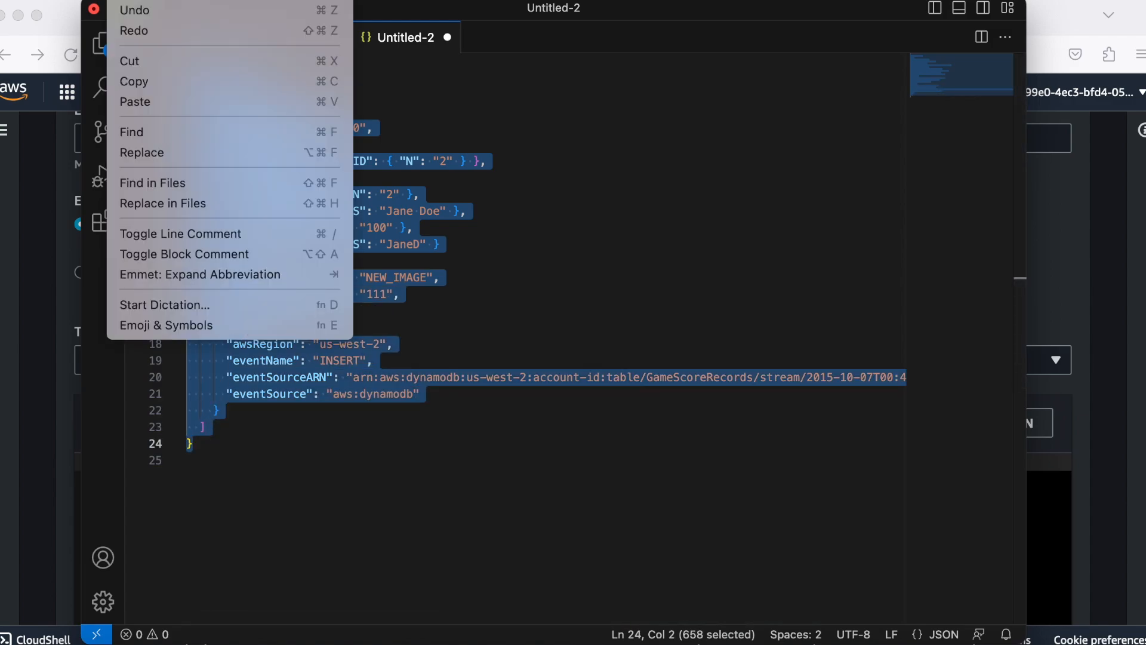
left_click(133, 81)
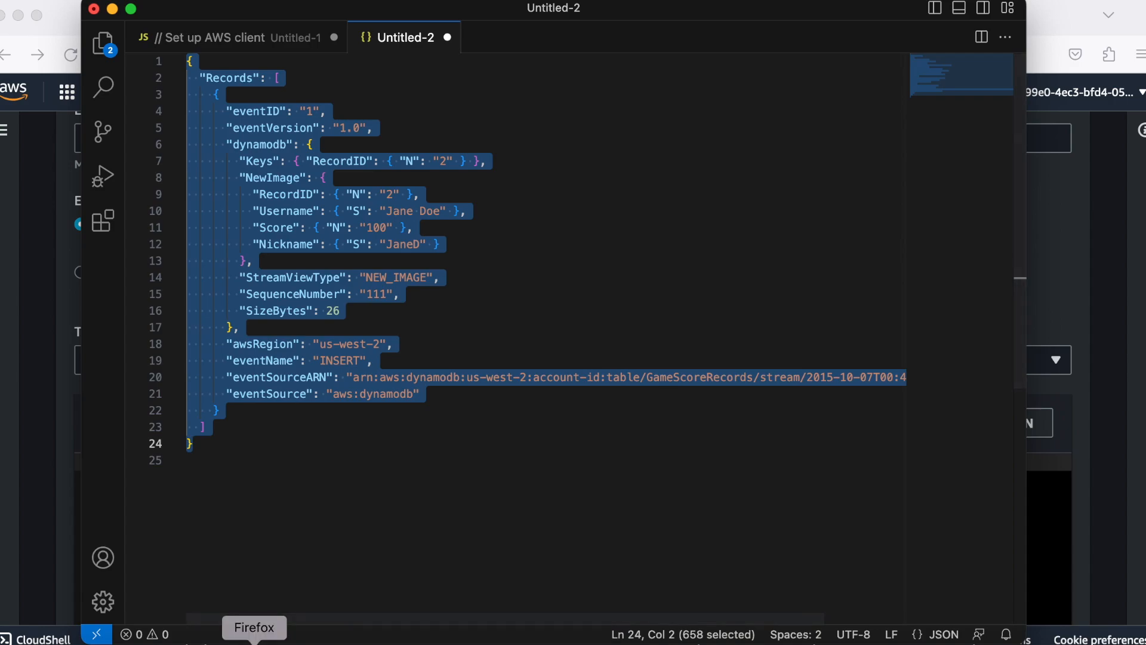
Switch back to Firefox and paste the copied Records JSON into the empty Event JSON editor
left_click(254, 640)
left_click(164, 490)
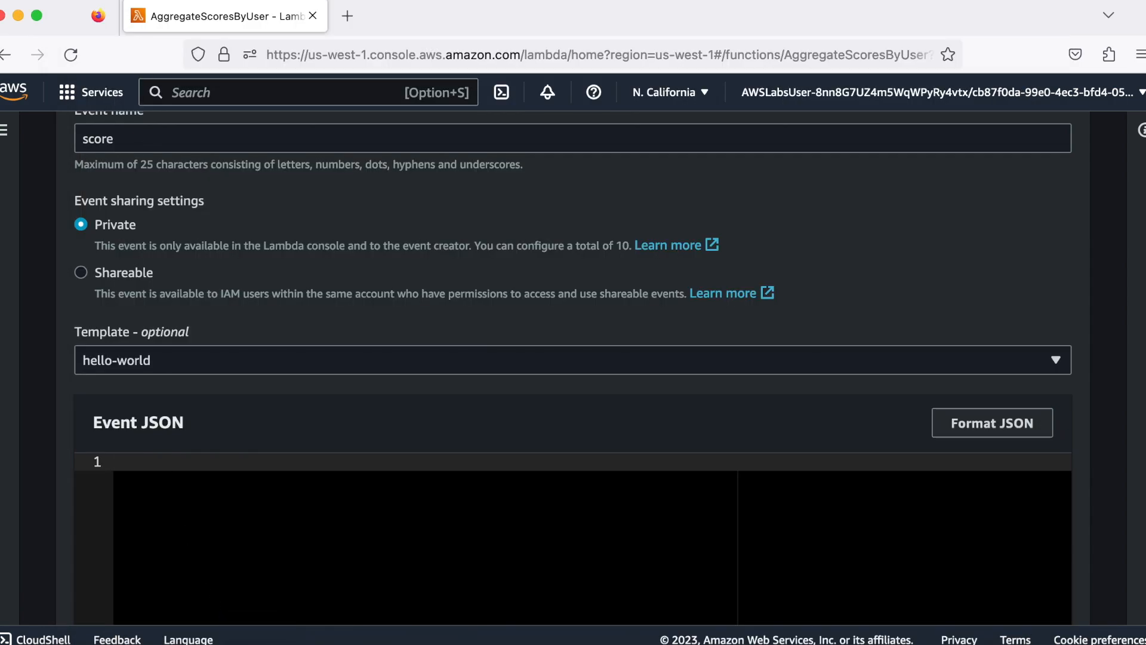
left_click(98, 2)
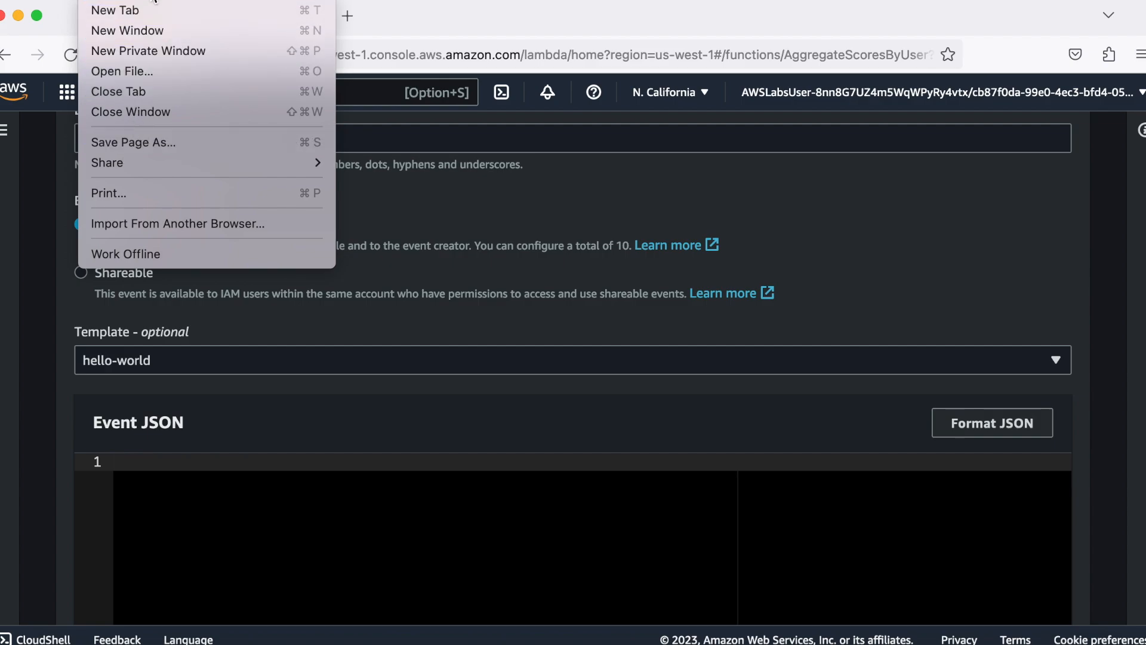
mouse_move(149, 2)
left_click(155, 97)
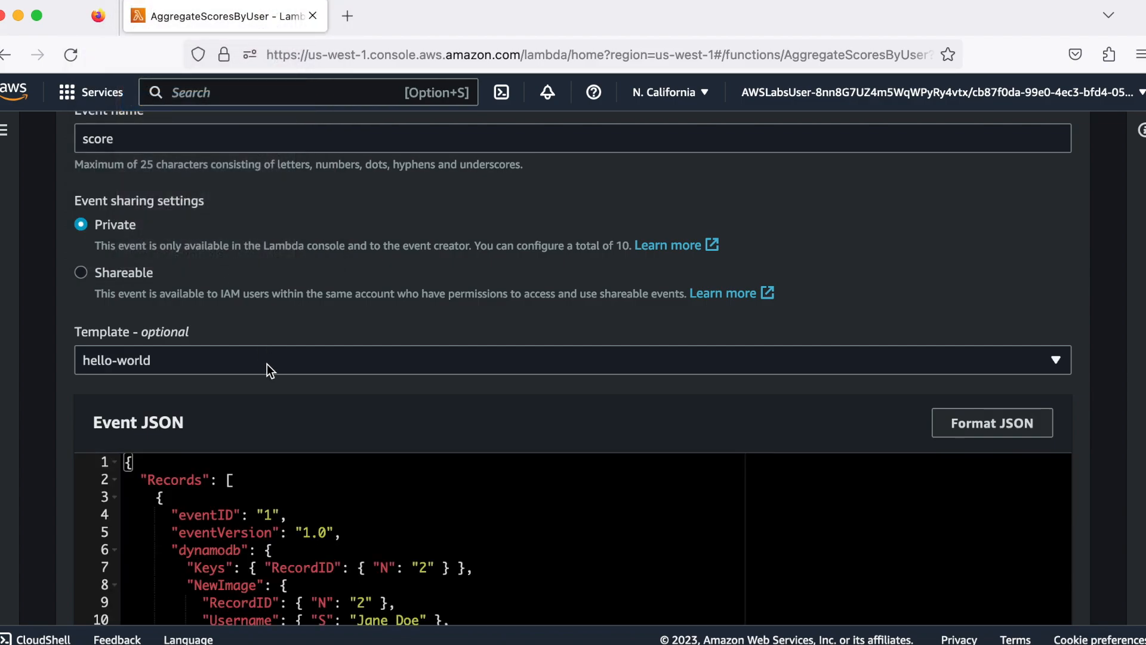
Check the pasted event JSON, save the "score" test event, and return to the function overview
scroll(267, 369, "down", 3)
scroll(267, 371, "down", 3)
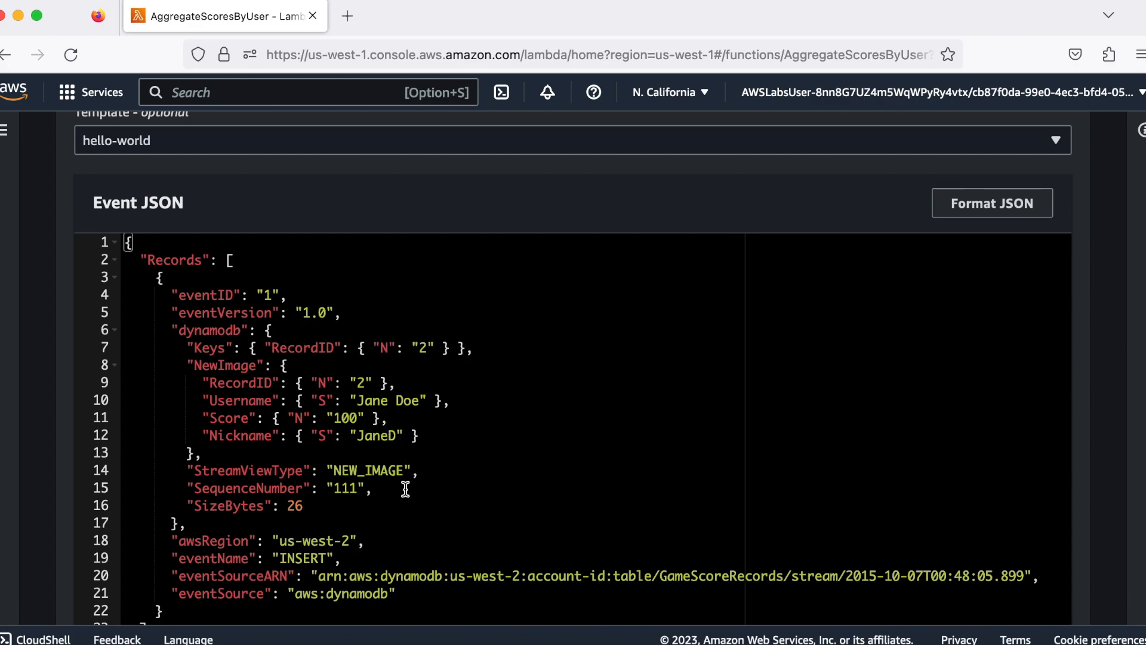
scroll(405, 493, "down", 2)
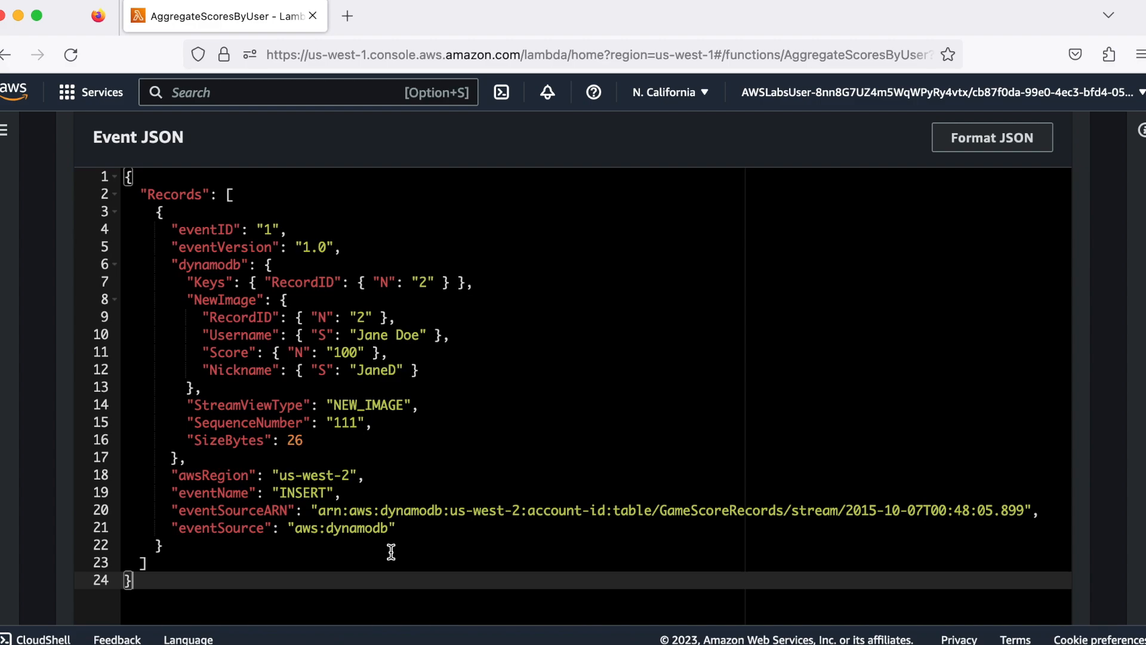
scroll(391, 551, "down", 1)
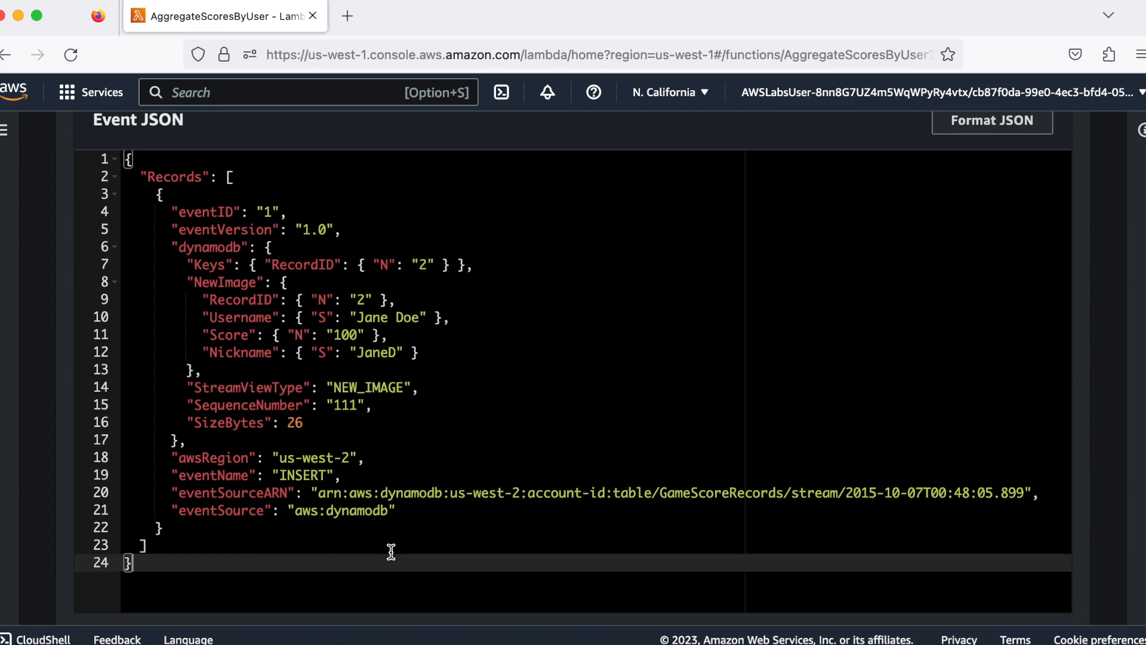
scroll(391, 552, "up", 10)
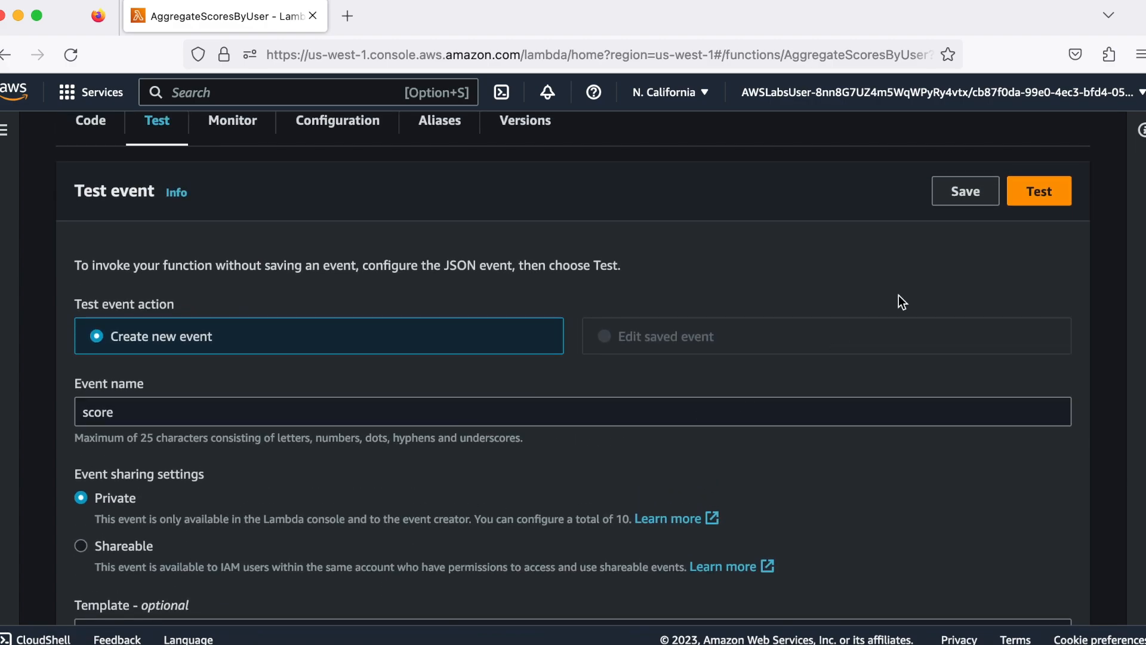
left_click(966, 192)
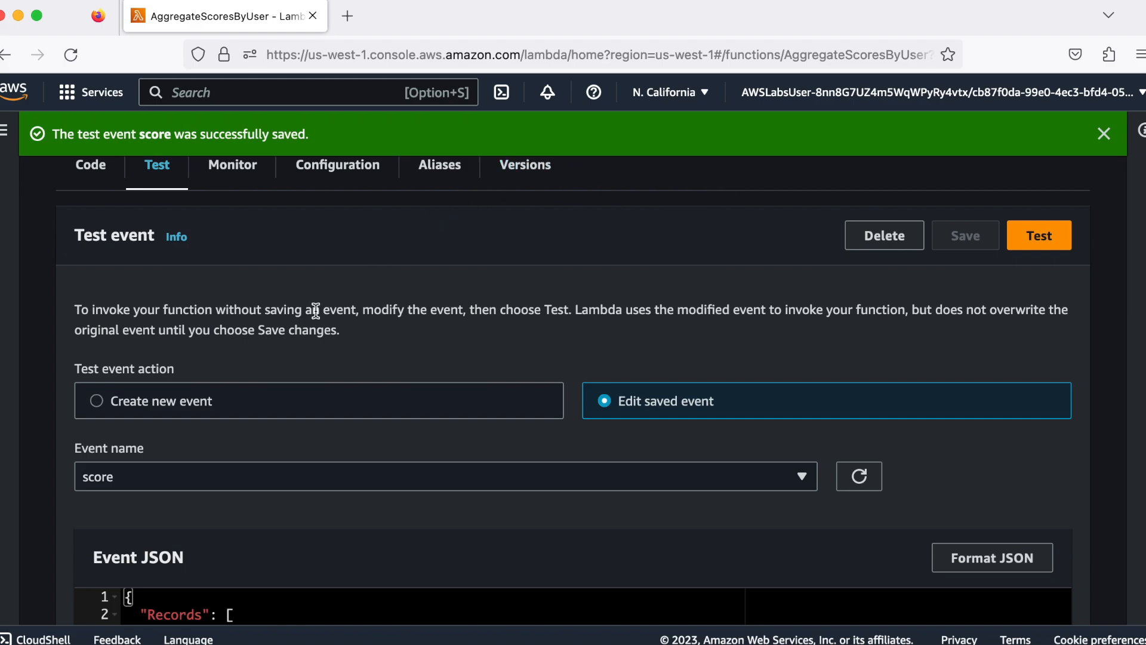
scroll(315, 310, "up", 5)
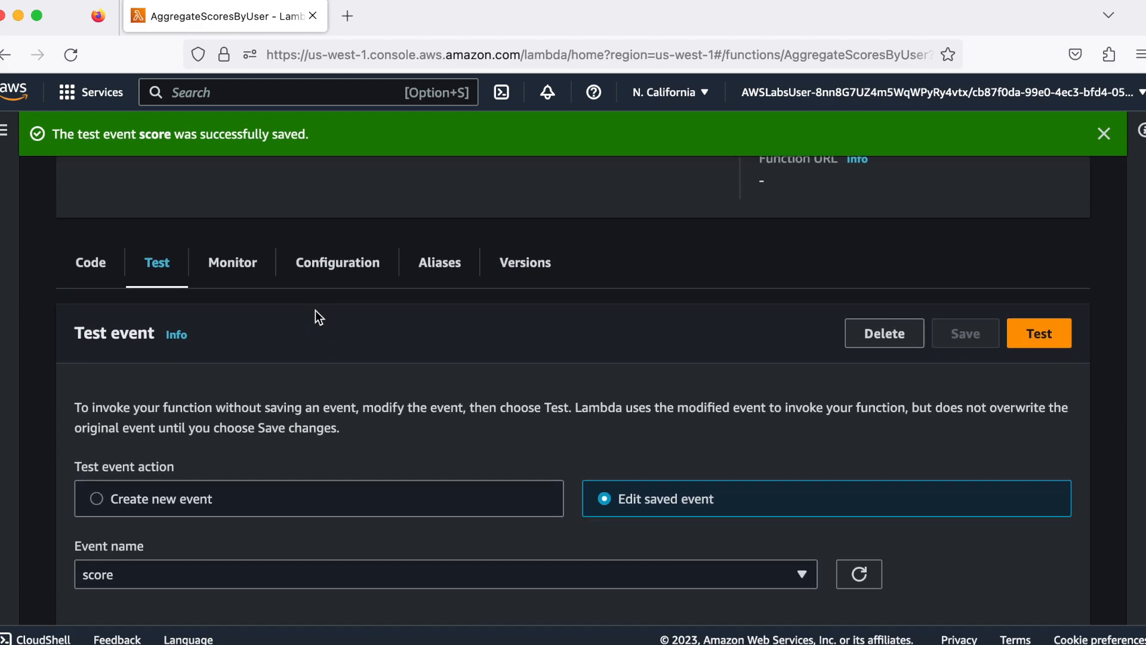
scroll(315, 311, "up", 1)
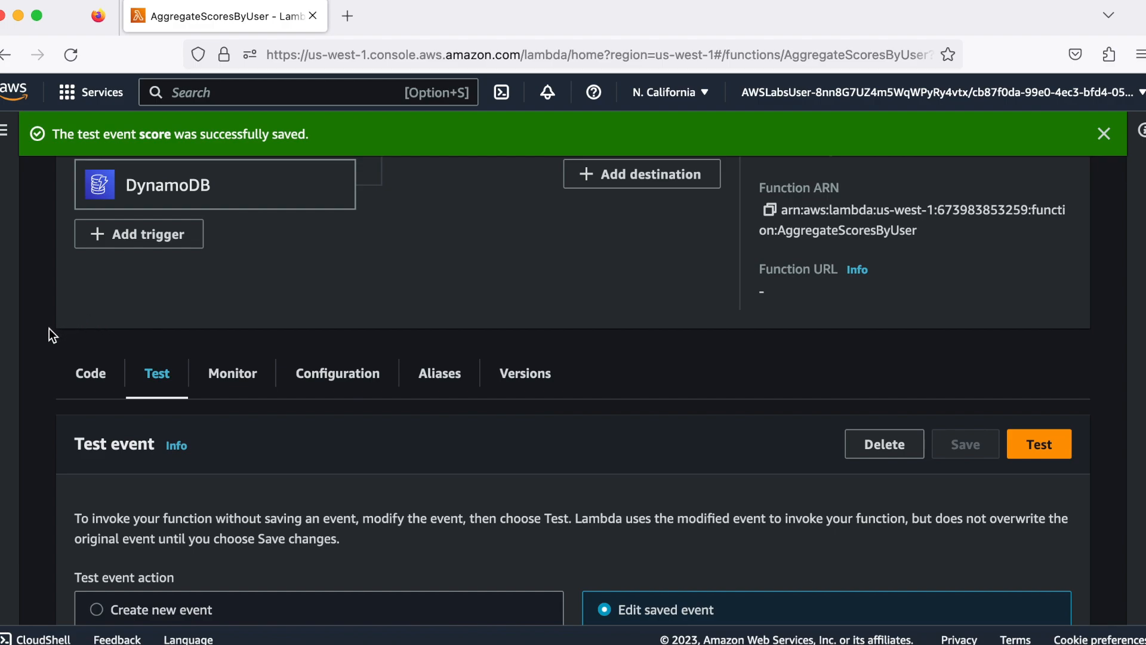
scroll(49, 328, "up", 7)
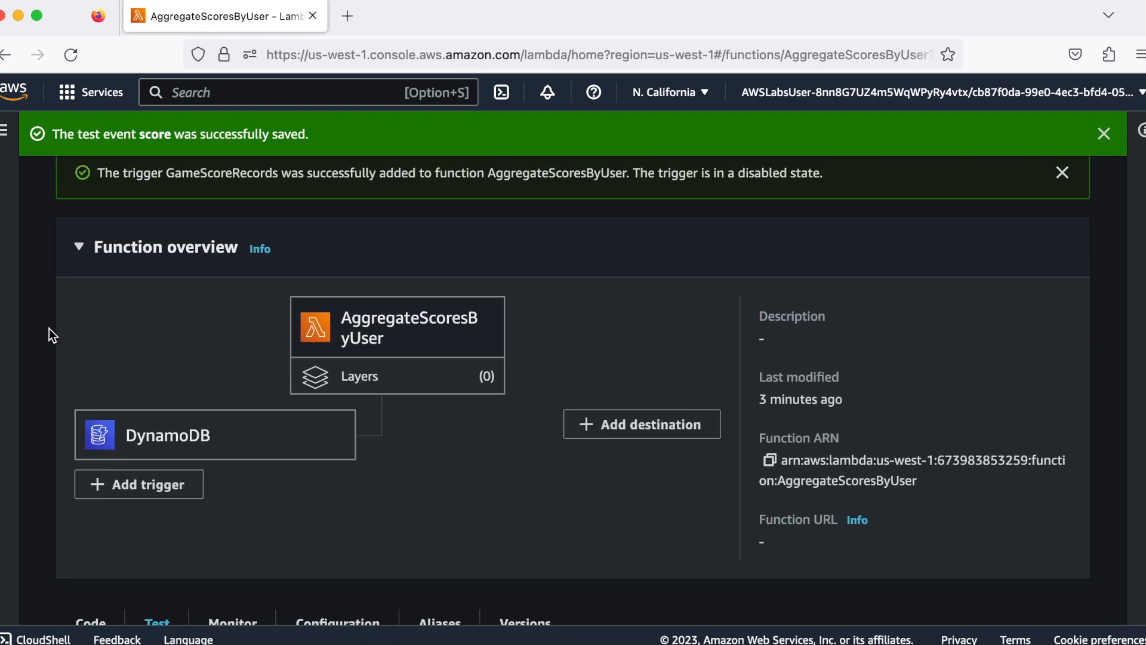
scroll(49, 329, "up", 2)
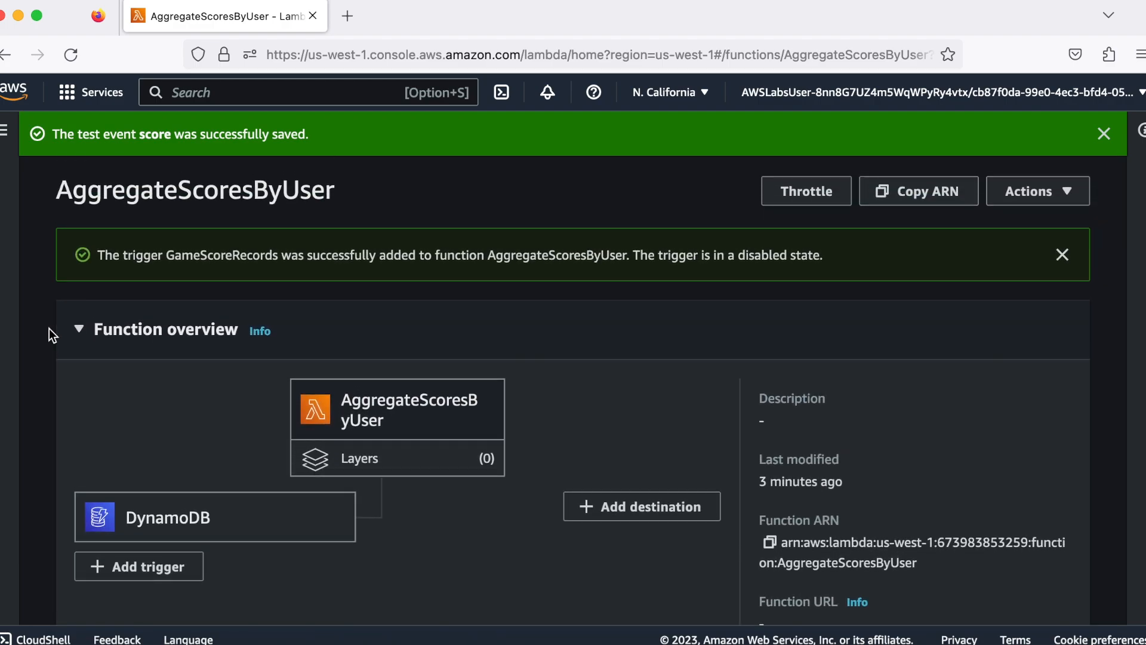
Run AggregateScoresByUser with the saved "score" test event and review the execution details, summary and log output
scroll(48, 328, "down", 9)
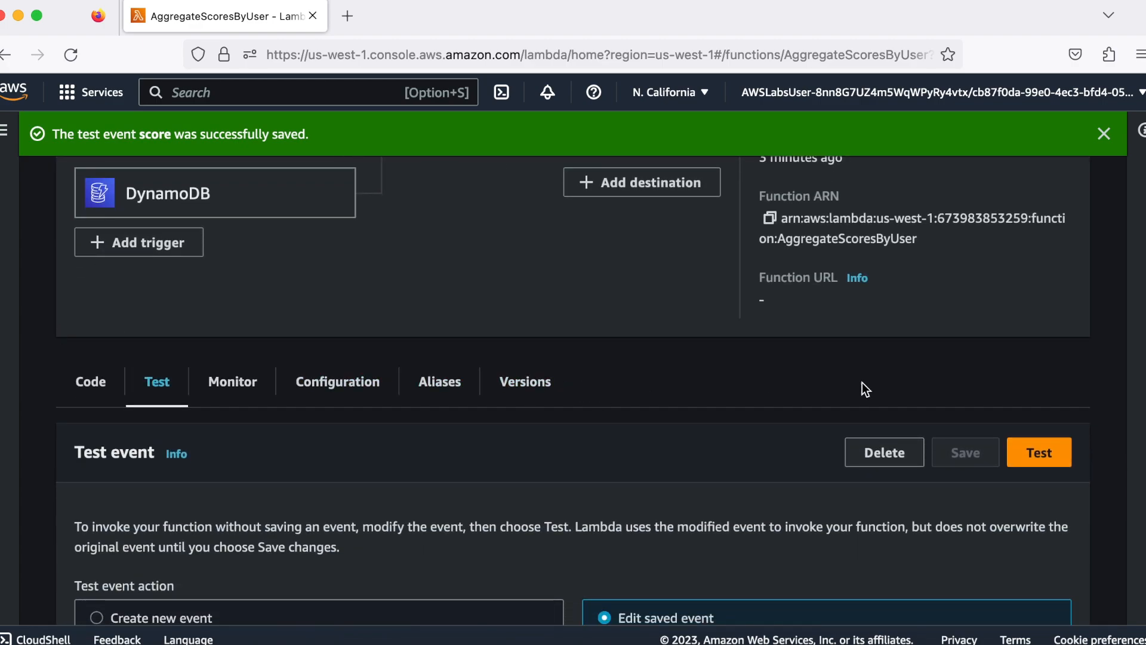
left_click(1043, 452)
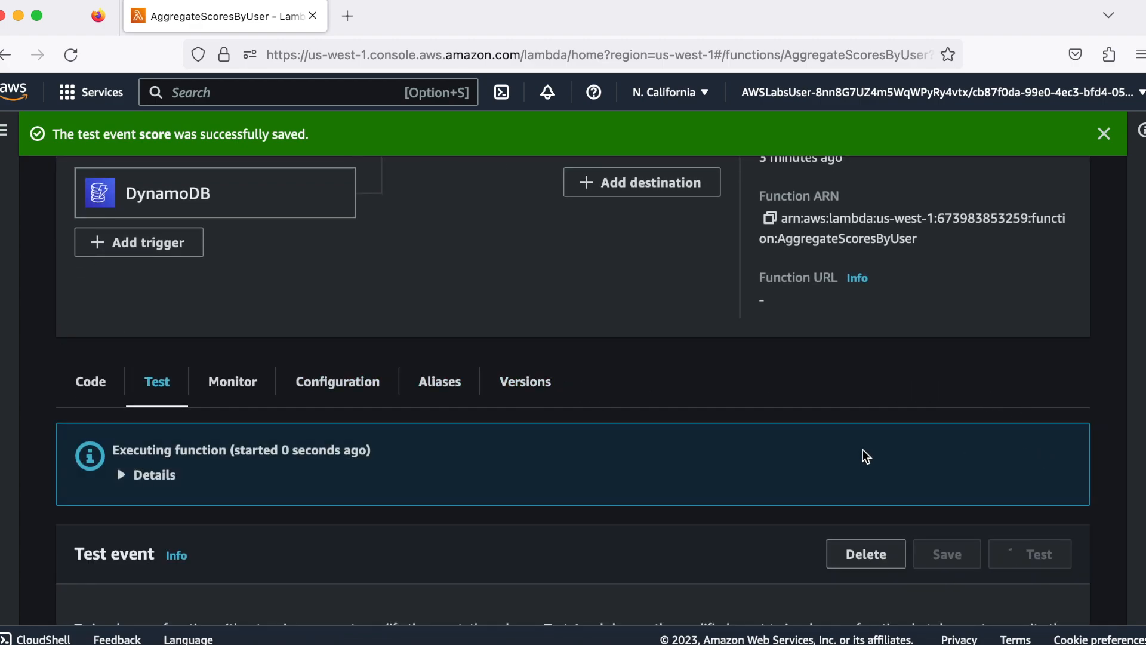
left_click(123, 476)
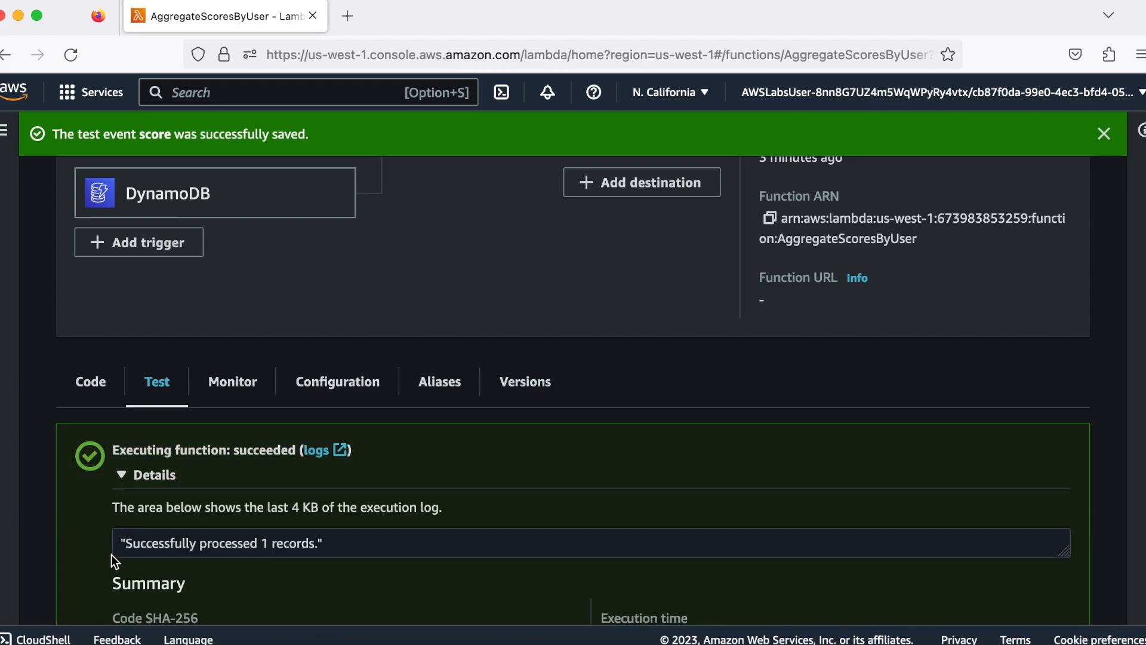
scroll(82, 566, "down", 3)
scroll(81, 563, "down", 5)
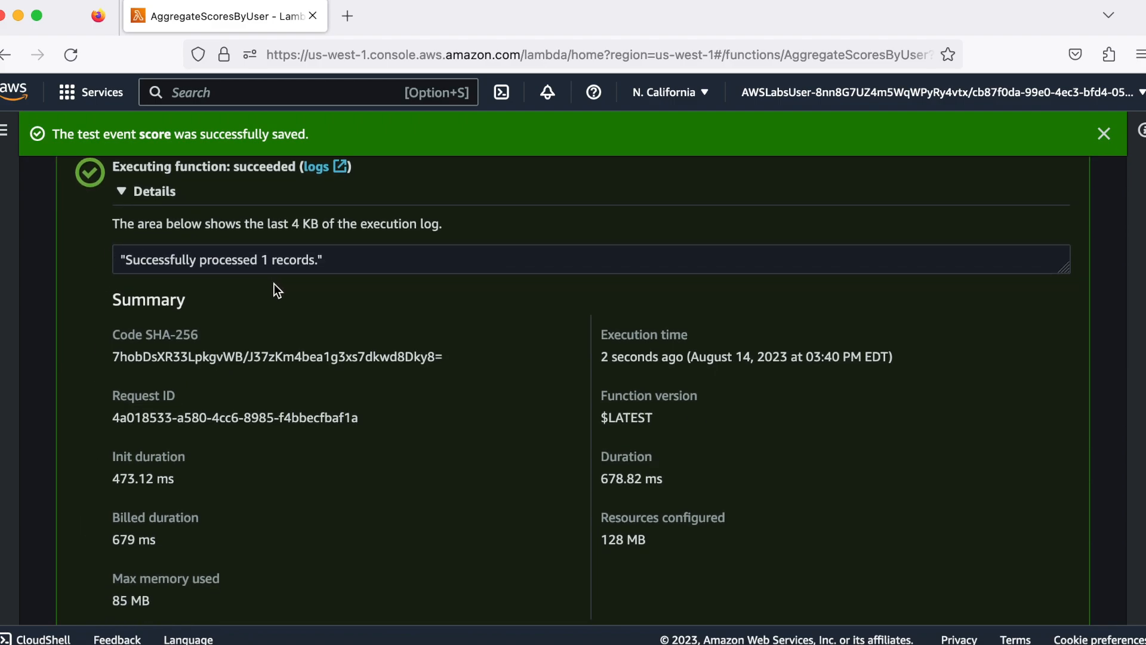
scroll(216, 460, "down", 3)
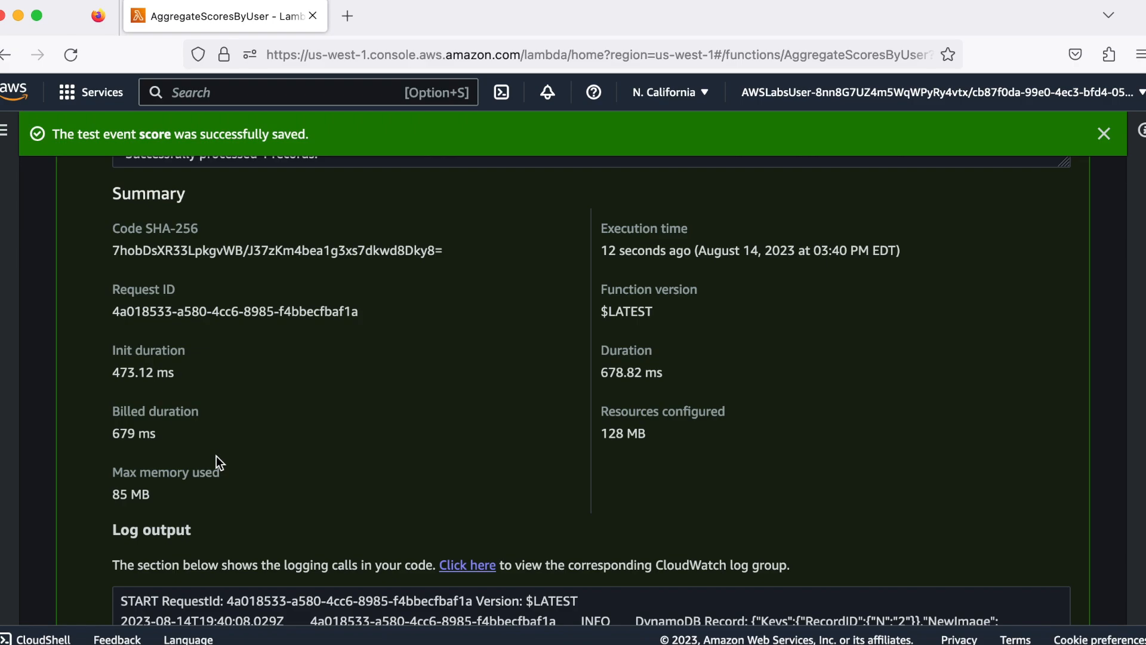
scroll(216, 460, "down", 6)
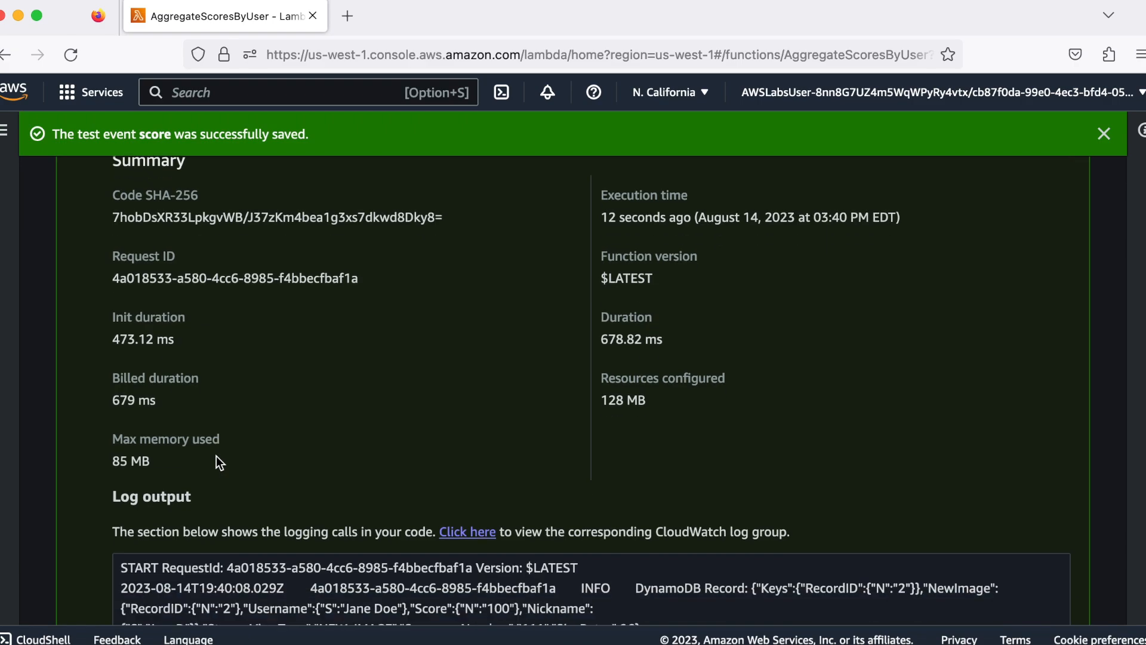
scroll(216, 456, "down", 3)
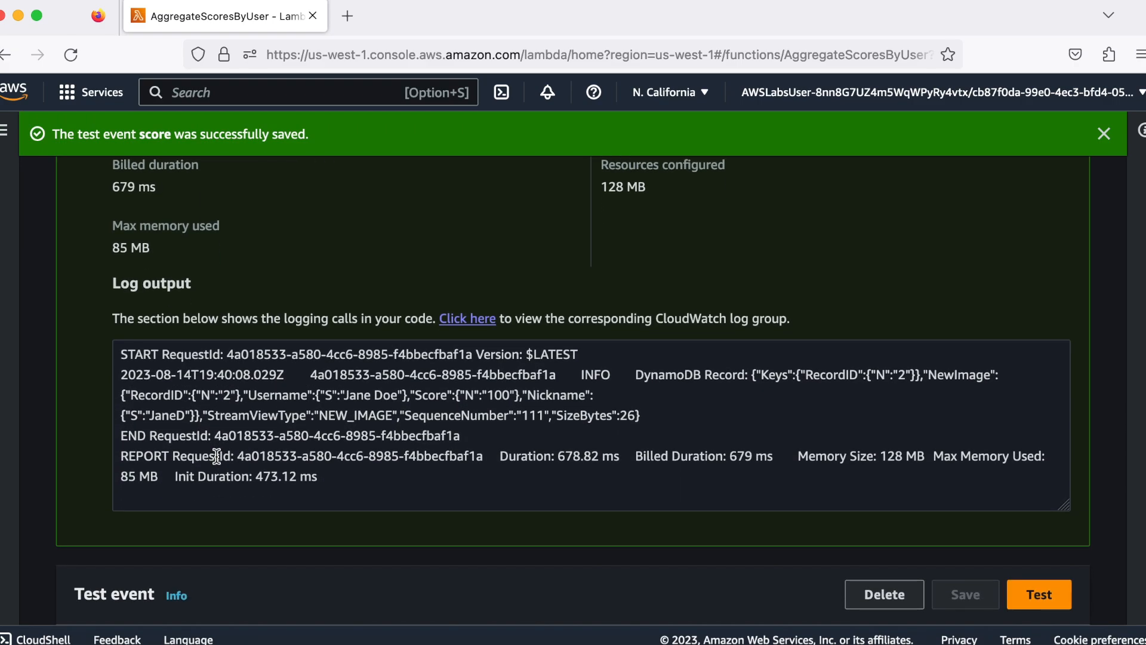
scroll(216, 456, "down", 8)
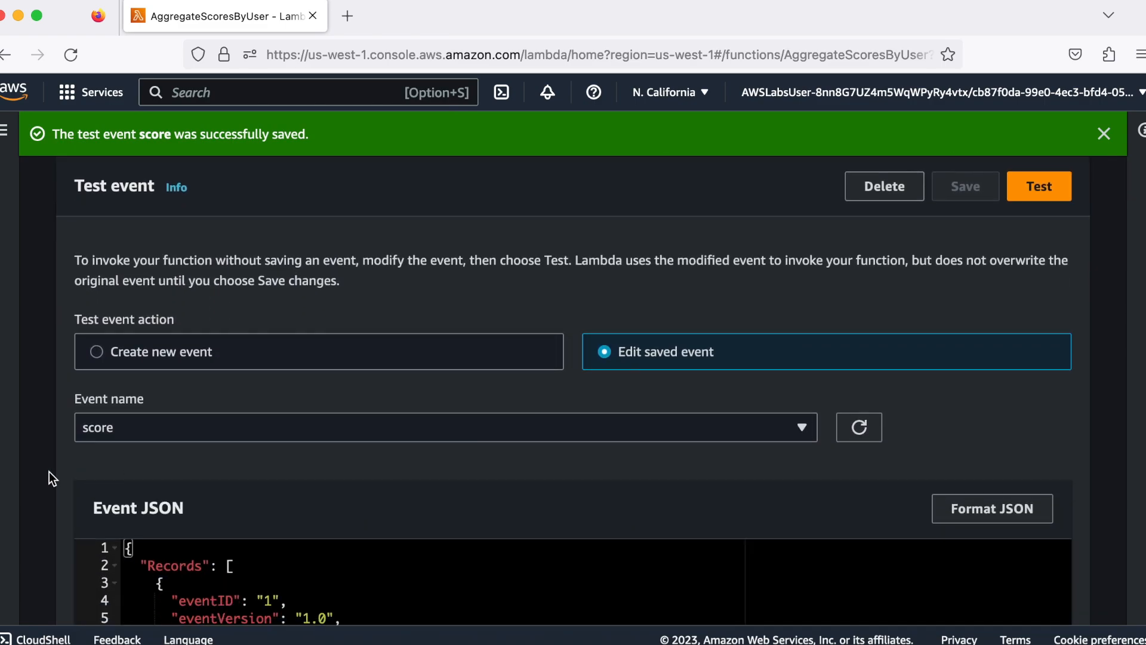
Go to the DynamoDB service and explore the items of the GameScoresByUser table
left_click(268, 94)
type("dyn")
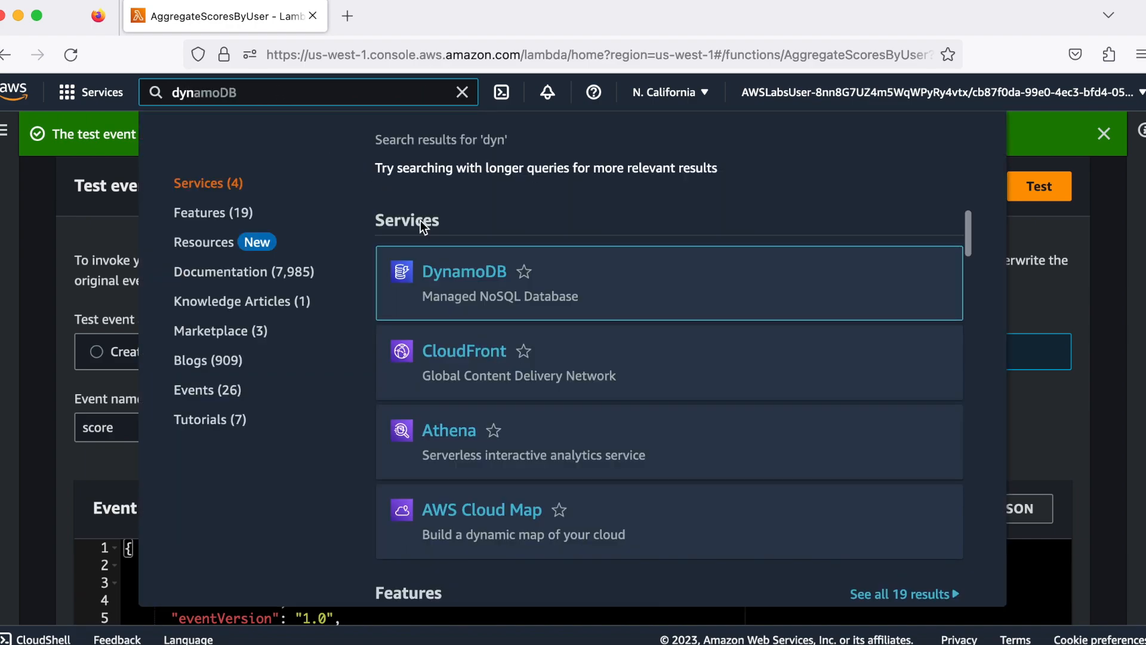
left_click(469, 272)
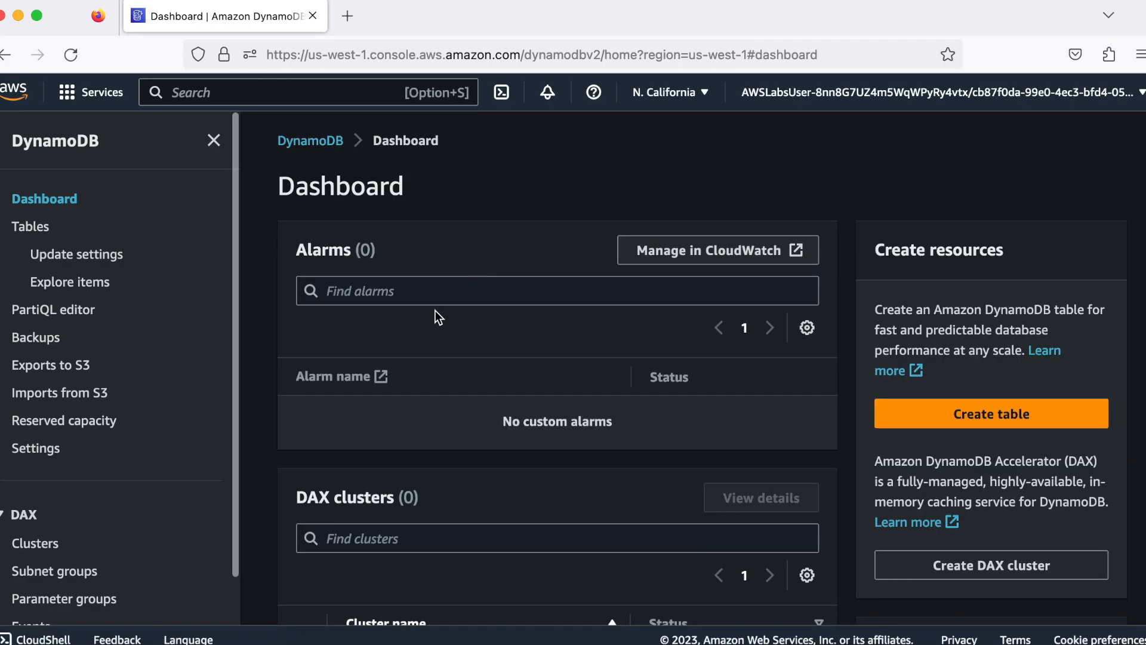
left_click(35, 232)
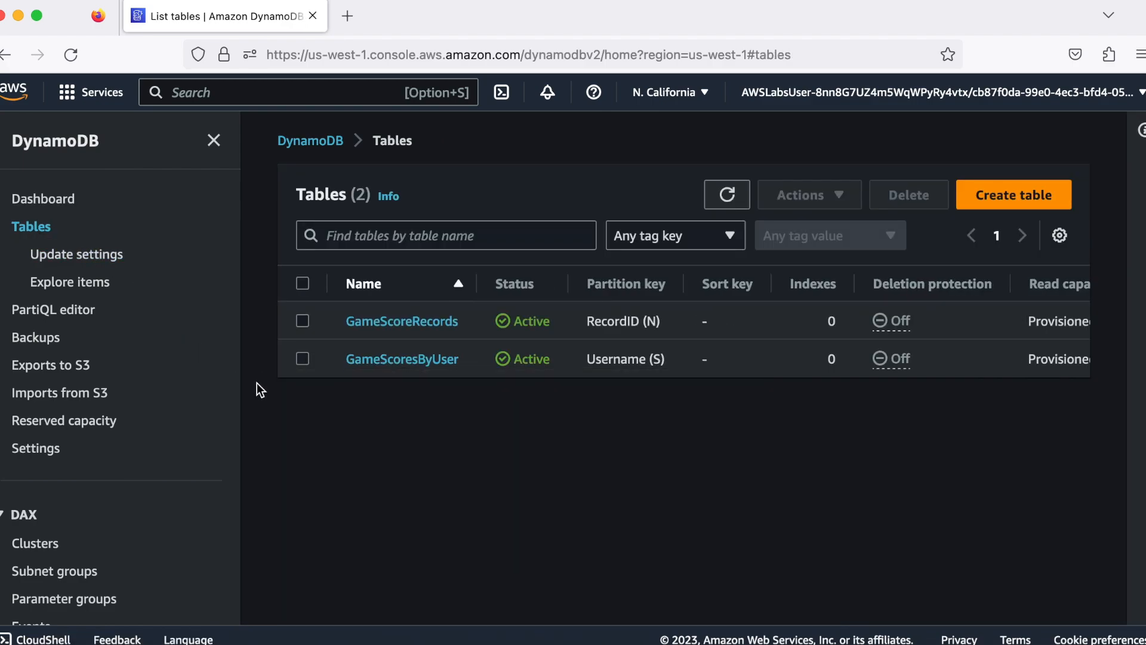
left_click(303, 359)
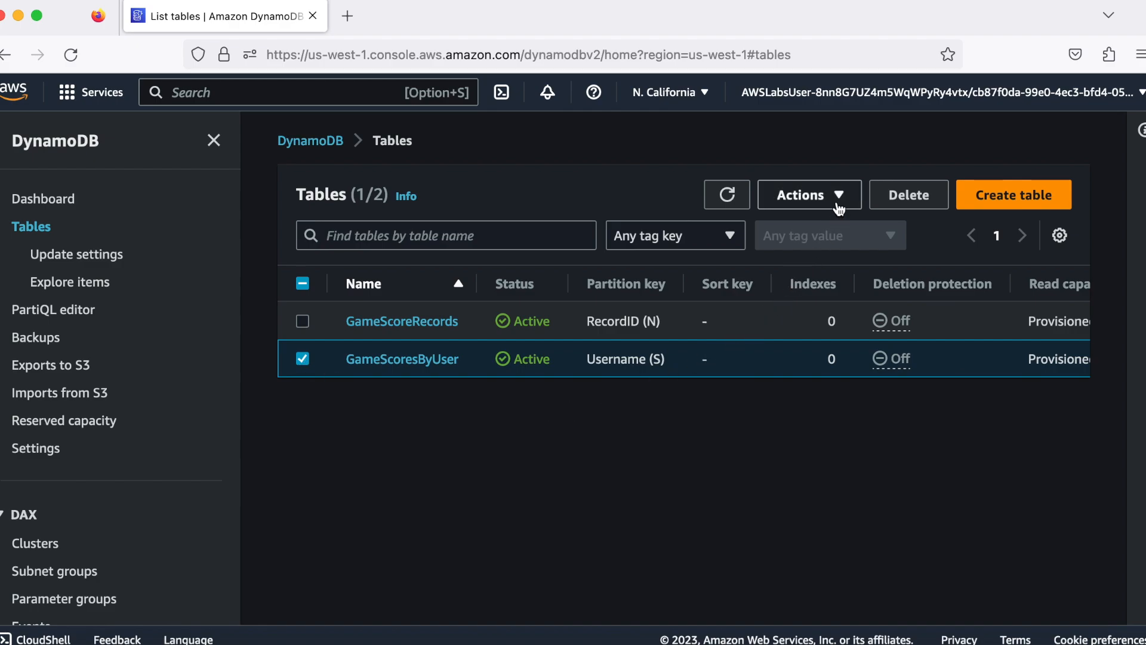
left_click(802, 194)
left_click(836, 259)
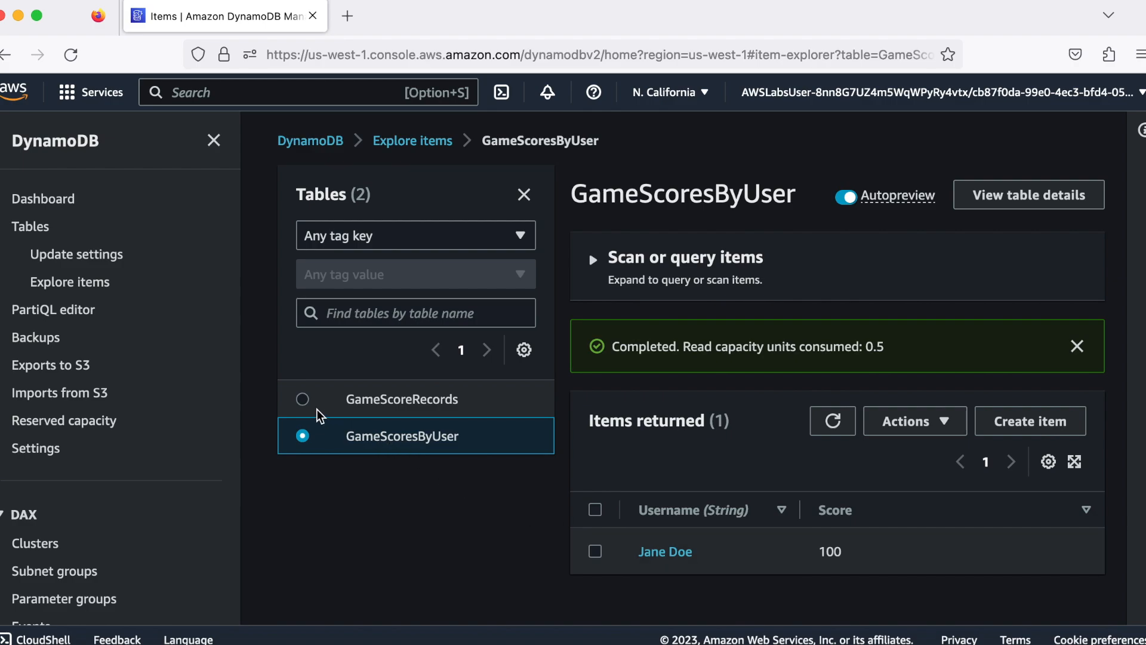
Start a new item in the GameScoreRecords table with RecordID 1
left_click(303, 400)
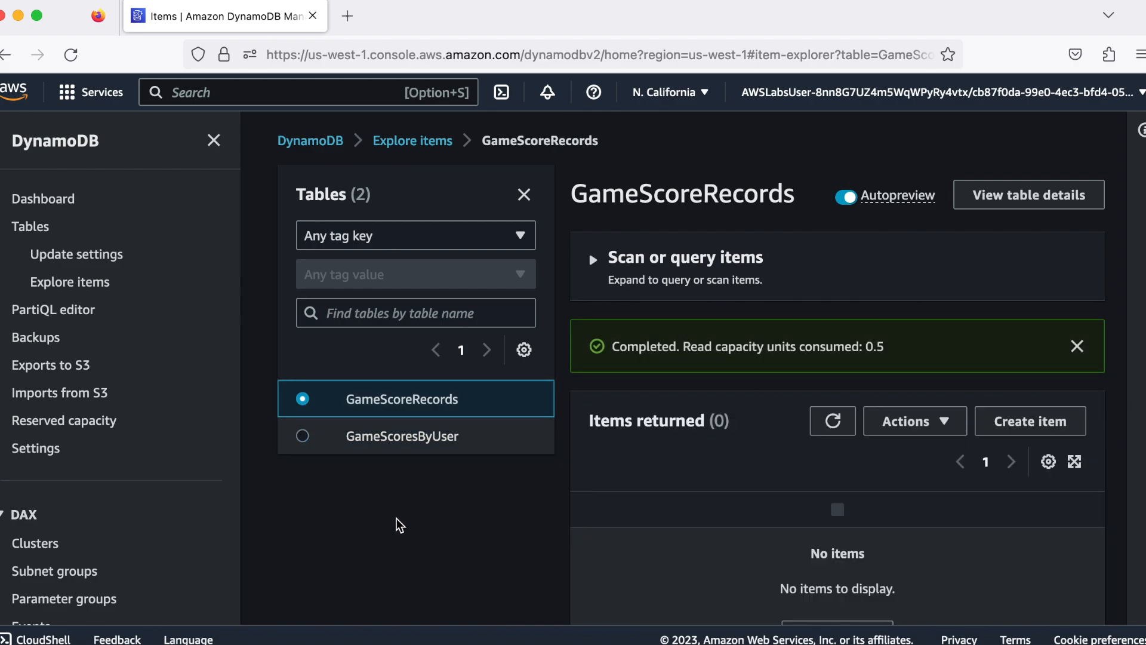
scroll(645, 519, "down", 2)
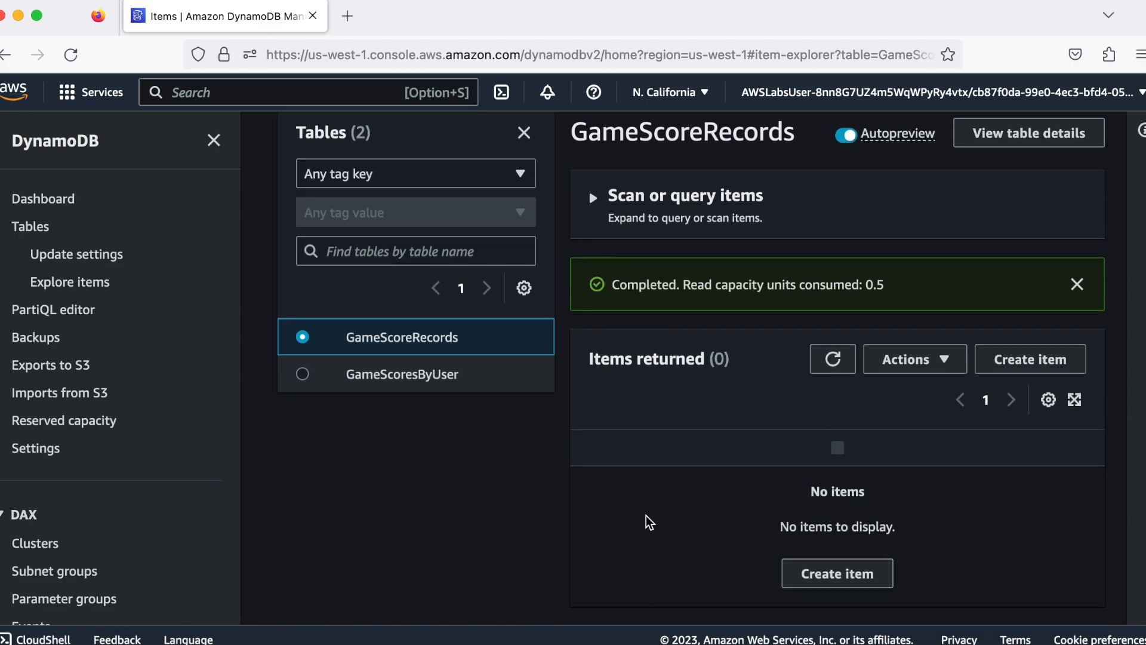
left_click(803, 574)
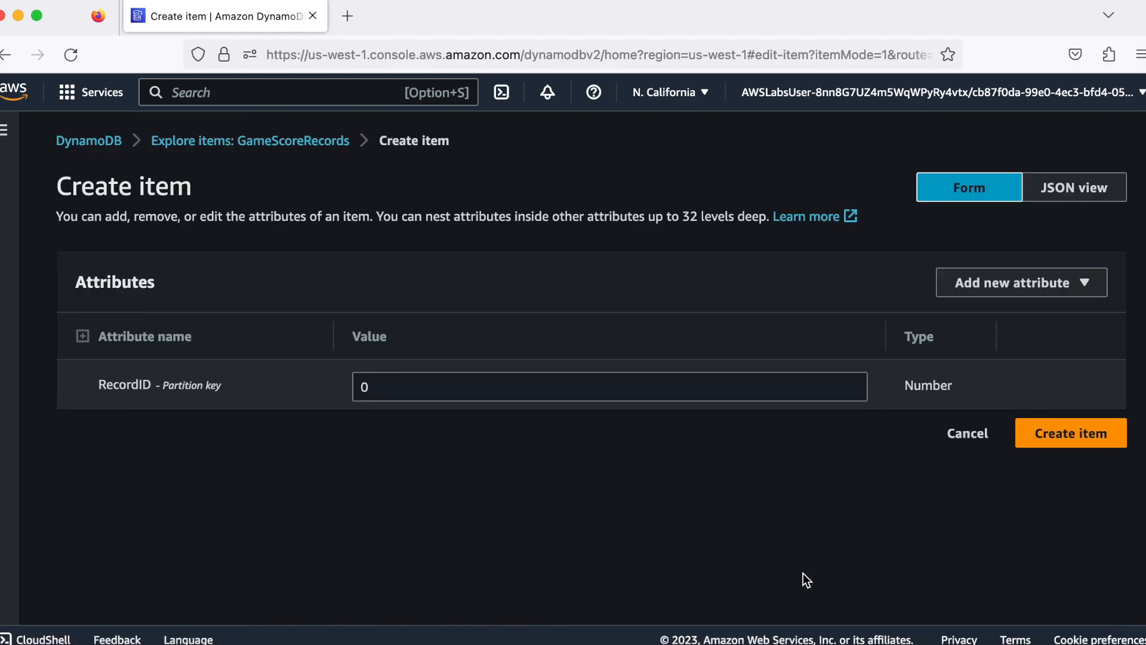
double_click(431, 389)
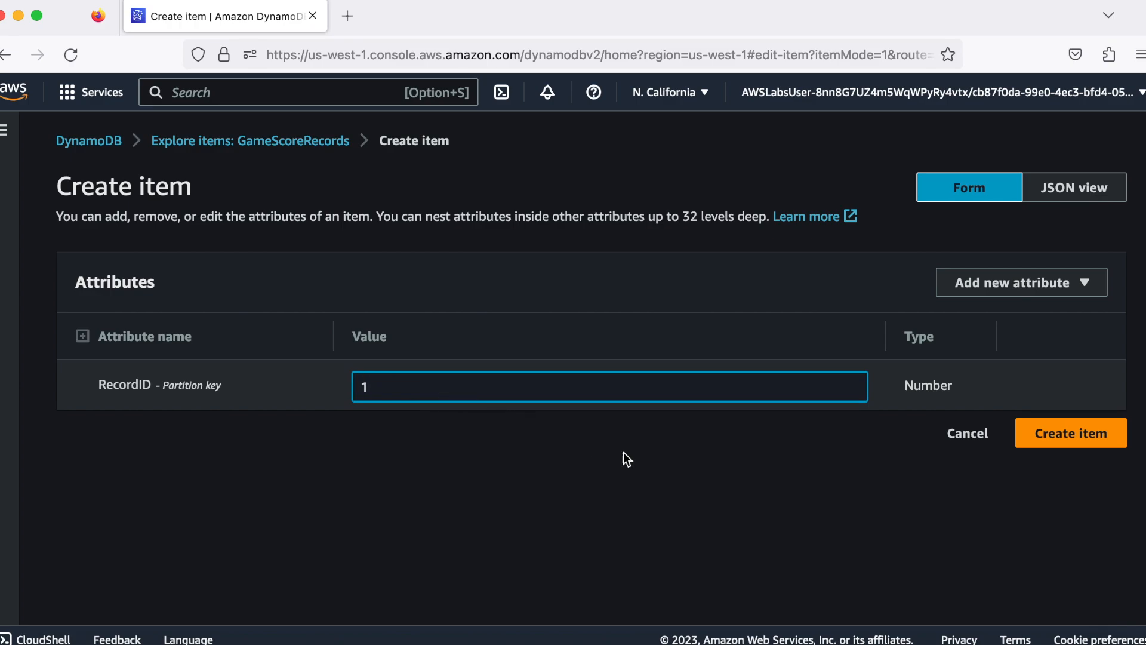
Add a string attribute named Username to the new item and enter the player's full name as its value
left_click(1072, 283)
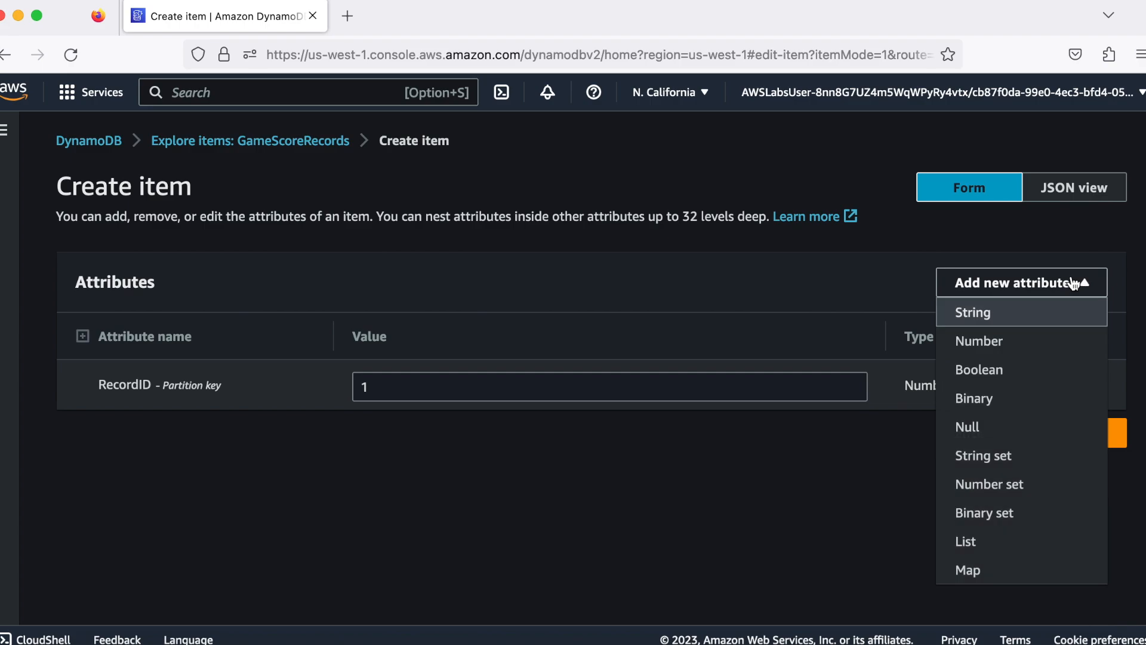
left_click(1042, 312)
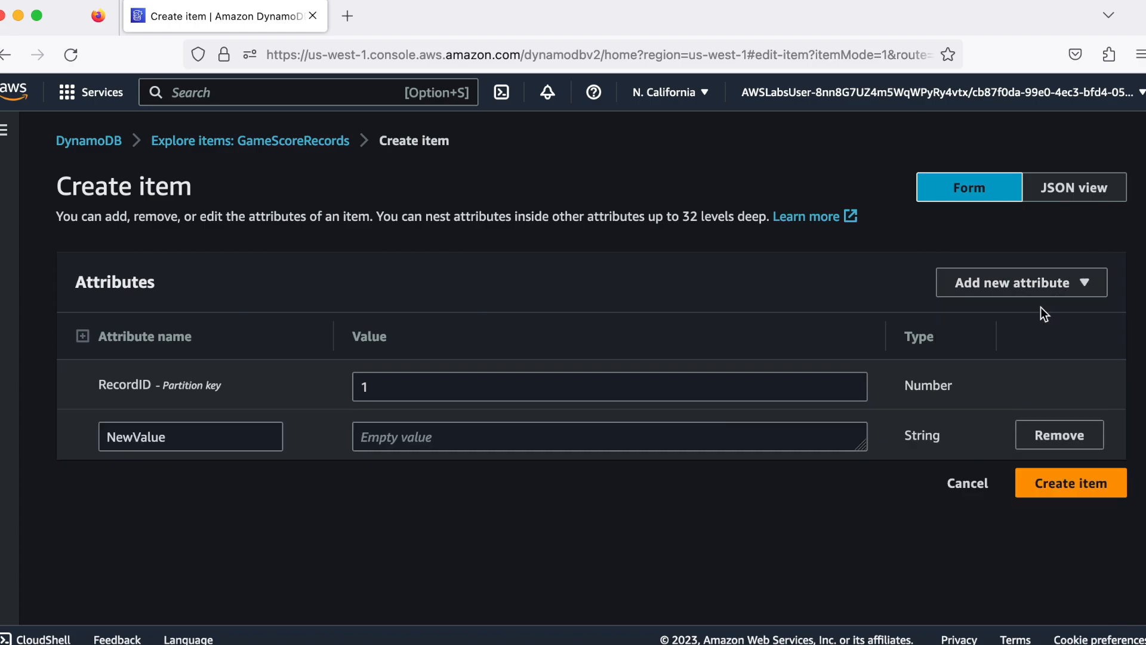
double_click(179, 438)
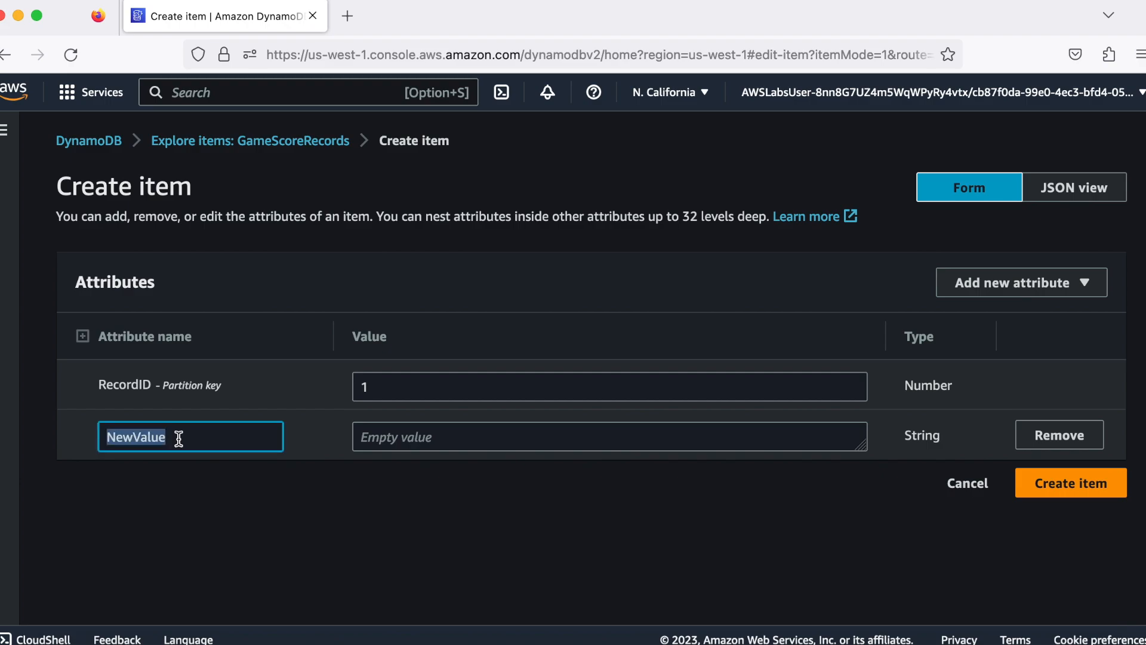
type("Username")
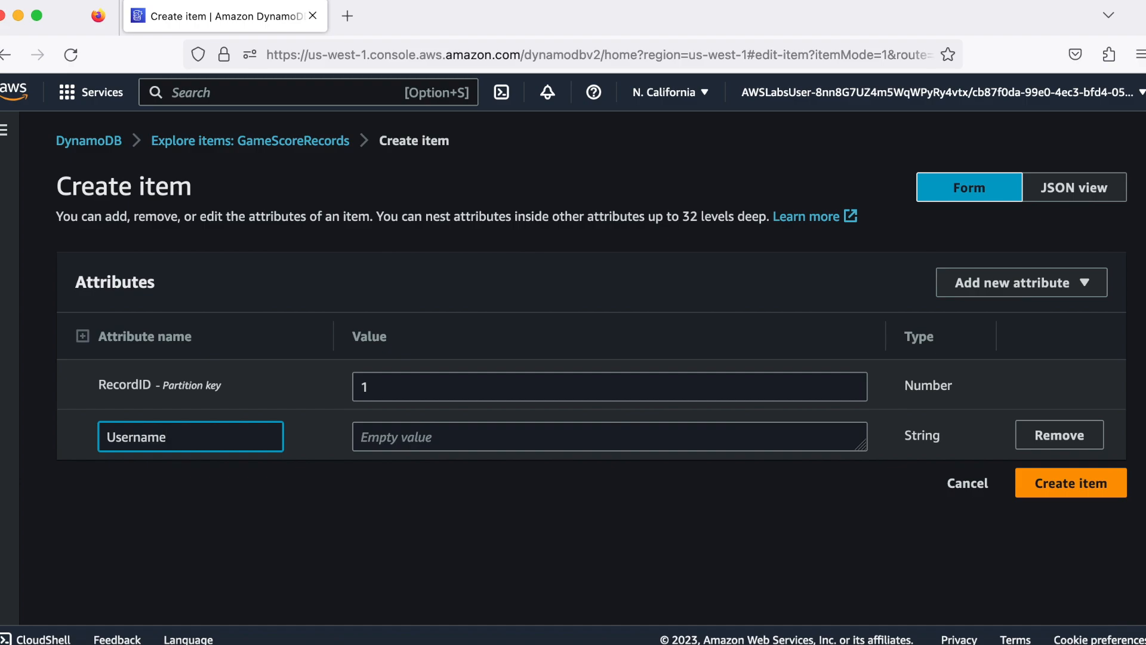
left_click(403, 441)
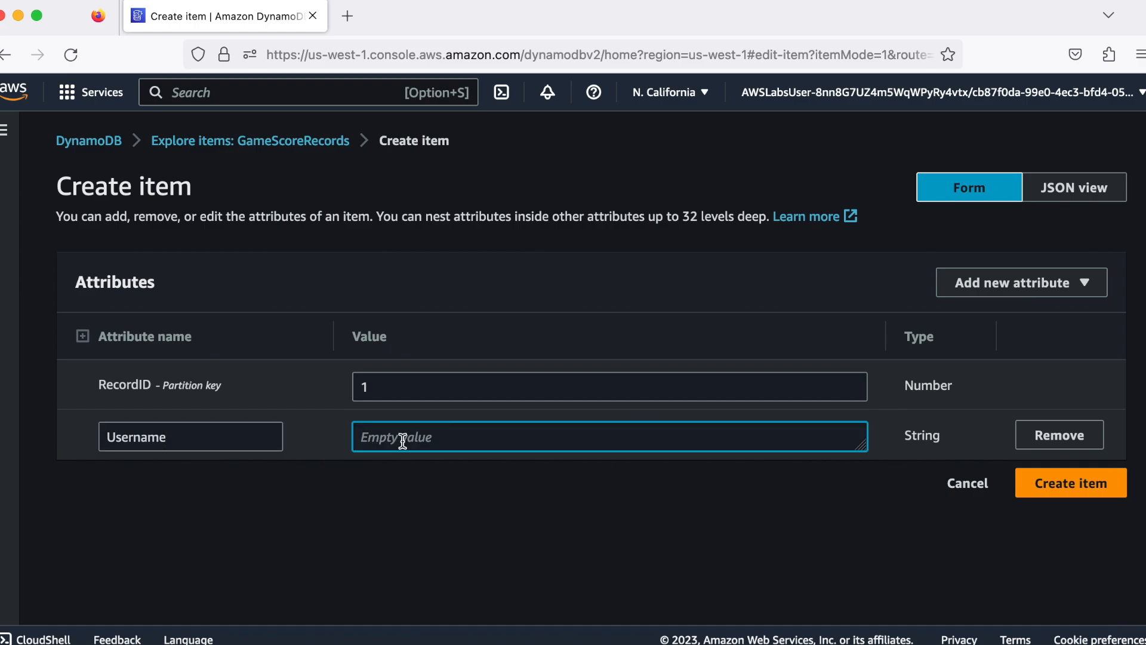
type("Jon")
key("BackSpace")
type("ho")
type("n doe")
key("BackSpace")
key("BackSpace")
key("BackSpace")
type("Doe")
Add a number attribute named Score with the value 99 and create the GameScoreRecords item
left_click(1013, 291)
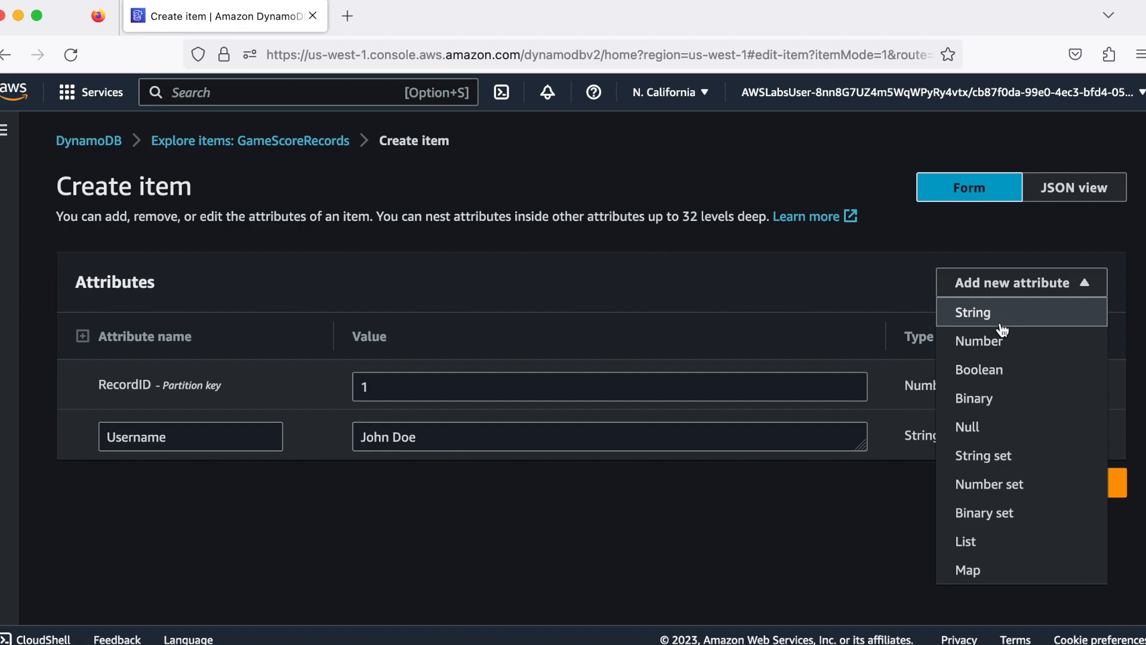
left_click(1000, 341)
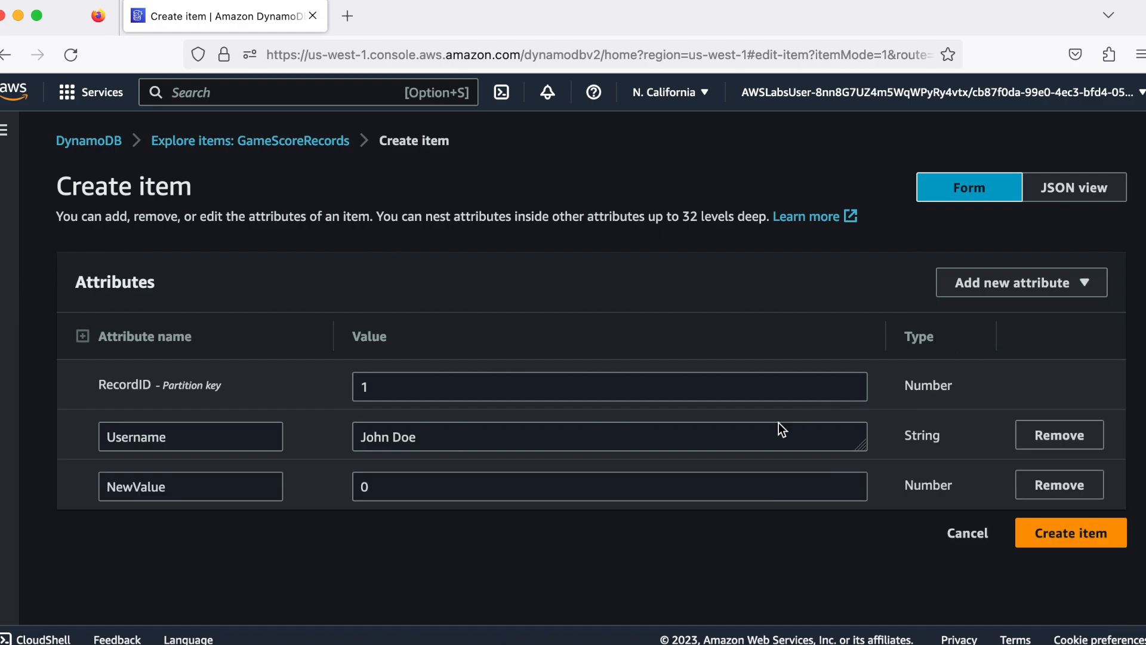
double_click(200, 486)
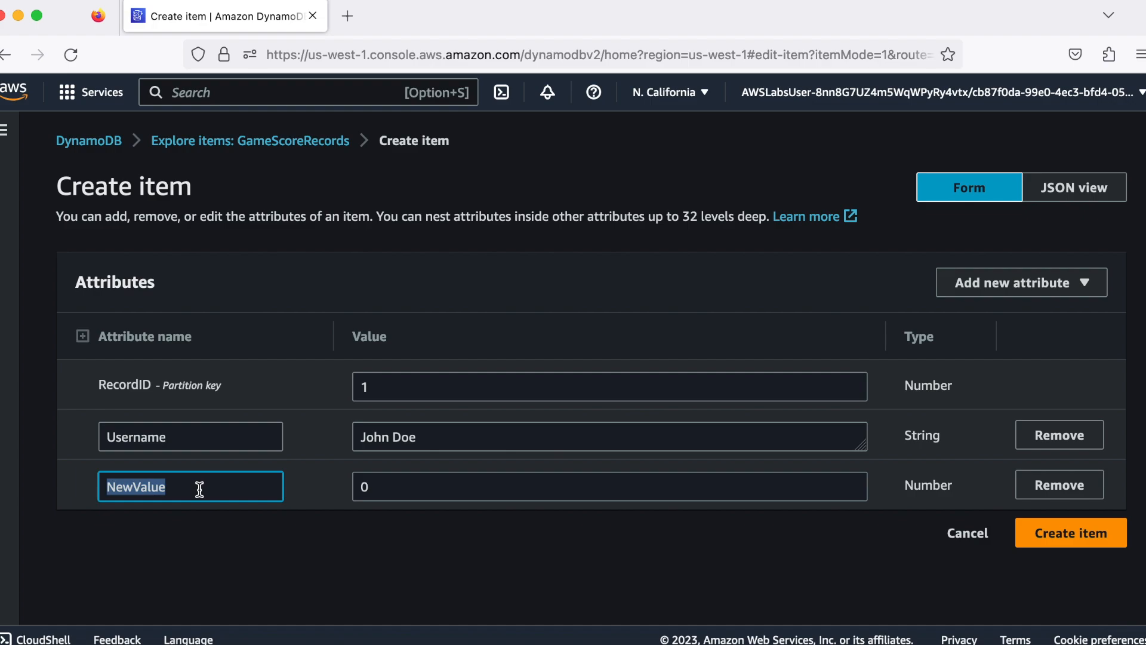
type("Score")
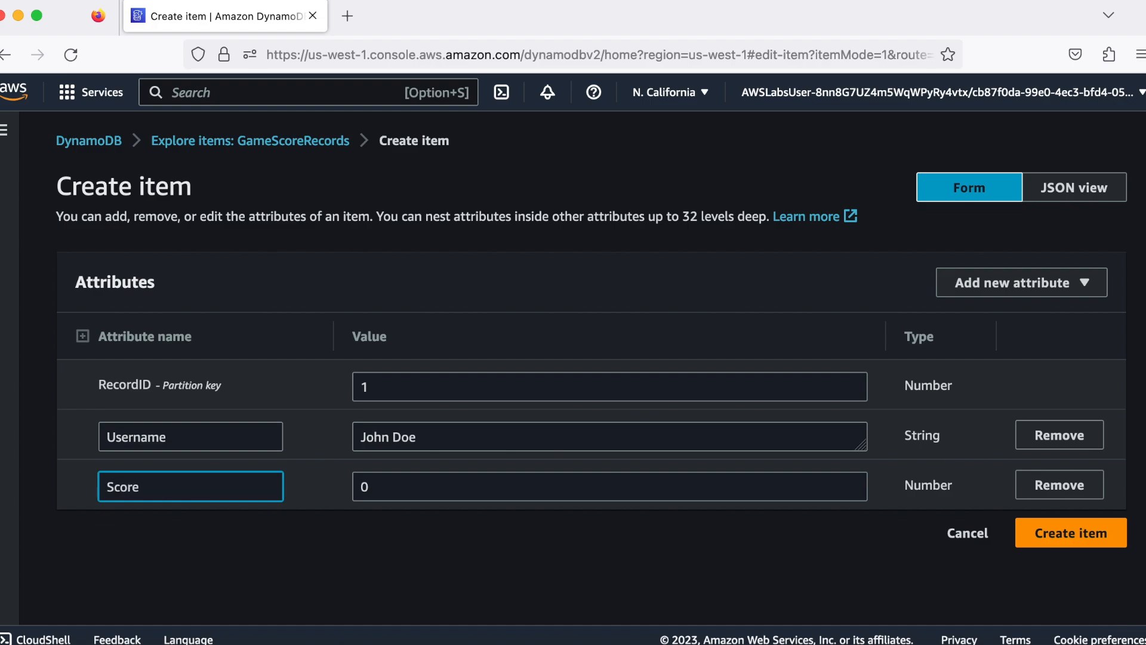
left_click(376, 485)
key("BackSpace")
type("99")
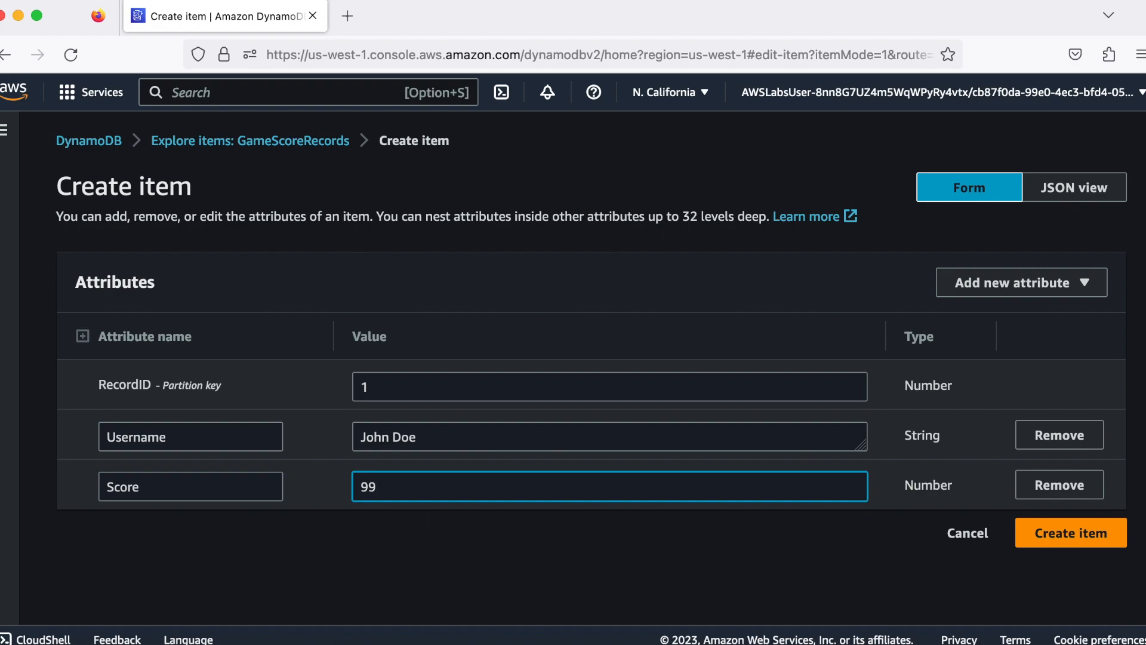
left_click(1054, 534)
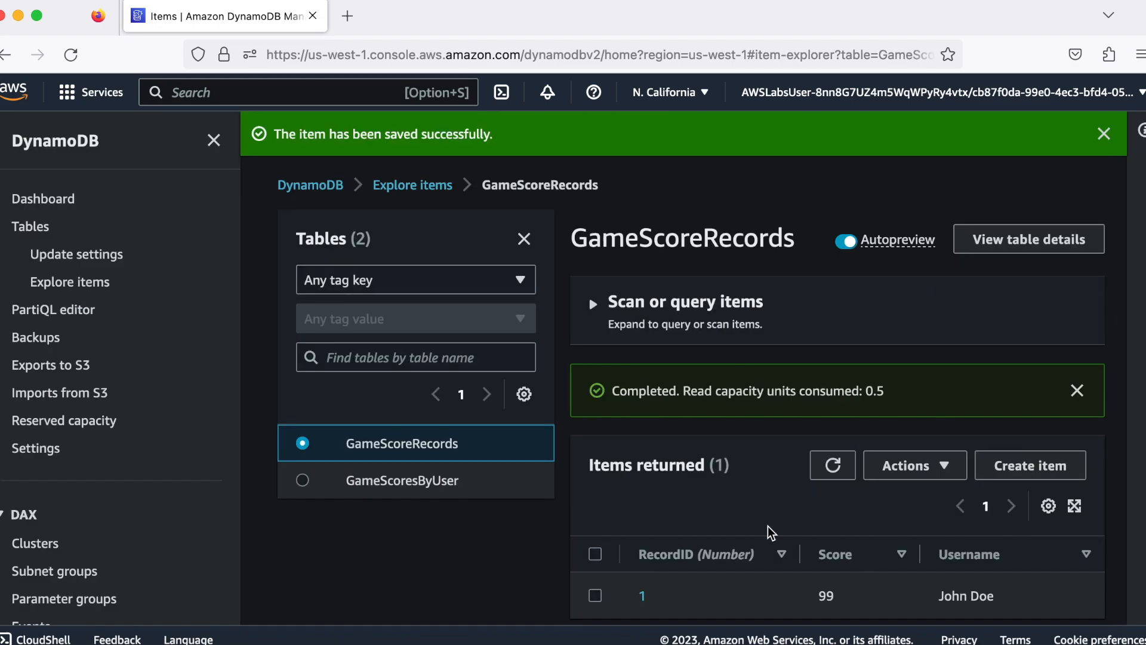
Open the GameScoresByUser table and refresh its items to check the aggregated scores
scroll(530, 536, "down", 1)
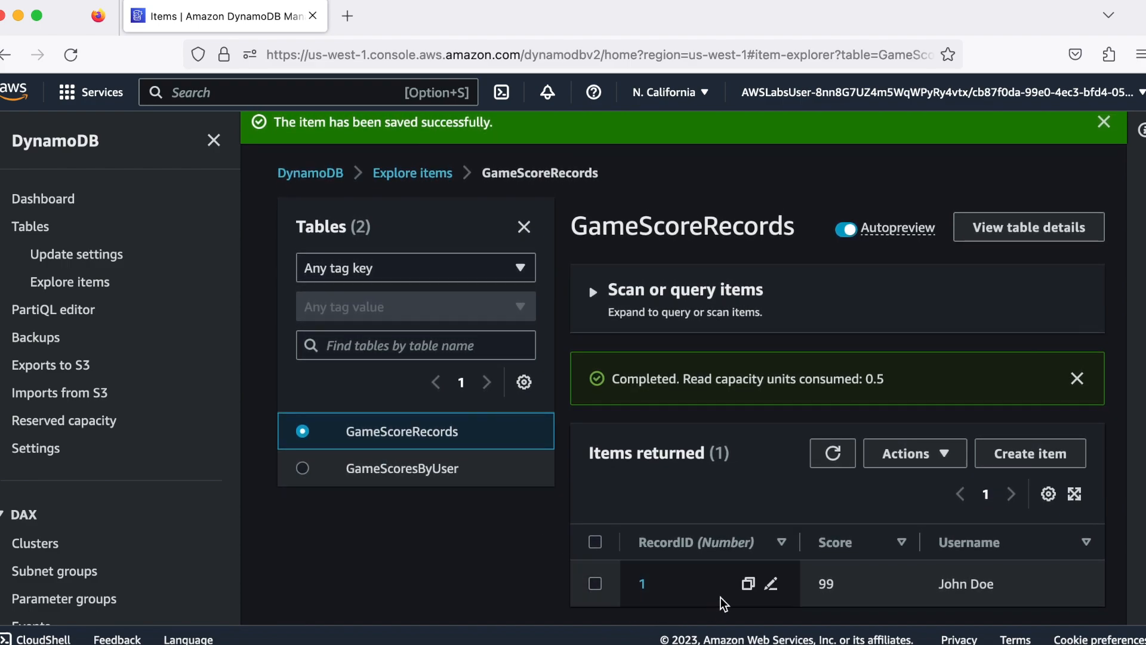
left_click(303, 468)
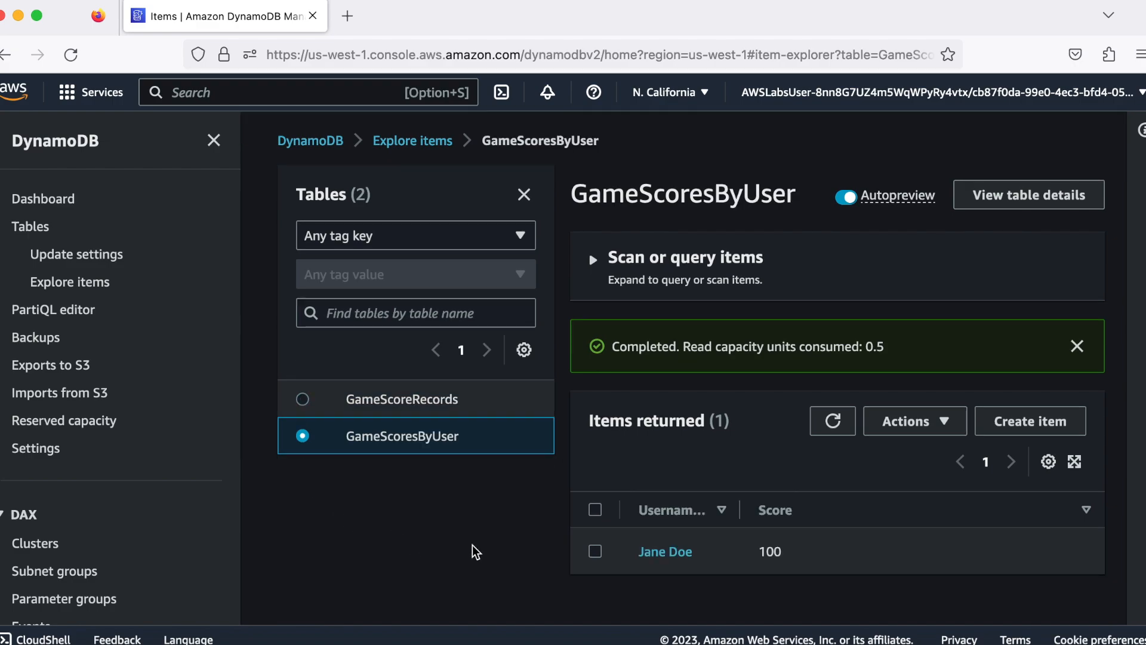
left_click(832, 422)
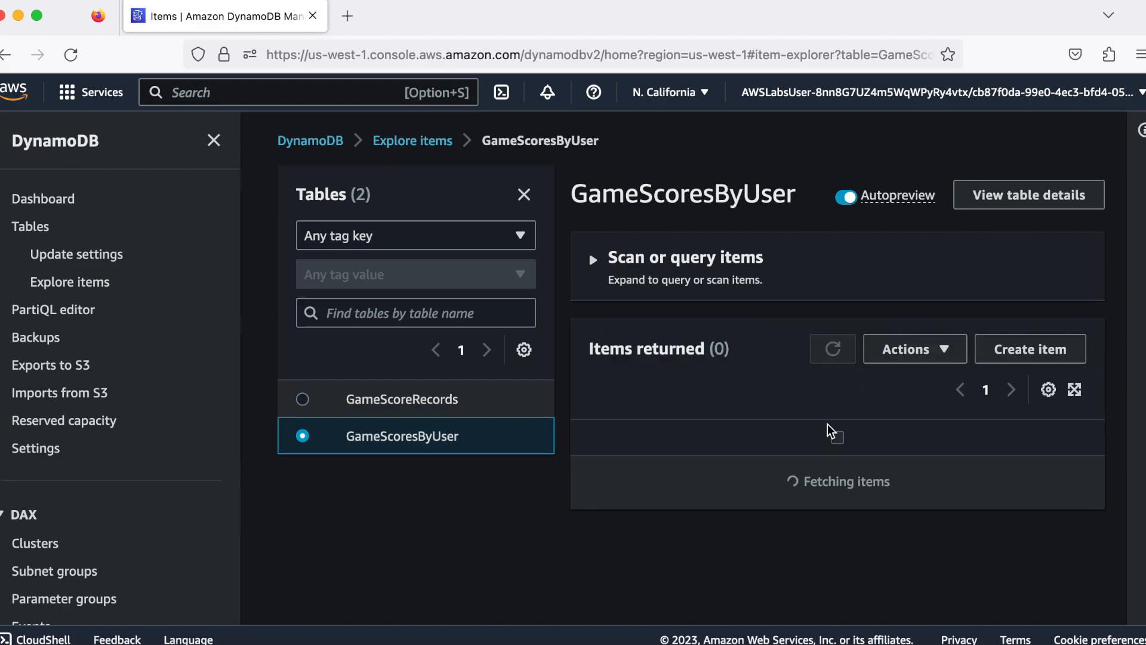
scroll(528, 562, "down", 1)
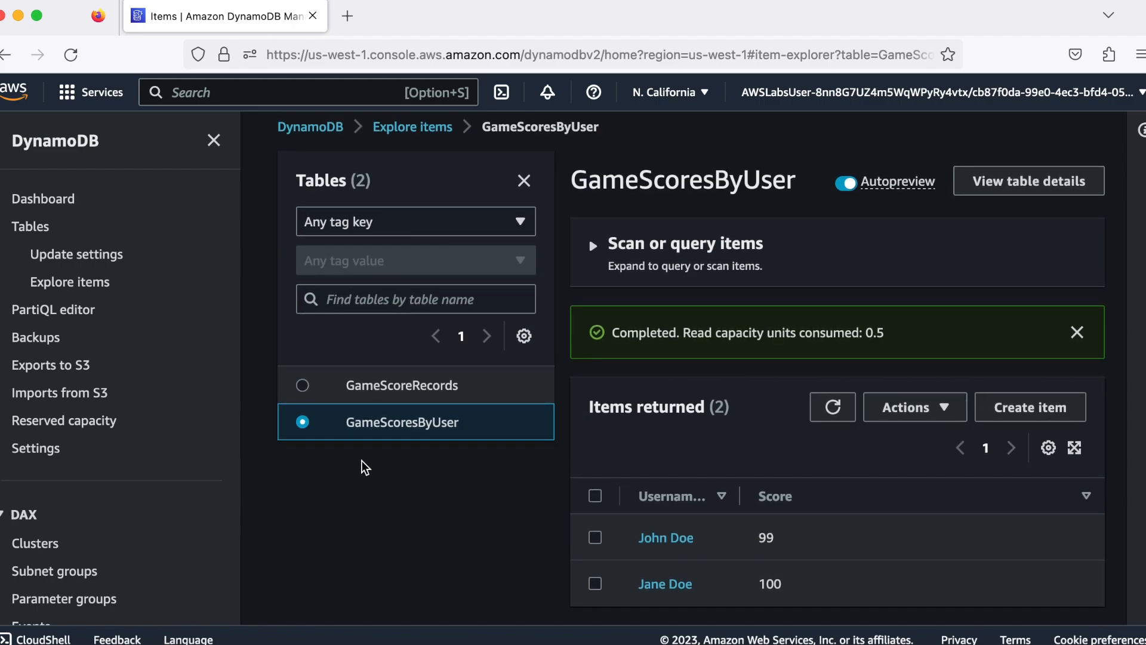
Start another new item in the GameScoreRecords table with RecordID 2
left_click(303, 386)
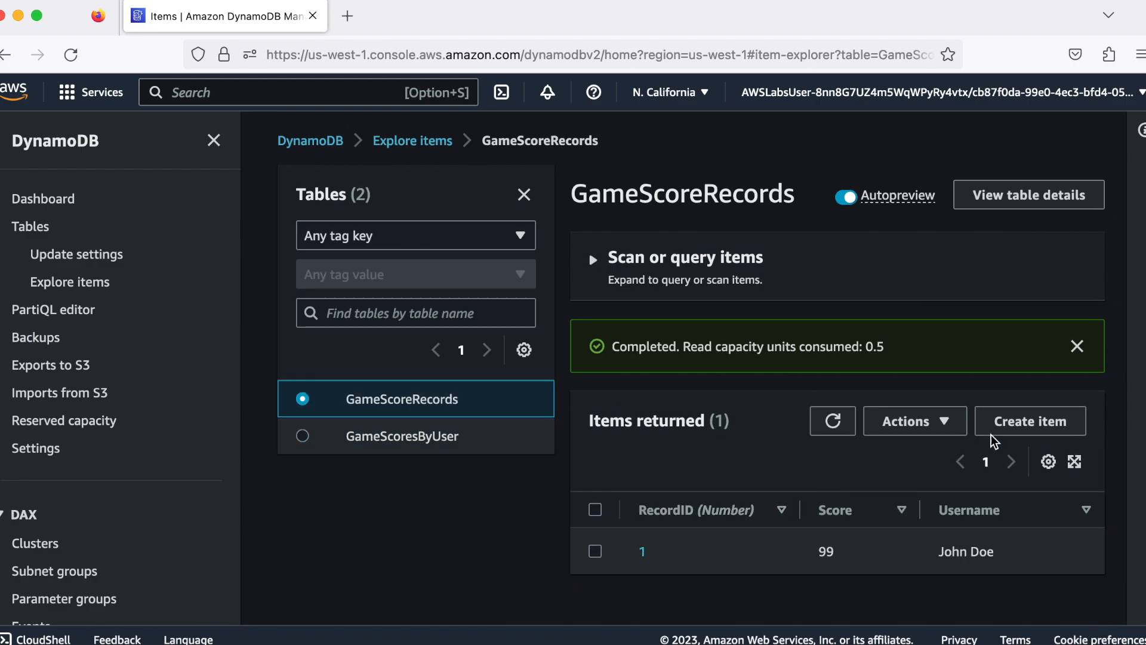
left_click(1009, 426)
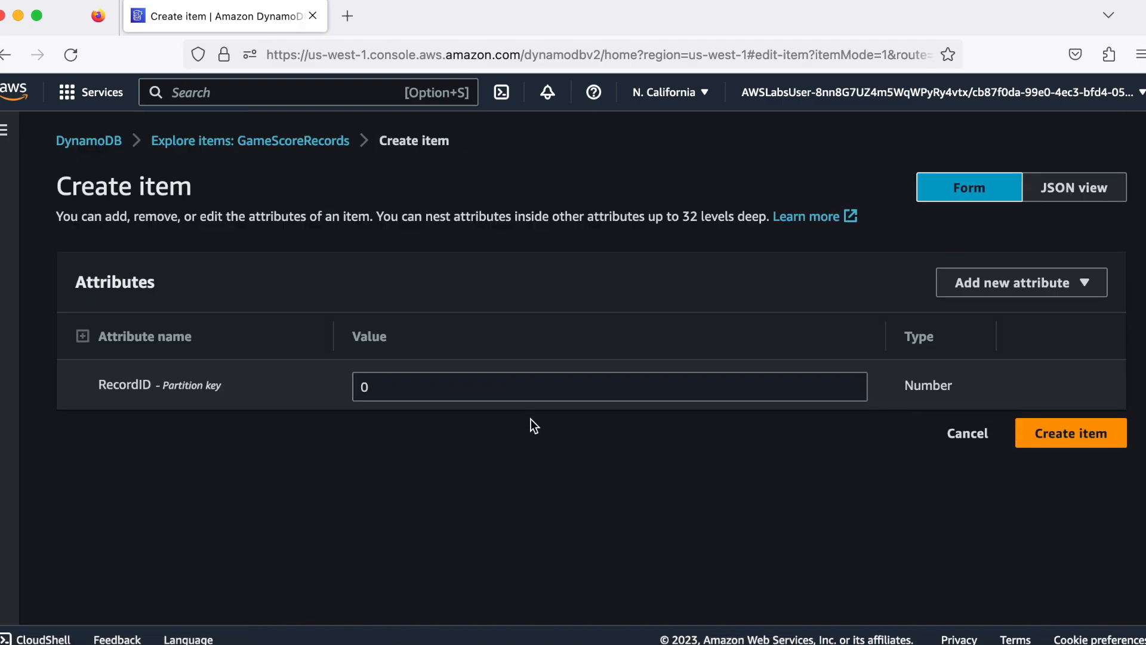
double_click(517, 386)
type("2")
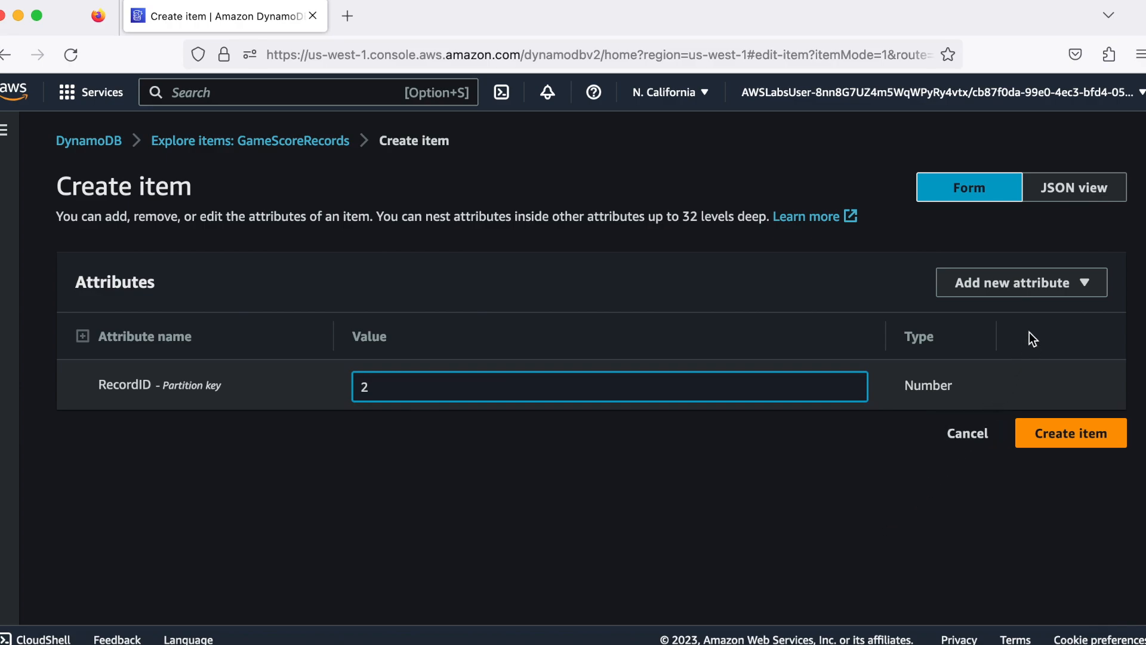
Add a string attribute named Username to the item with RecordID 2 and enter the player's full name as its value
left_click(1049, 285)
left_click(1050, 312)
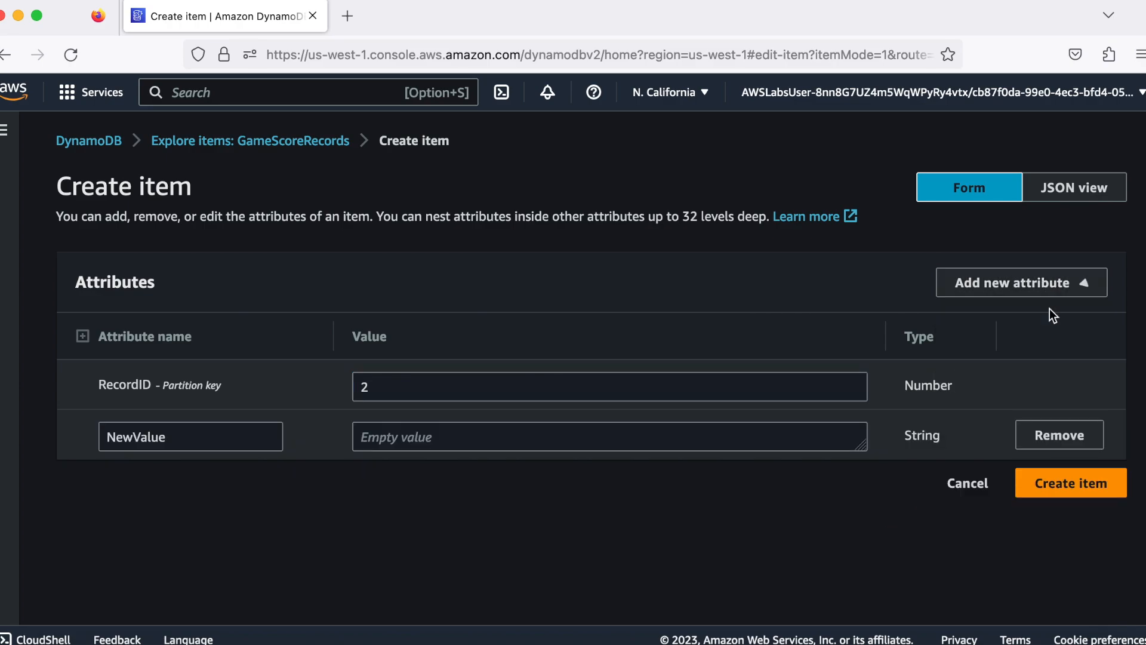
double_click(223, 442)
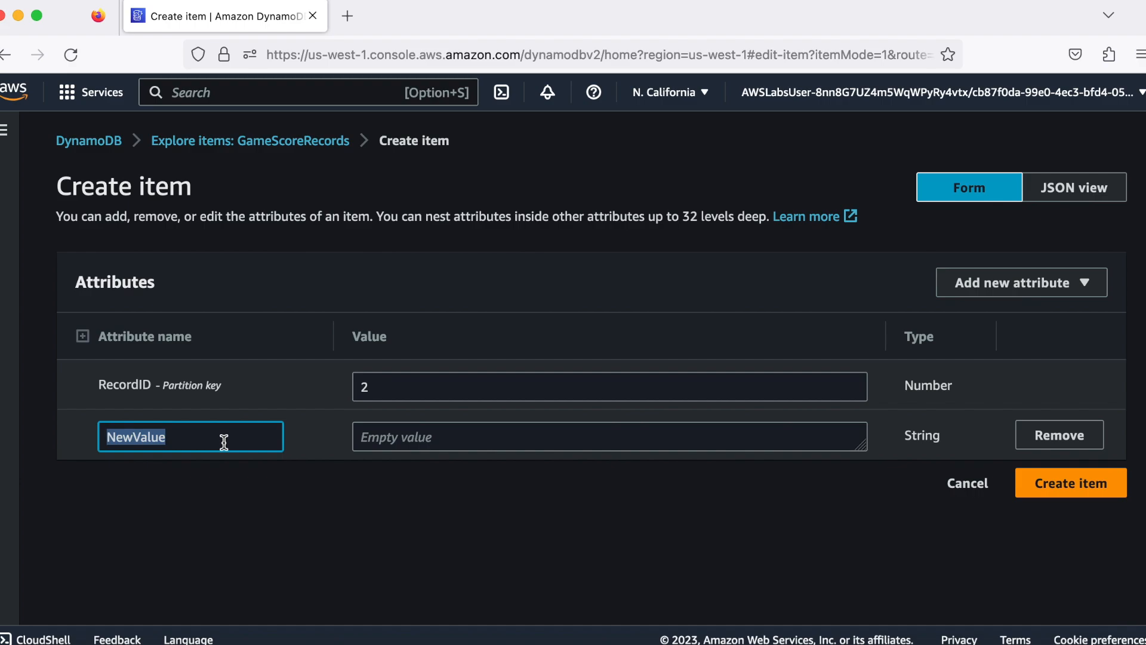
type("Jiim")
key("BackSpace")
key("BackSpace")
key("BackSpace")
type("im Doe")
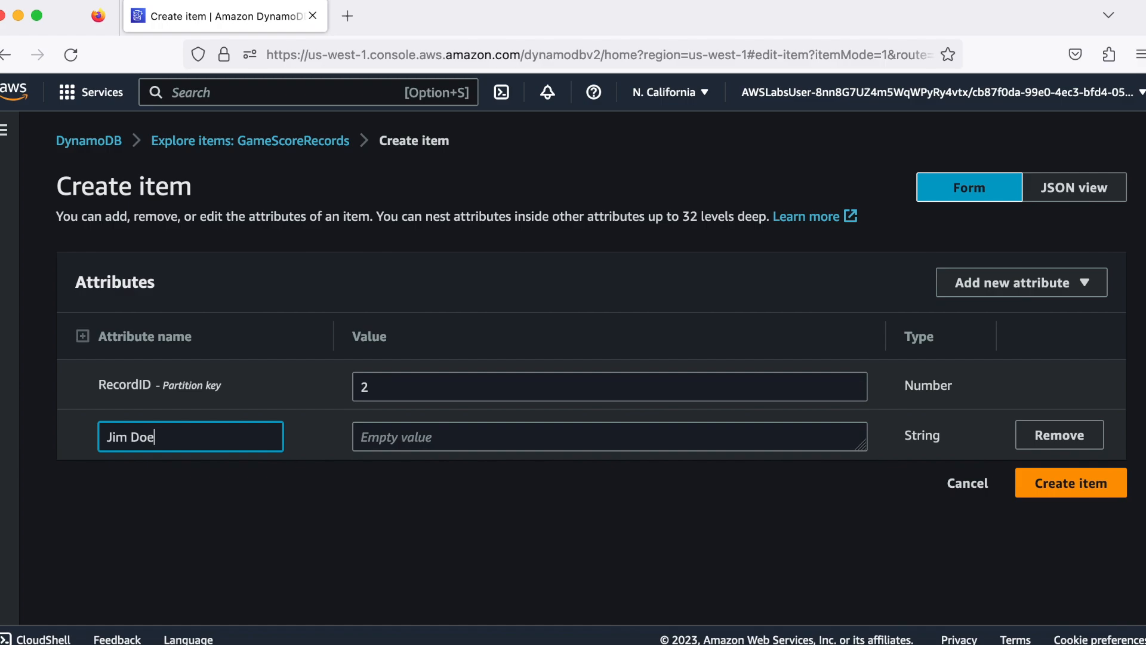
key("BackSpace")
key("BackSpace")
key("BackSpace")
key("BackSpace")
key("BackSpace")
key("BackSpace")
key("BackSpace")
type("Username")
left_click(422, 436)
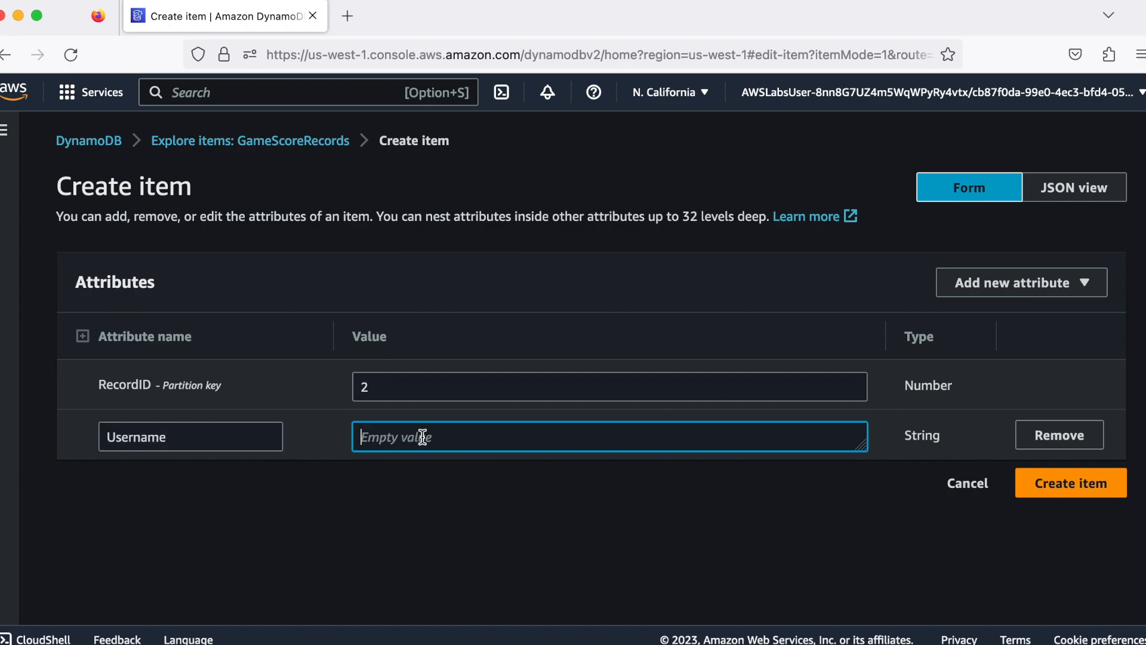
type("Jim Doe")
Add a number attribute named Score with the value 90 and create the item in GameScoreRecords
left_click(1059, 295)
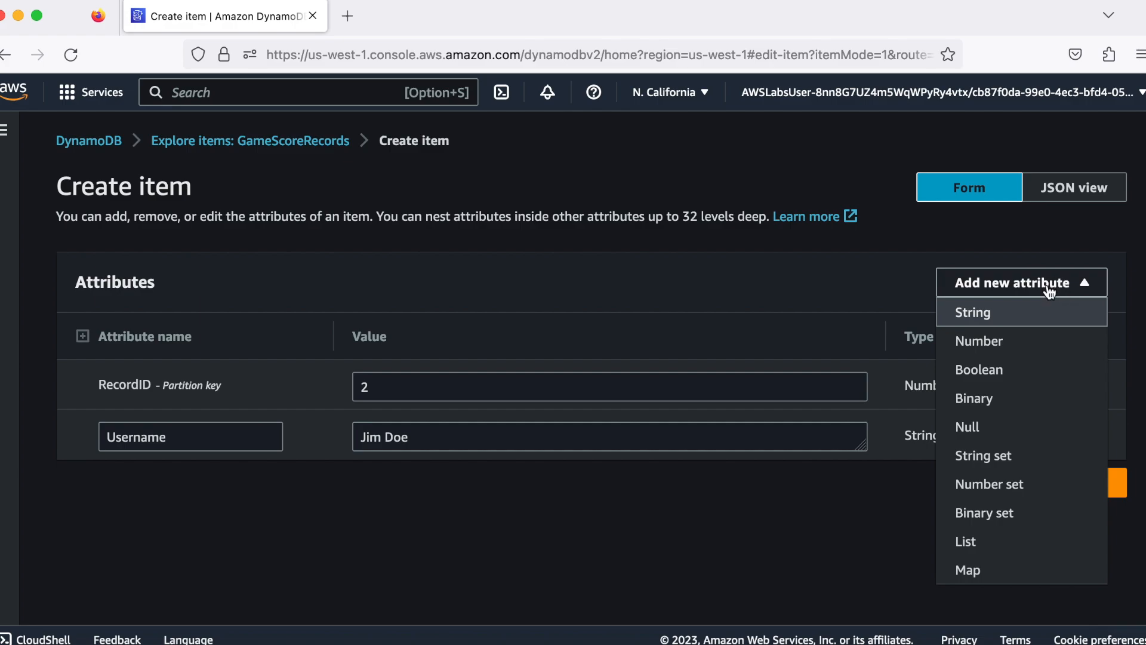
left_click(1022, 341)
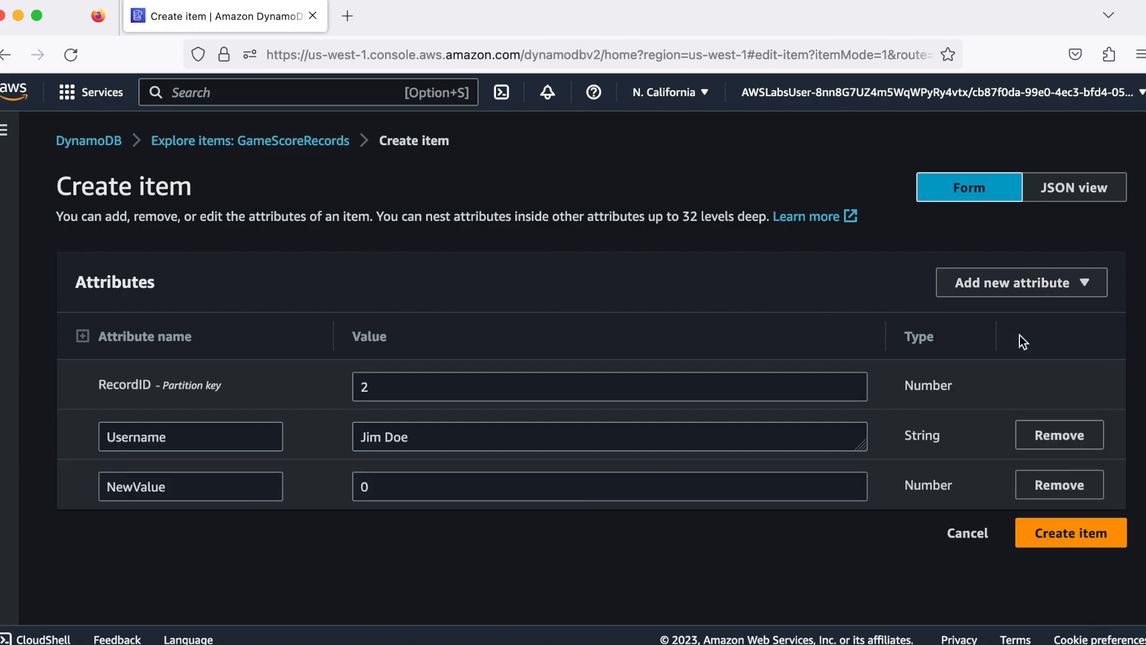
double_click(242, 491)
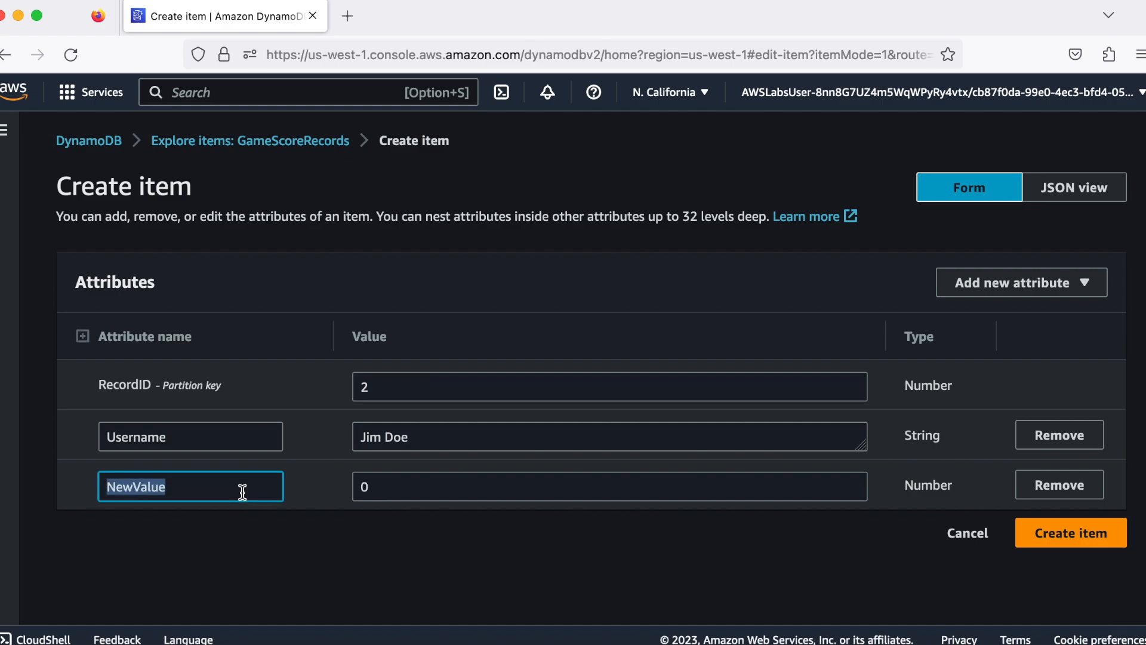
type("Score")
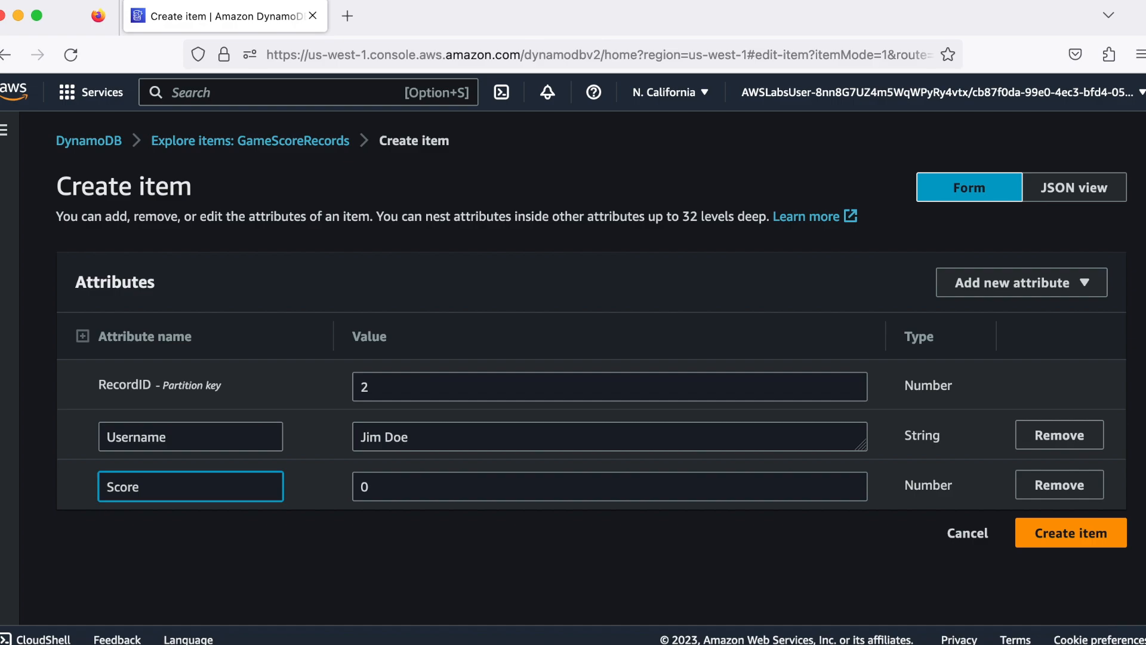
double_click(381, 484)
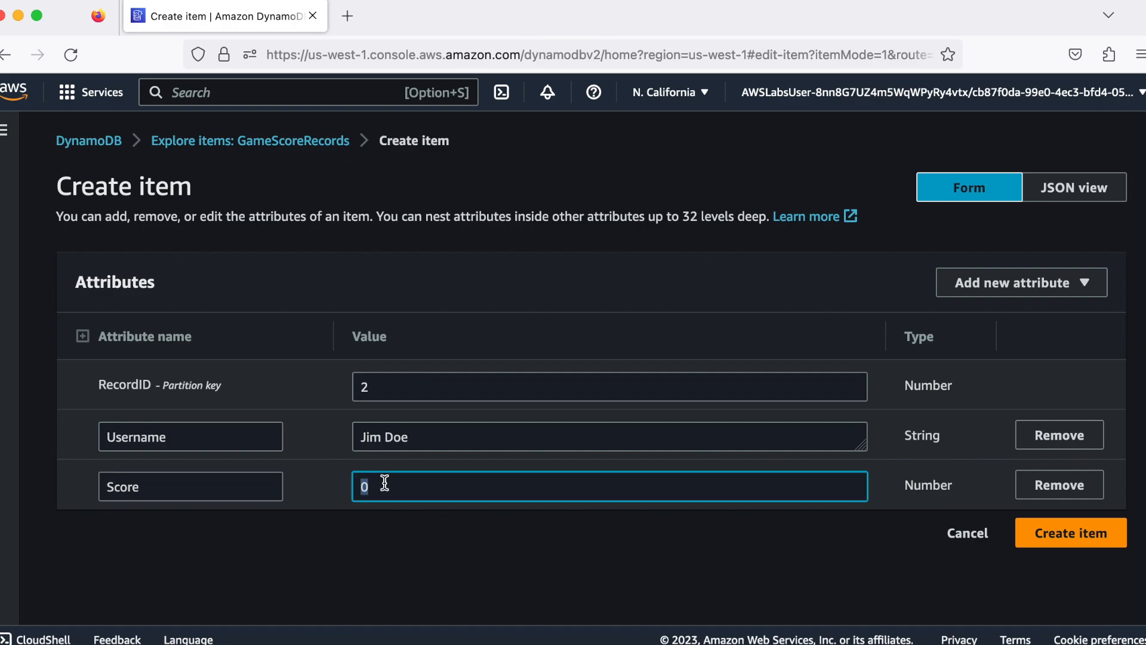
type("90")
left_click(1066, 534)
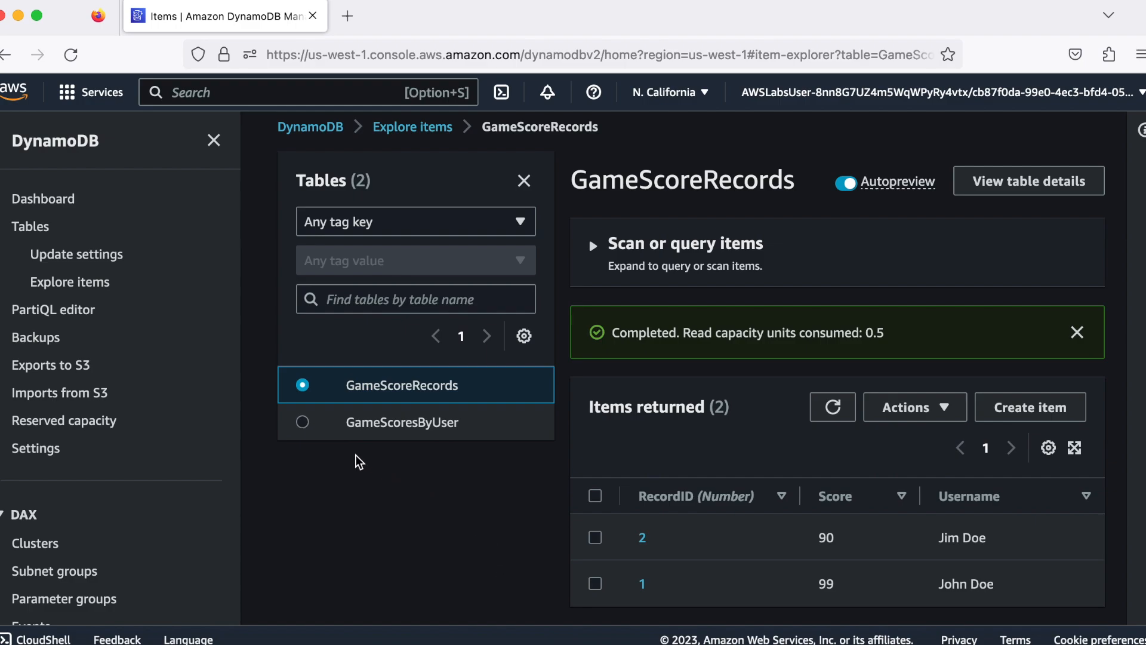
Open the GameScoresByUser table and refresh its items to check the new user's aggregated score
left_click(308, 427)
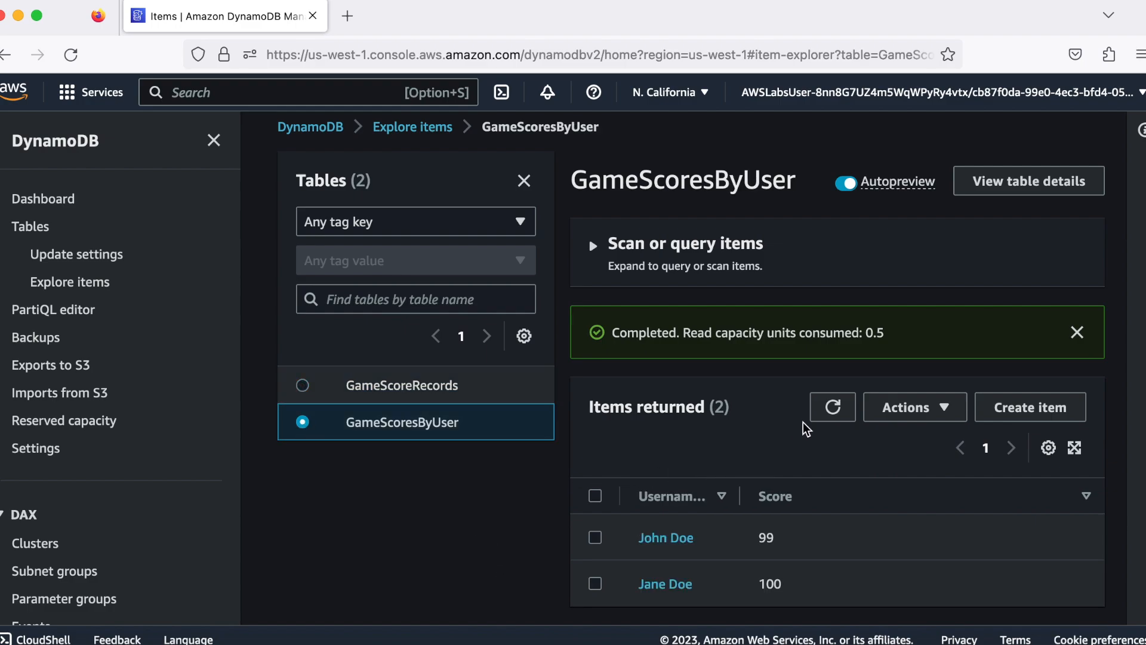
left_click(828, 415)
scroll(496, 535, "down", 2)
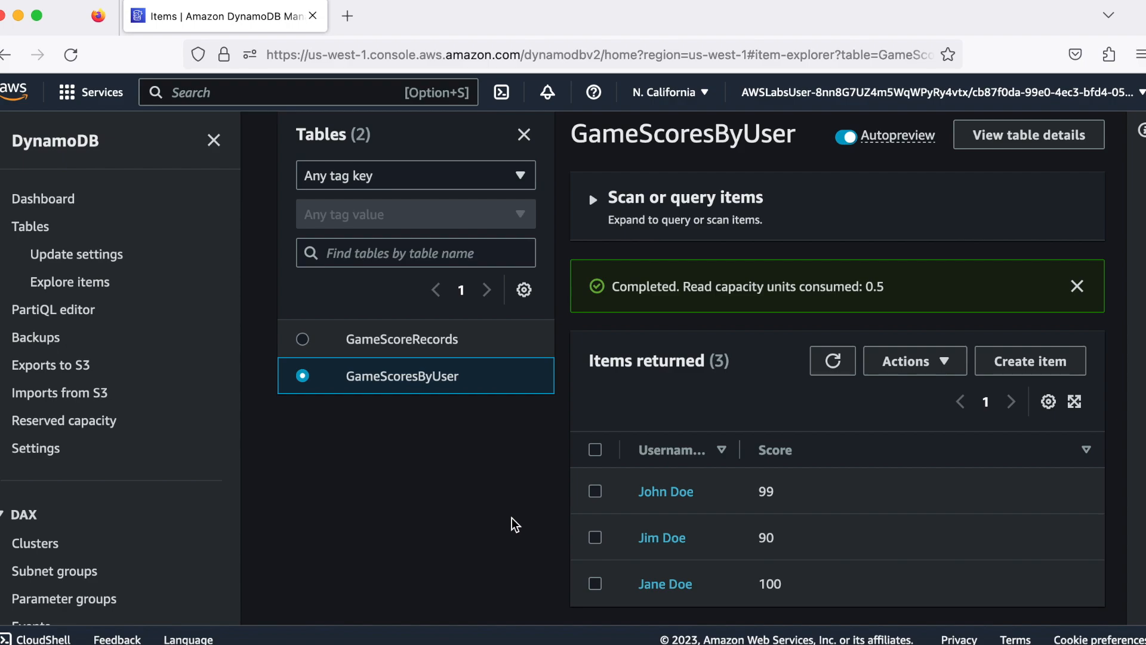
scroll(514, 524, "up", 1)
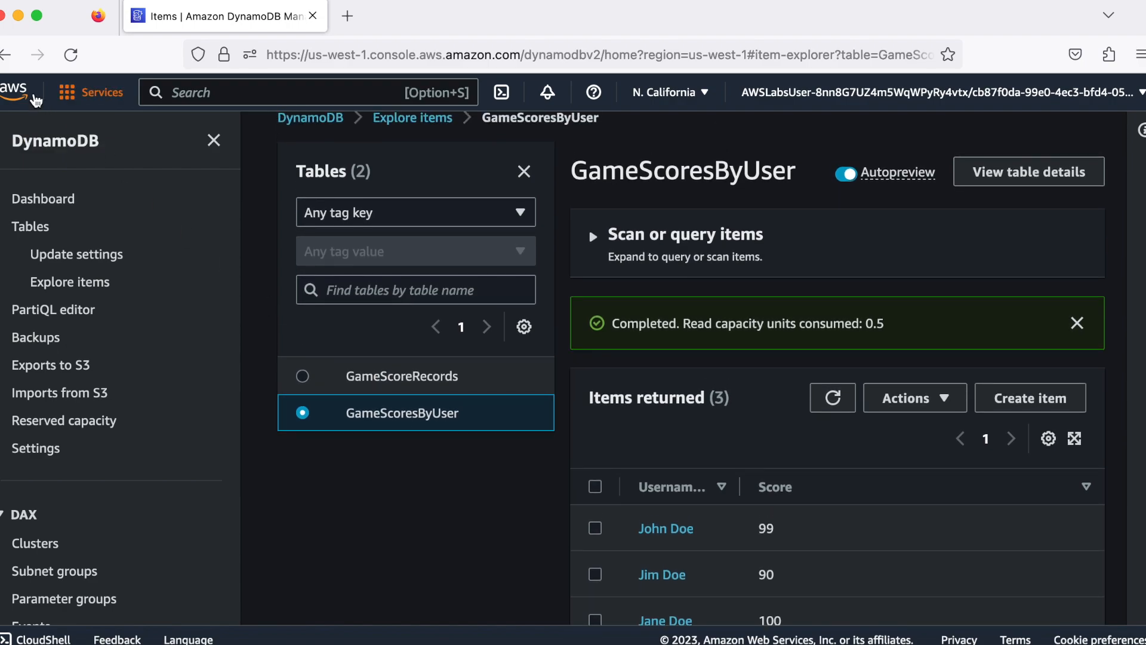
Open the Lambda service and review the account-level metrics charts on its dashboard
left_click(18, 93)
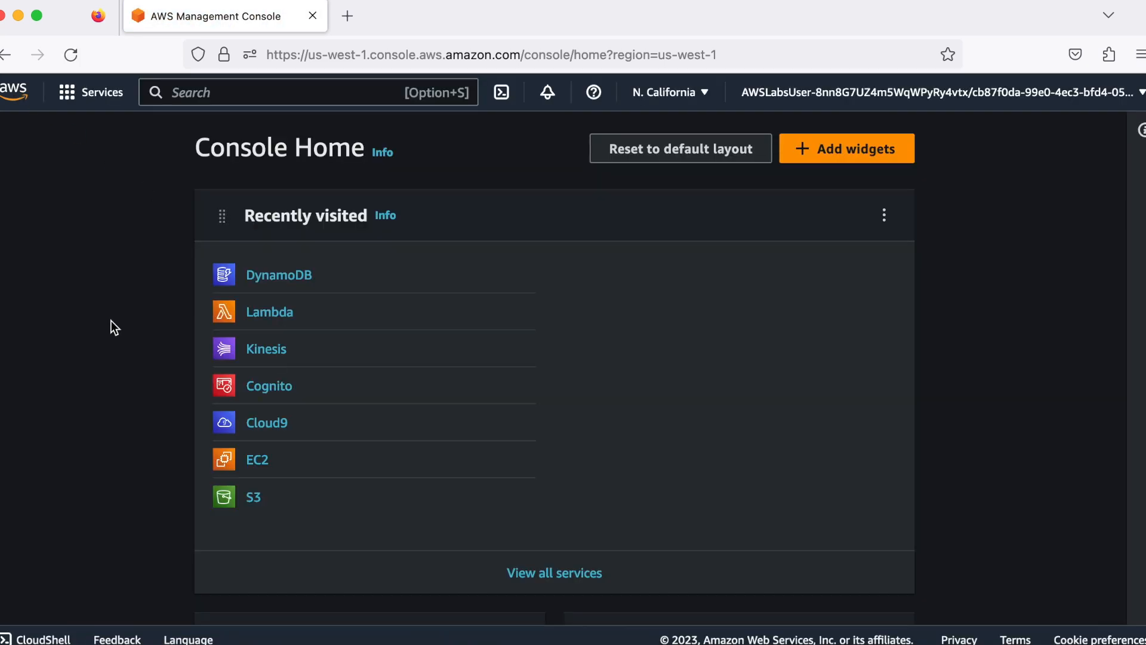
left_click(265, 316)
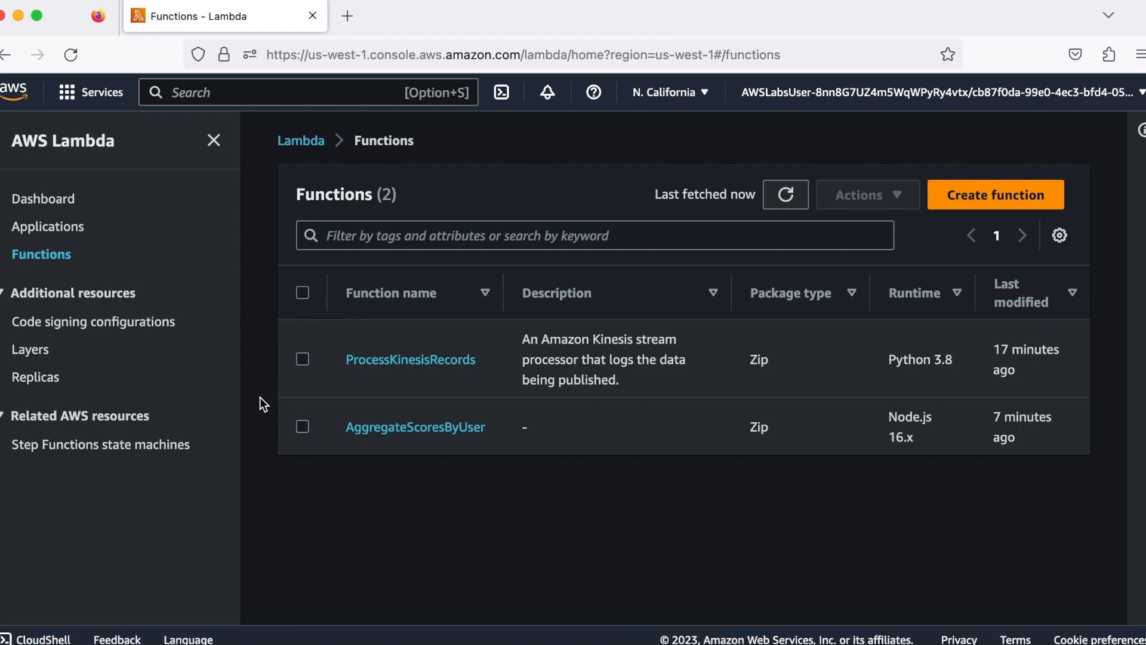
left_click(46, 200)
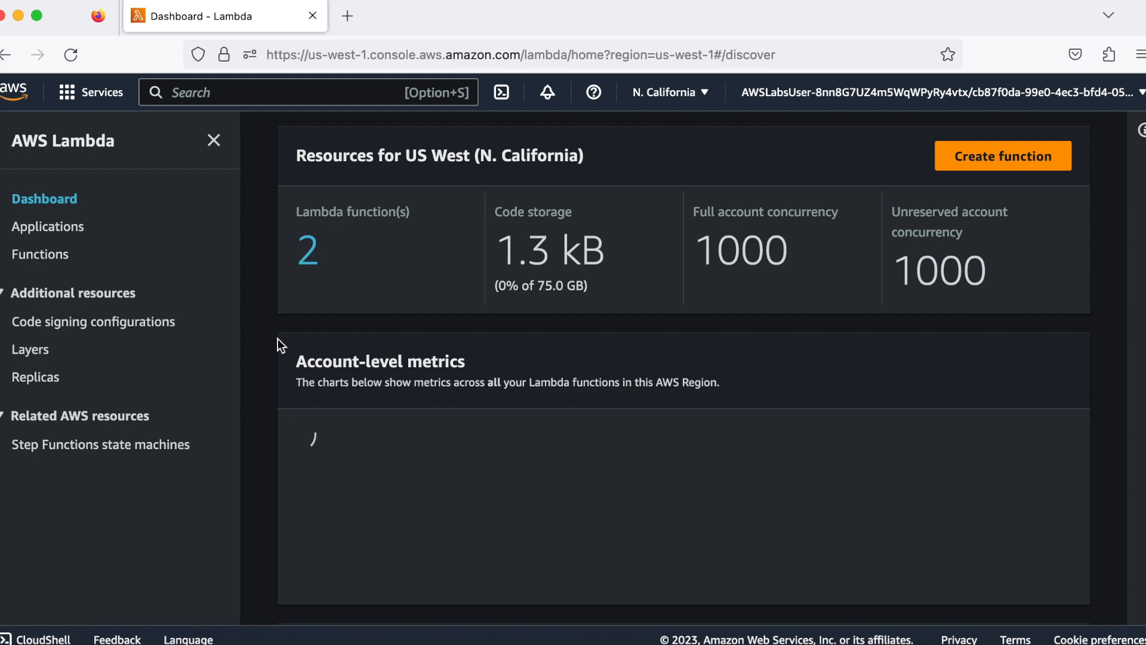
scroll(278, 340, "down", 1)
scroll(278, 340, "up", 1)
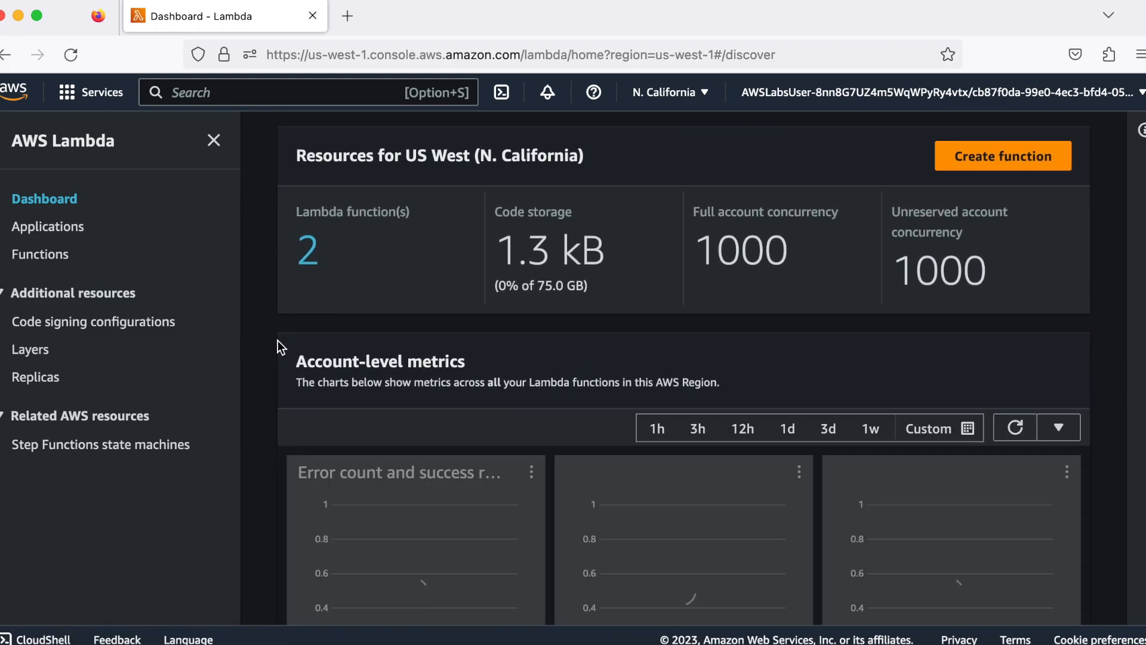
scroll(278, 340, "down", 1)
scroll(278, 340, "down", 2)
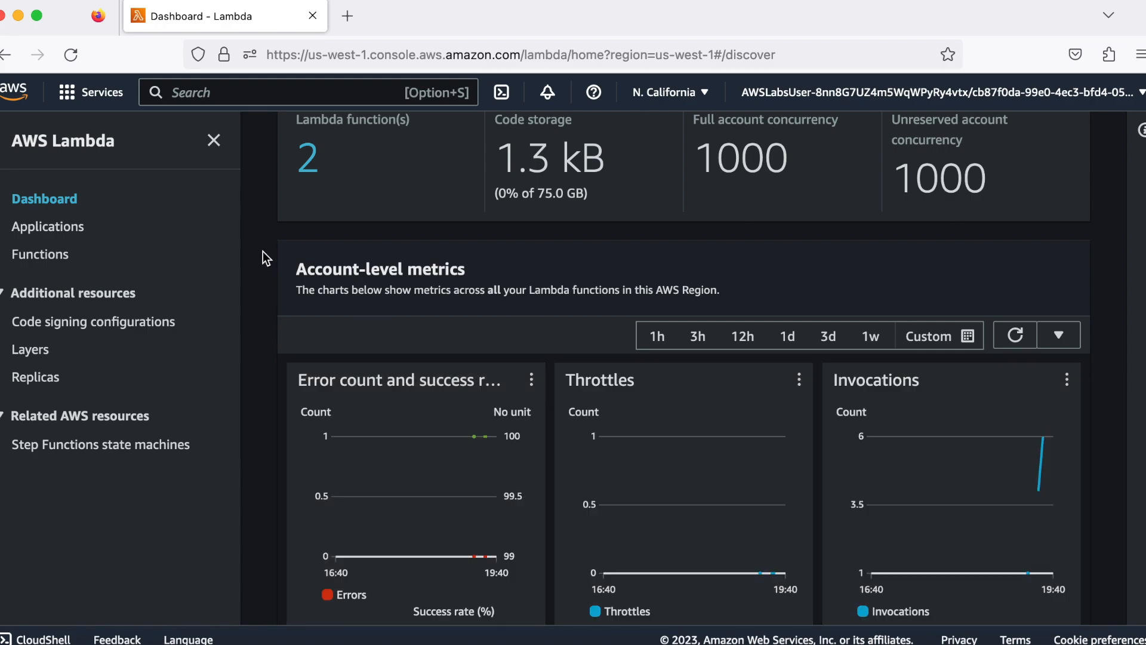
Open the Kinesis service and view its list of data streams
left_click(29, 97)
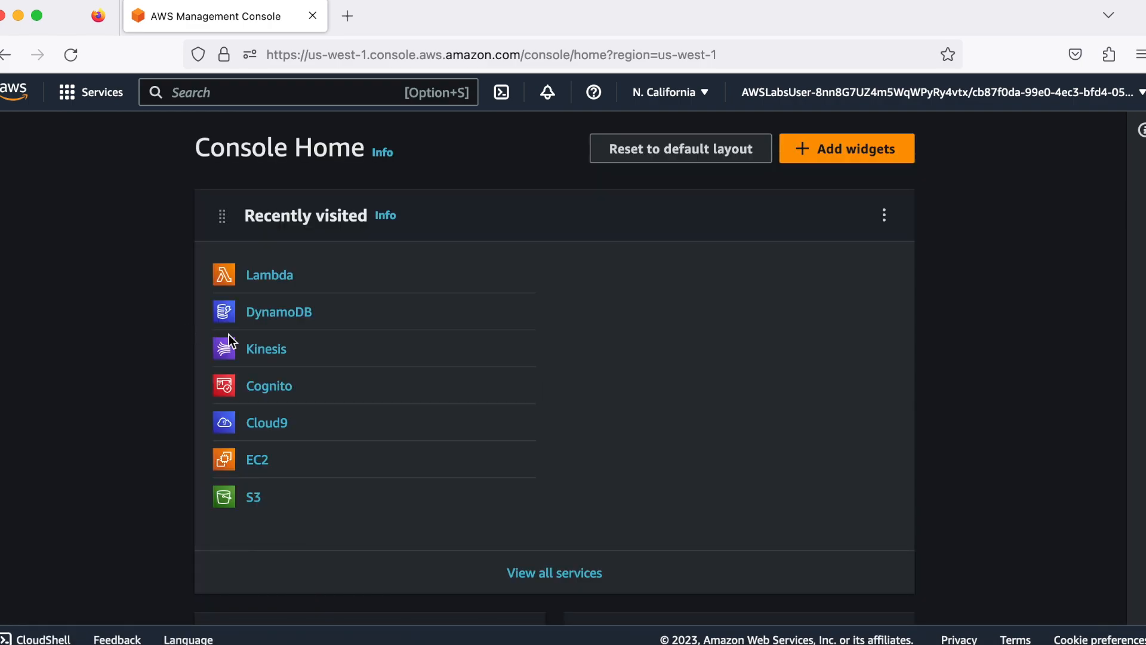
left_click(258, 348)
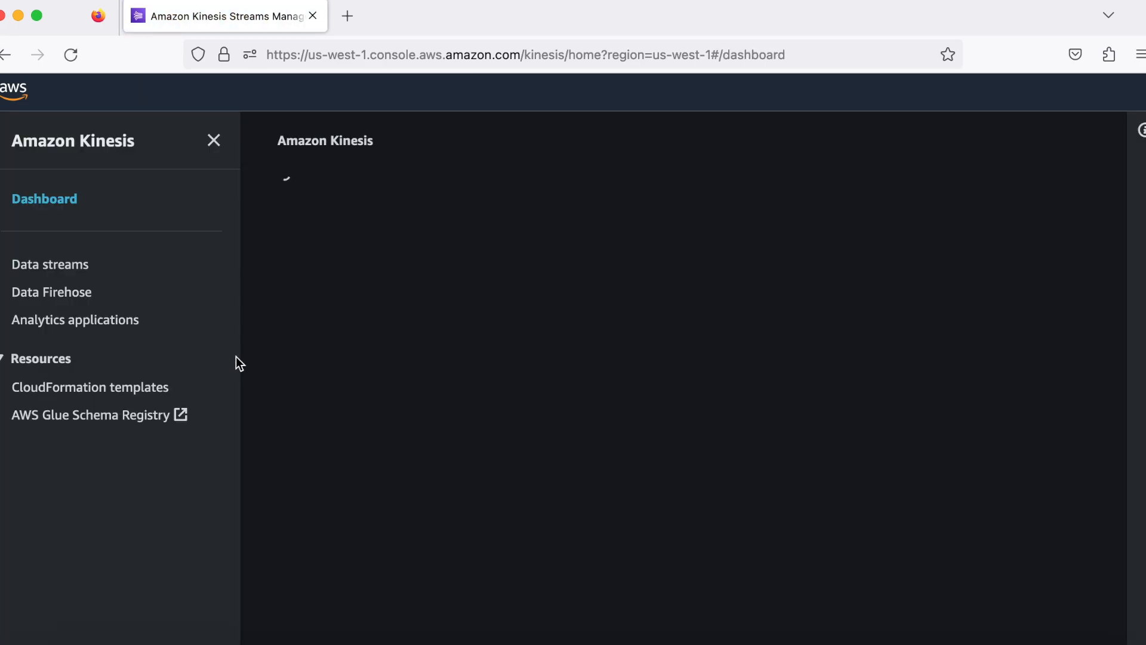
left_click(72, 268)
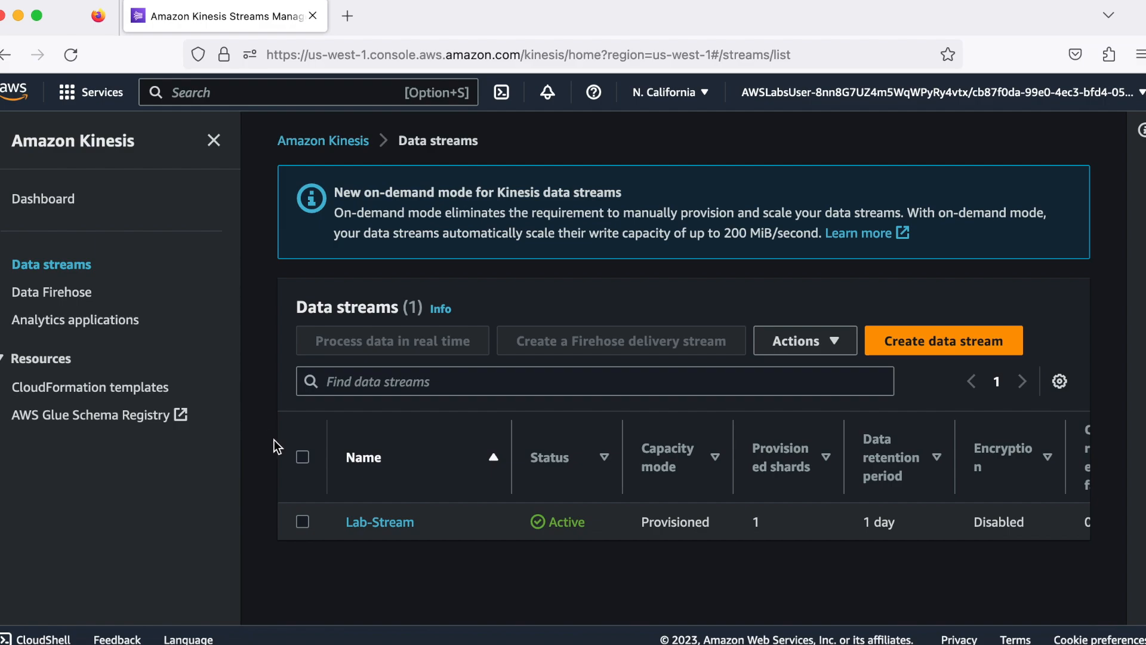
Review the DynamoDB dashboard and its list of tables, and return to the AWS console home
left_click(14, 91)
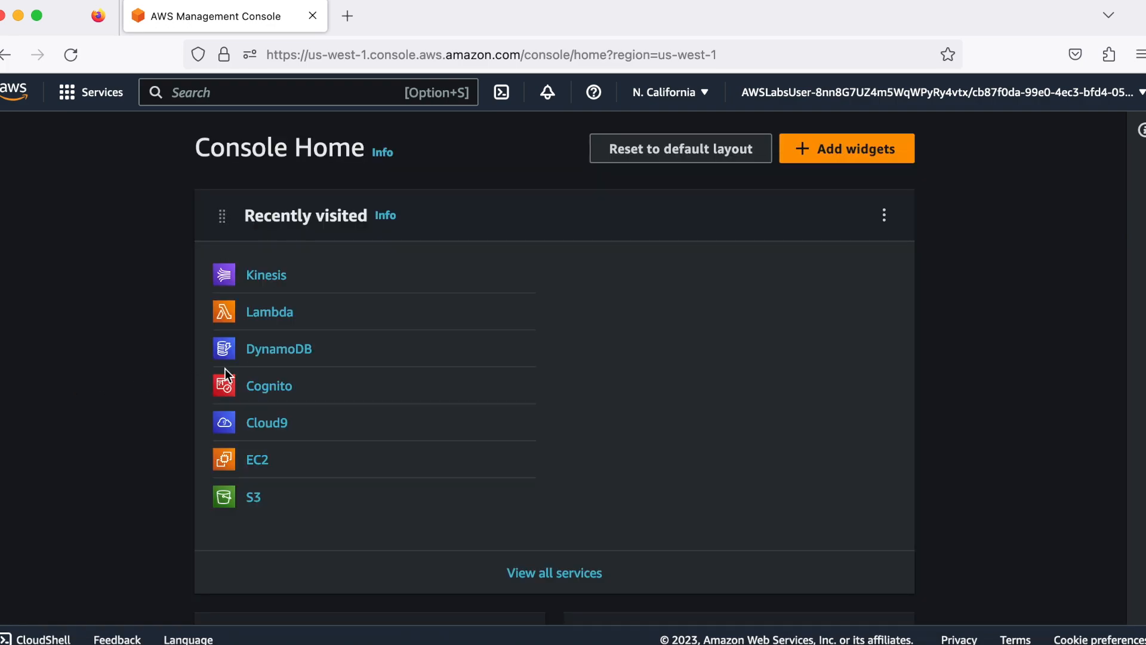
left_click(271, 350)
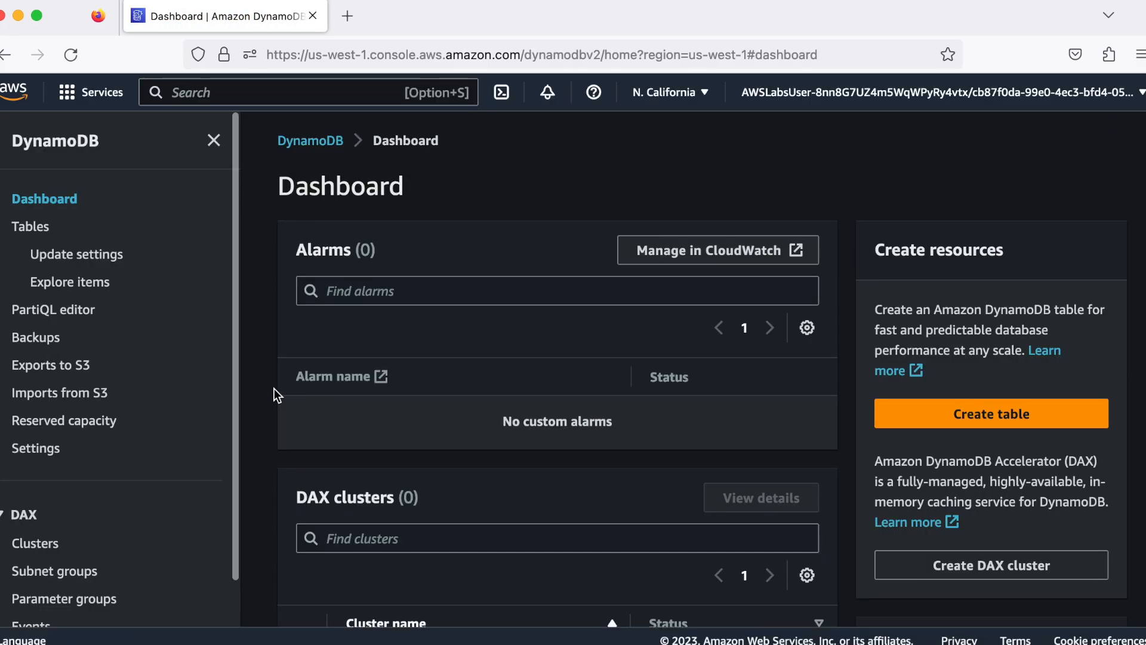
scroll(274, 389, "down", 5)
scroll(274, 389, "down", 2)
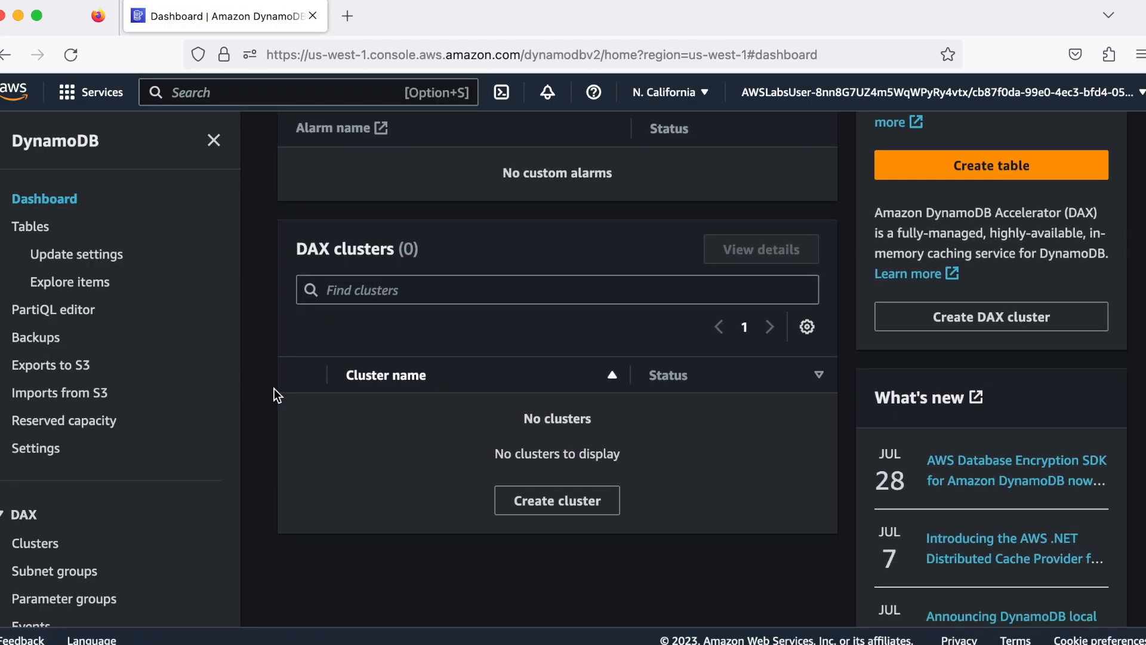
left_click(41, 233)
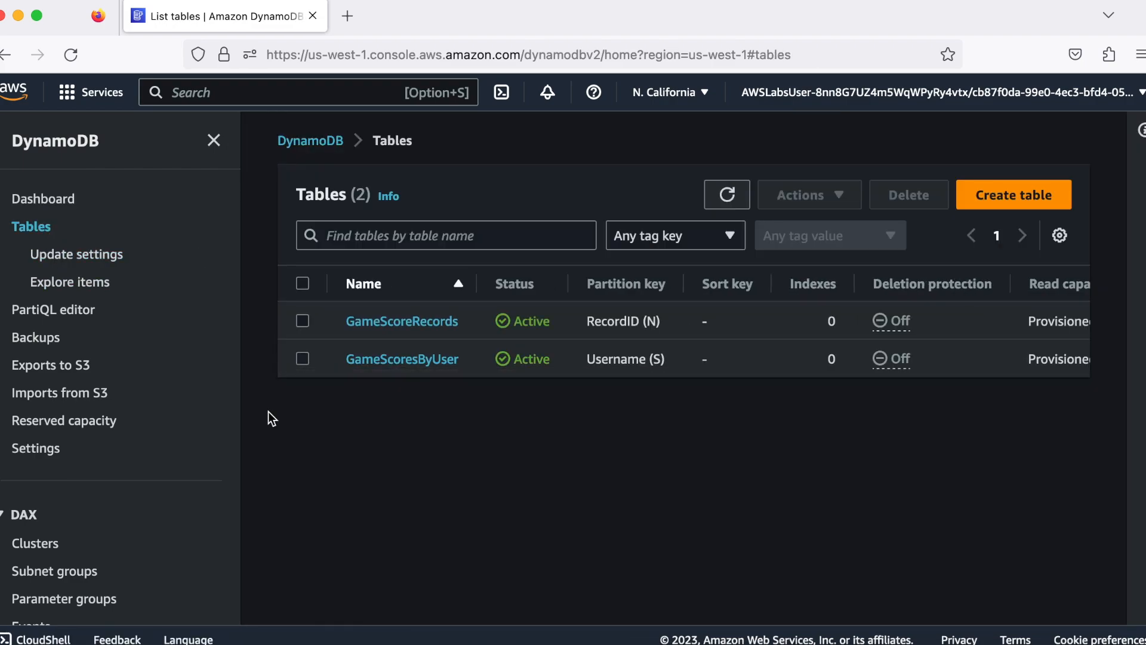
left_click(11, 100)
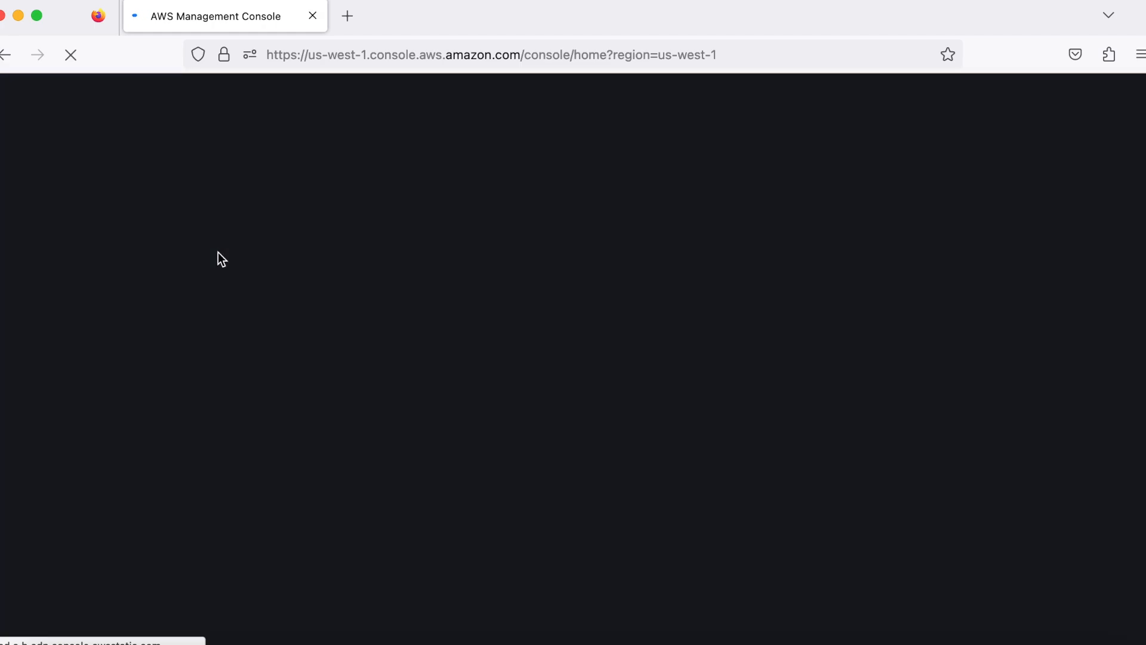